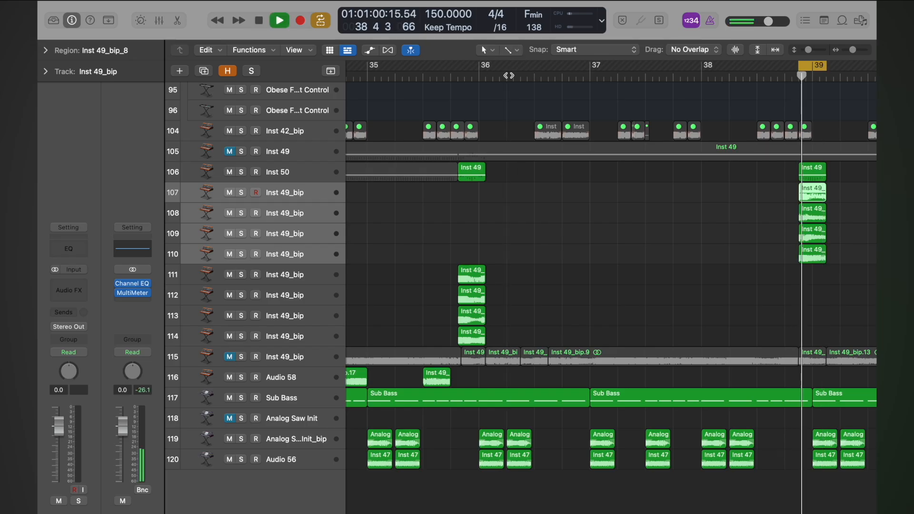
# Step: Play the arrangement around bar 39 and turn off cycle mode
pyautogui.press('space')
pyautogui.press('super+Left')
pyautogui.press('super+Left')
pyautogui.hscroll(-5, 586, 135)
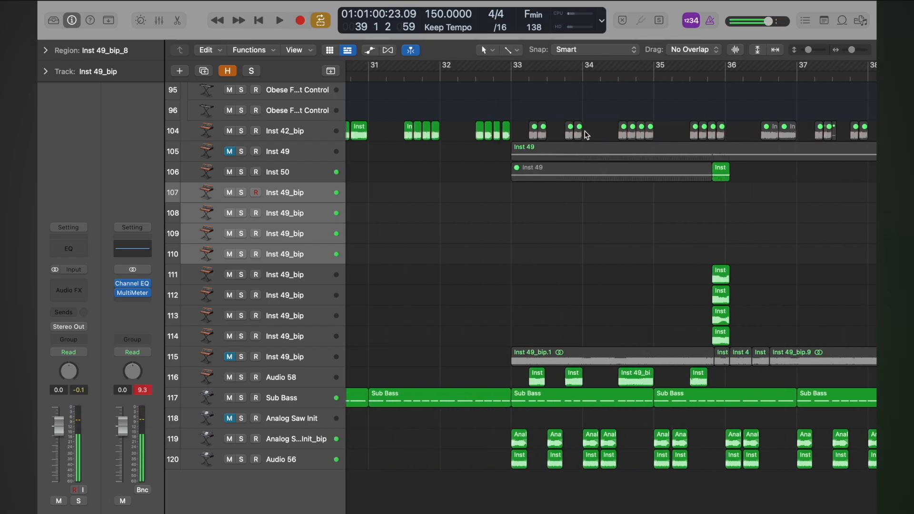
pyautogui.press('space')
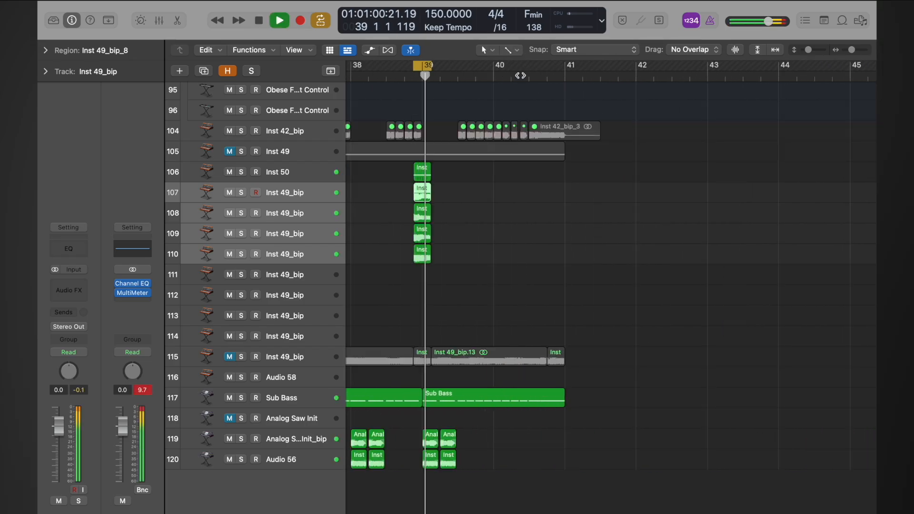
pyautogui.press('space')
pyautogui.press('c')
pyautogui.press('space')
pyautogui.press('space')
# Step: Play the section leading up to bar 36 to hear the stacked Inst 49_bip regions
pyautogui.hscroll(-5, 520, 76)
pyautogui.hscroll(-6, 520, 76)
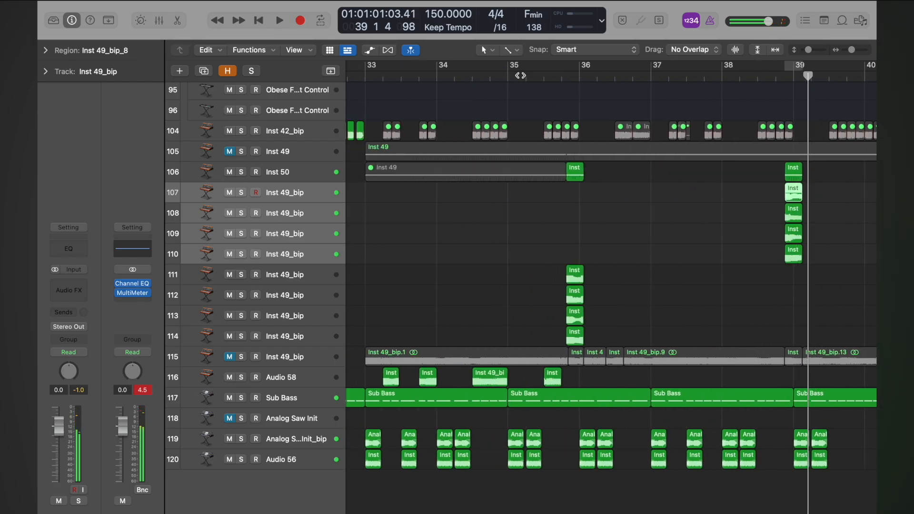
pyautogui.press('space')
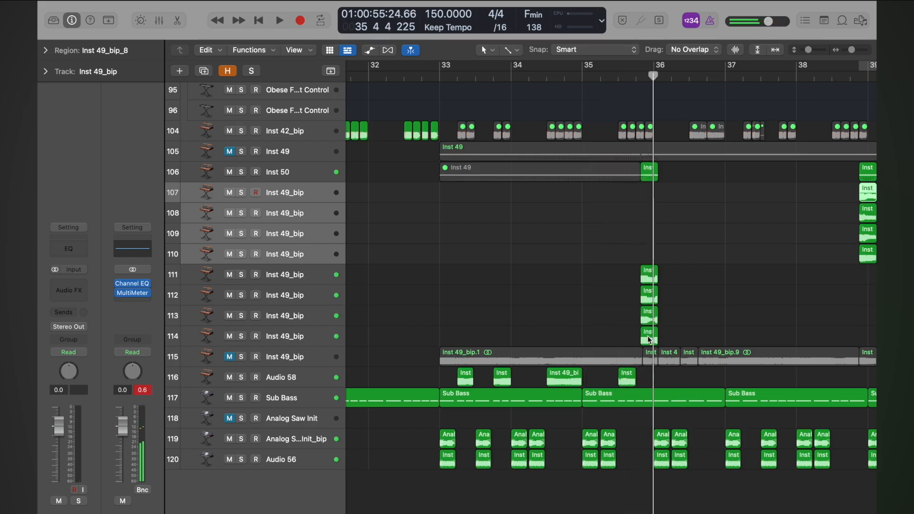
# Step: Move the four stacked regions from tracks 111–114 onto the Audio 58 track at 36 3, 37 2, 37 4 and 38 3
pyautogui.moveTo(648, 339); pyautogui.dragTo(695, 376)
pyautogui.moveTo(649, 316); pyautogui.dragTo(749, 374)
pyautogui.hscroll(3, 678, 306)
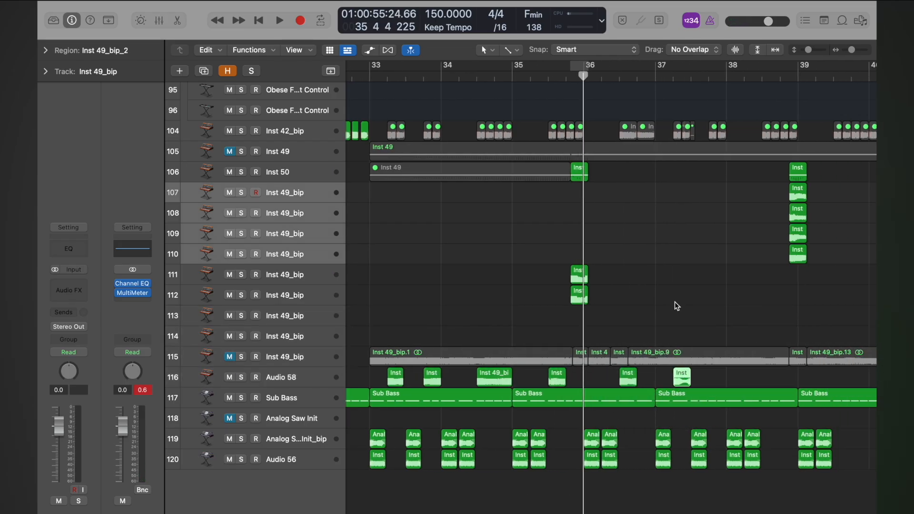
pyautogui.hscroll(2, 677, 306)
pyautogui.moveTo(555, 297); pyautogui.dragTo(693, 376)
pyautogui.moveTo(556, 277); pyautogui.dragTo(746, 382)
pyautogui.keyDown('ctrl'); pyautogui.keyDown('alt'); pyautogui.click(639, 244); pyautogui.keyUp('alt'); pyautogui.keyUp('ctrl')
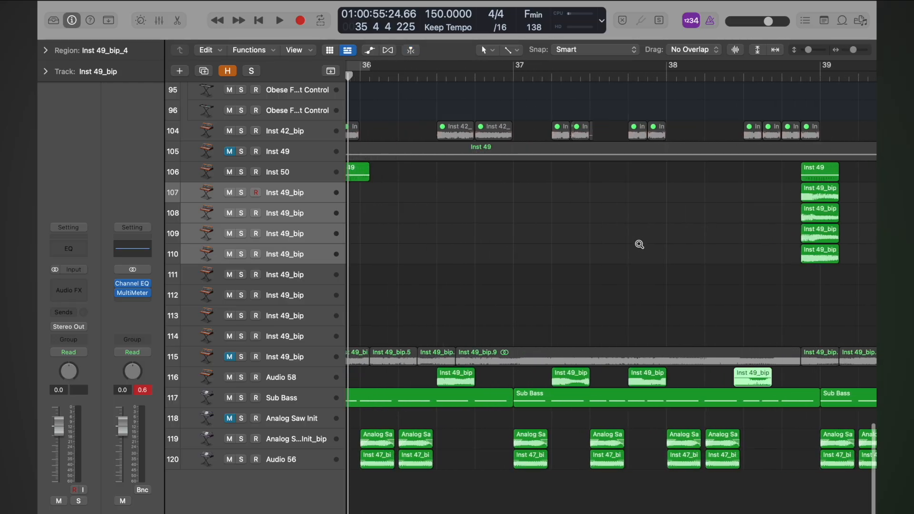
pyautogui.moveTo(753, 379); pyautogui.dragTo(766, 380)
# Step: Move the regions from tracks 110 and 109 onto the Audio 58 track at 39 3 and 40 1, and place the playhead at bar 33
pyautogui.scroll(-5, 766, 380)
pyautogui.hscroll(3, 766, 380)
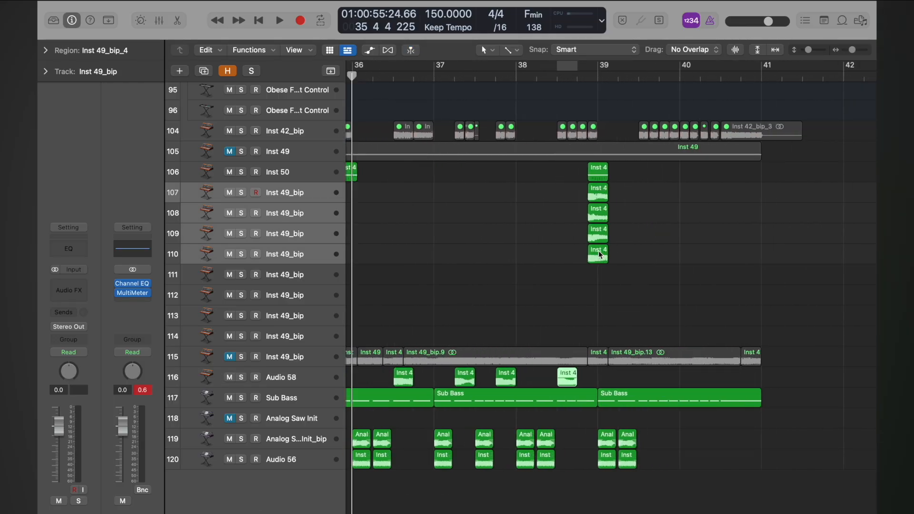
pyautogui.moveTo(600, 254); pyautogui.dragTo(648, 378)
pyautogui.moveTo(598, 234); pyautogui.dragTo(693, 379)
pyautogui.scroll(-3, 695, 384)
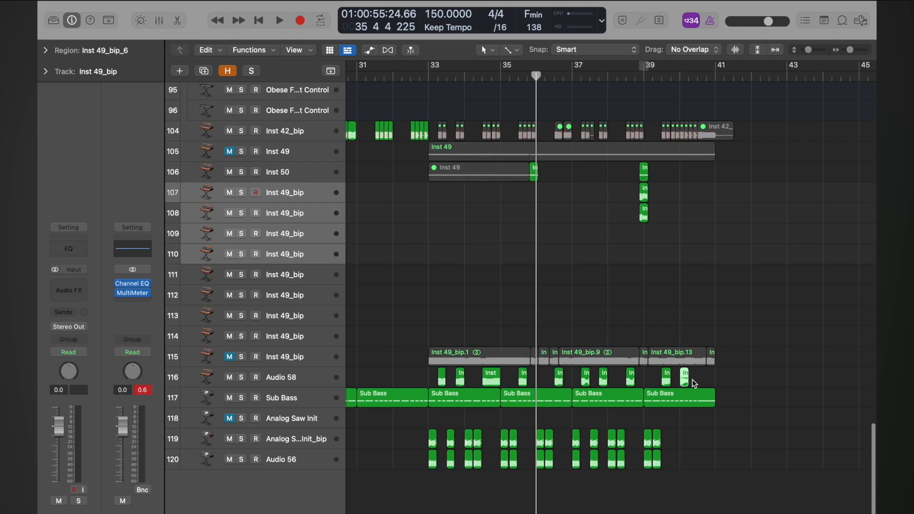
pyautogui.click(427, 76)
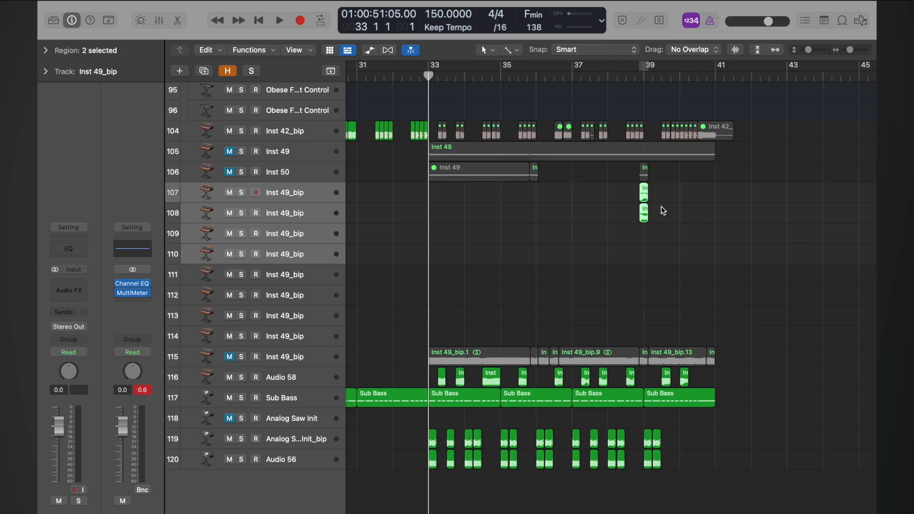
# Step: Move the regions from tracks 108 and 107 onto the Audio 58 track at 40 2 and 40 3
pyautogui.moveTo(644, 194); pyautogui.dragTo(698, 375)
pyautogui.click(509, 201)
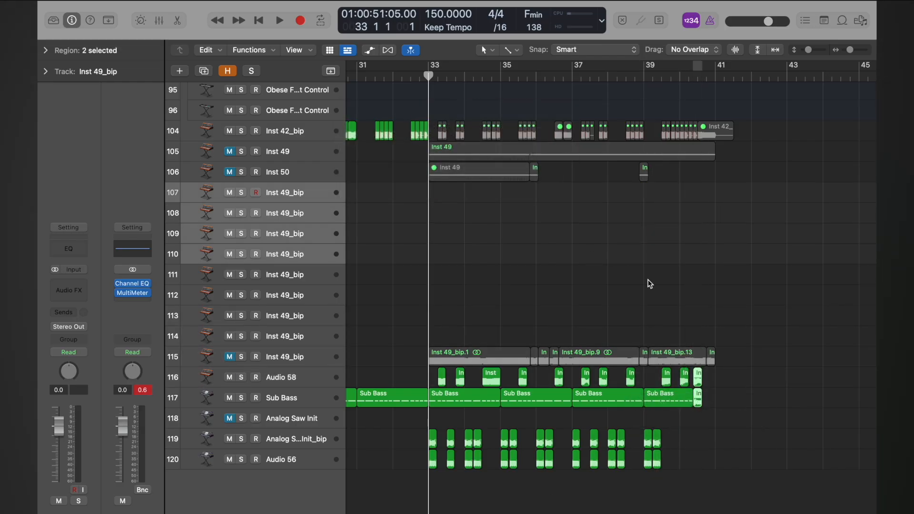
pyautogui.scroll(6, 649, 282)
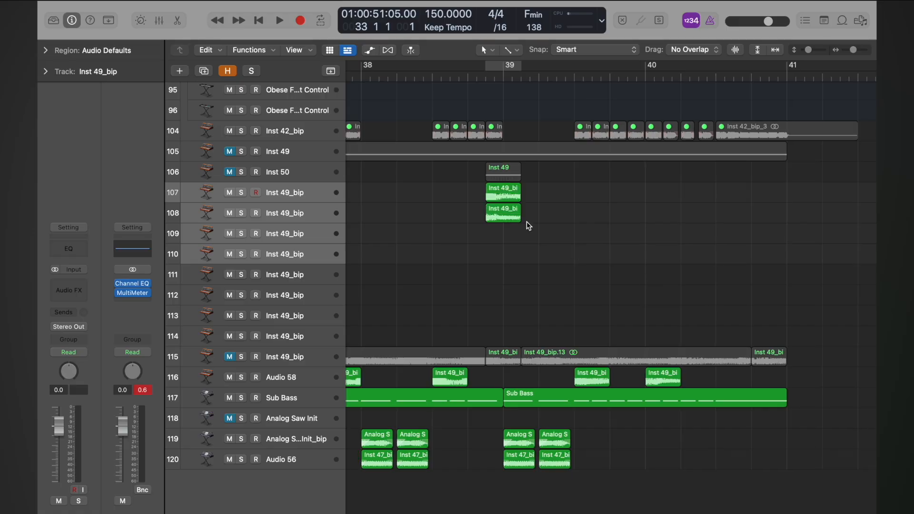
pyautogui.moveTo(503, 216); pyautogui.dragTo(699, 380)
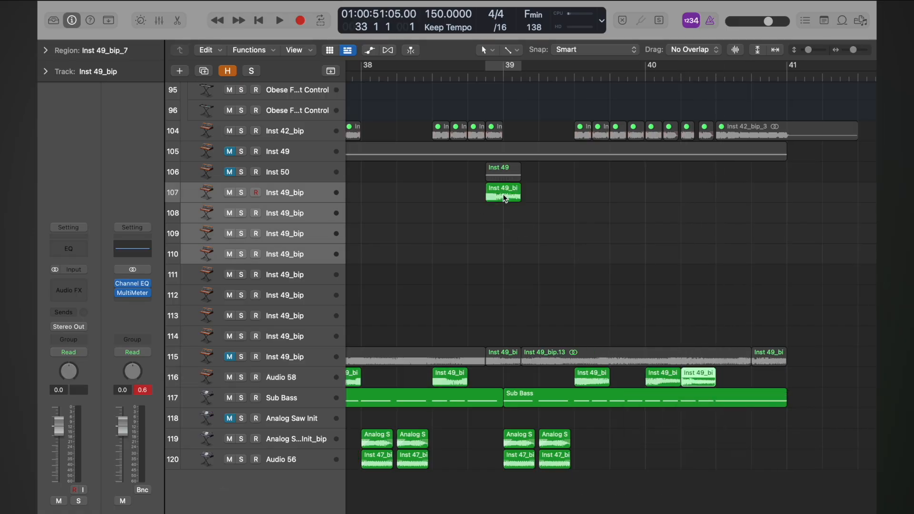
pyautogui.moveTo(504, 198); pyautogui.dragTo(735, 380)
# Step: Play the arrangement from bar 33 to listen to the regions placed on the Audio 58 track
pyautogui.scroll(-6, 736, 381)
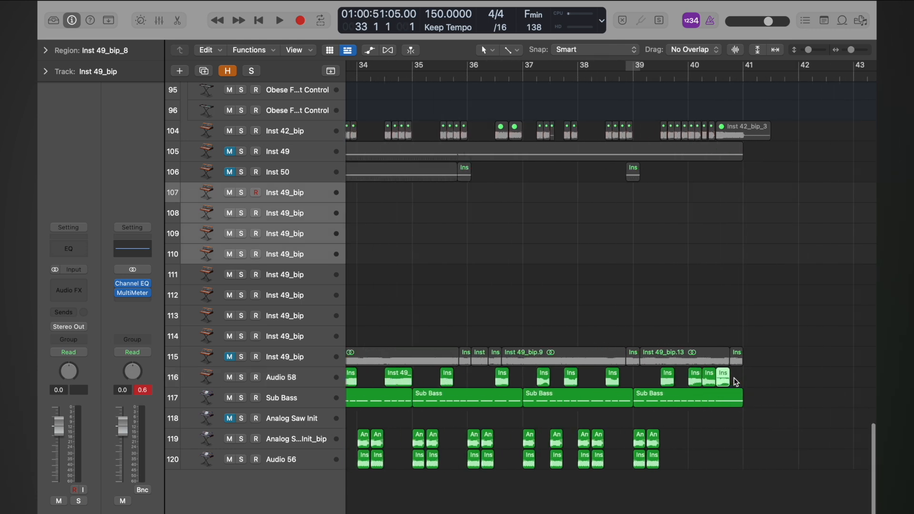
pyautogui.hscroll(-2, 736, 380)
pyautogui.scroll(-4, 535, 345)
pyautogui.press('space')
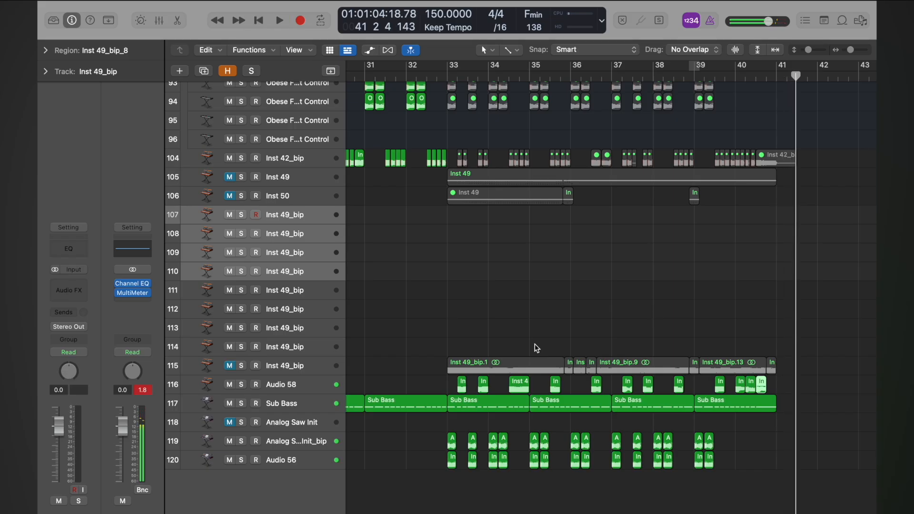
pyautogui.scroll(6, 535, 344)
pyautogui.hscroll(-4, 535, 344)
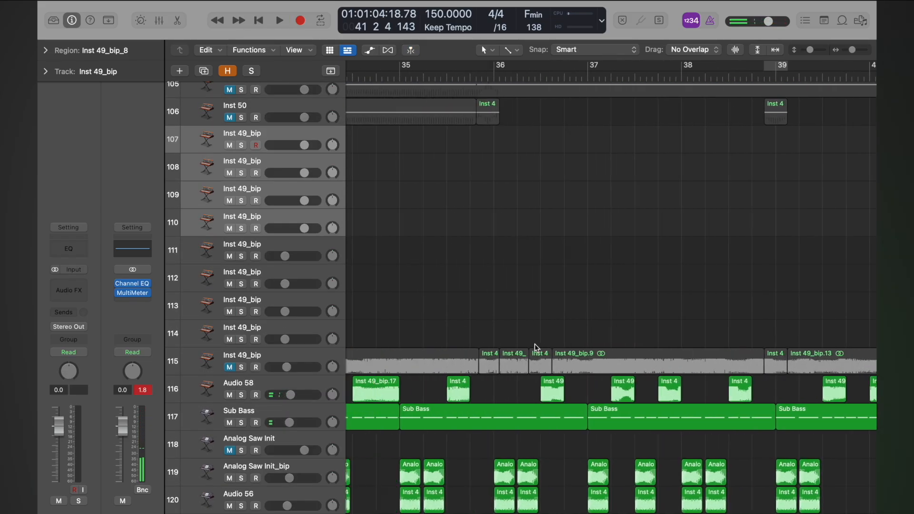
pyautogui.scroll(-4, 535, 347)
pyautogui.hscroll(-3, 480, 367)
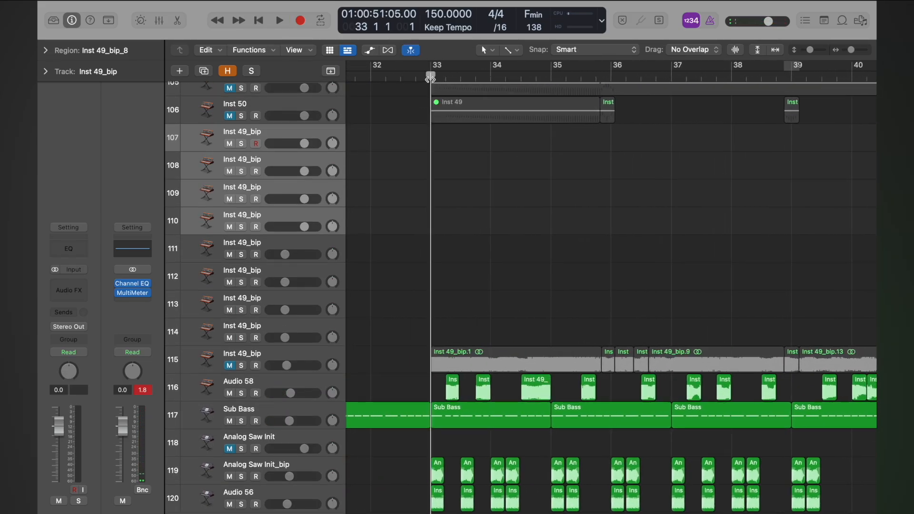
pyautogui.press('space')
pyautogui.press('space')
pyautogui.press('space')
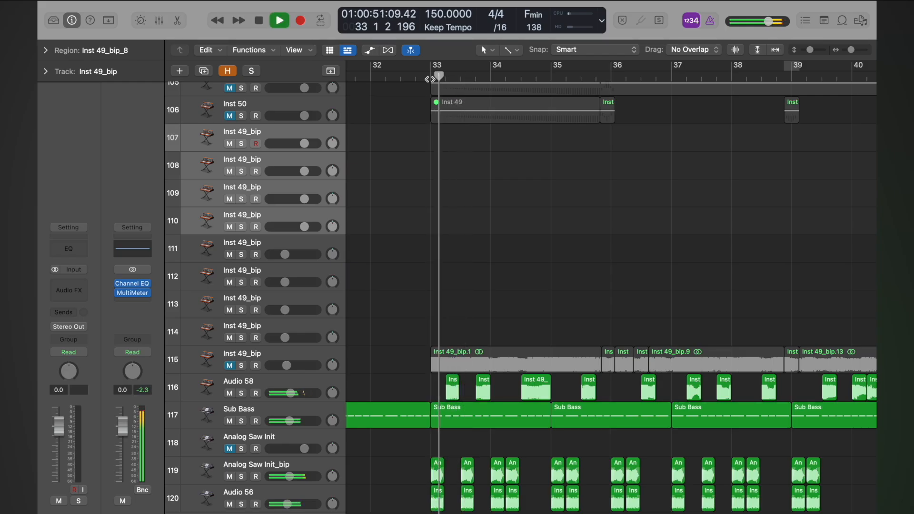
pyautogui.press('space')
# Step: Add a short fade-in and fade-out to region Inst 49_bip.15 at 33 2 on the Audio 58 track
pyautogui.scroll(5, 467, 272)
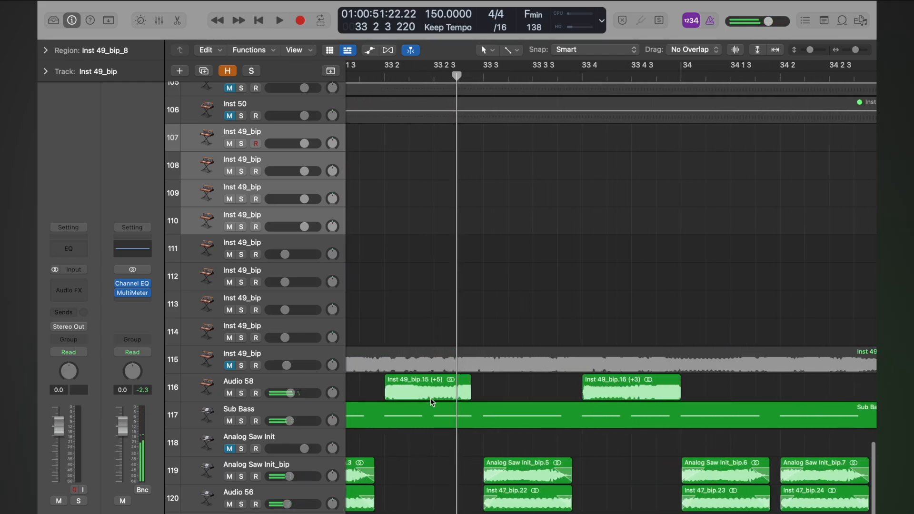
pyautogui.scroll(4, 431, 399)
pyautogui.moveTo(379, 383); pyautogui.dragTo(404, 403)
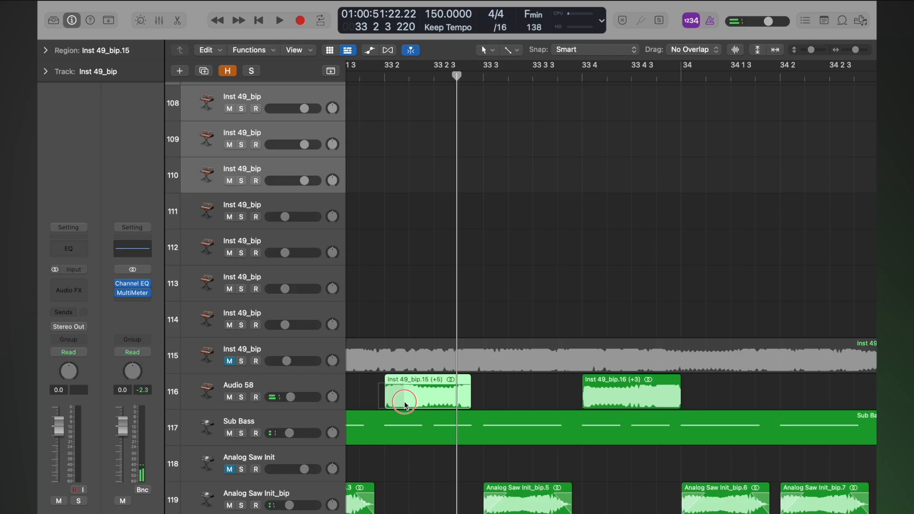
pyautogui.moveTo(493, 383); pyautogui.dragTo(459, 400)
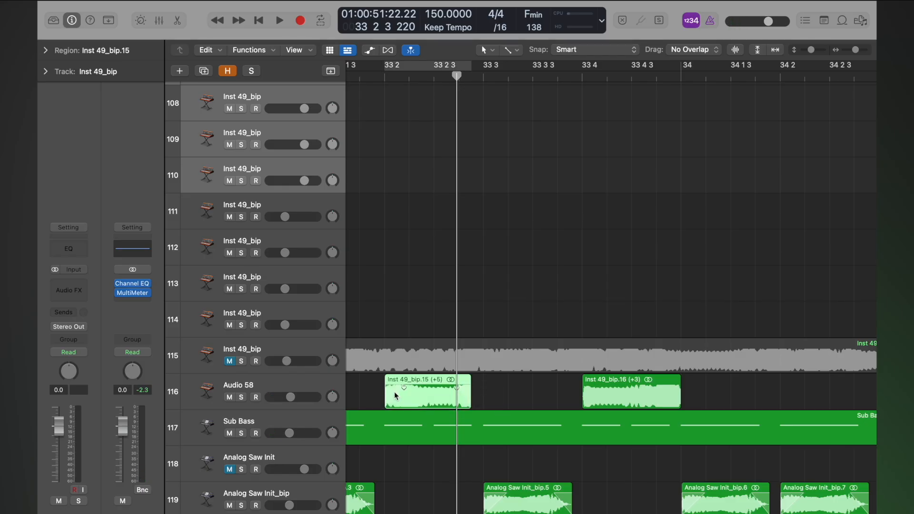
# Step: Change the fade-in of region Inst 49_bip.15 to Speed Up and its fade-out to Slow Down
pyautogui.rightClick(395, 396)
pyautogui.click(409, 408)
pyautogui.rightClick(459, 391)
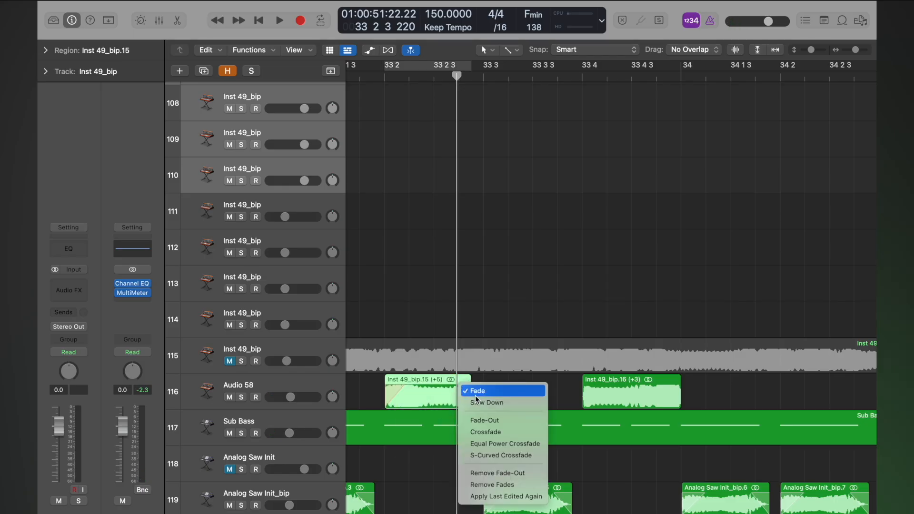
pyautogui.click(478, 402)
# Step: Play region Inst 49_bip.15 from 33 2 to hear its speed fades
pyautogui.click(383, 77)
pyautogui.press('space')
pyautogui.click(384, 77)
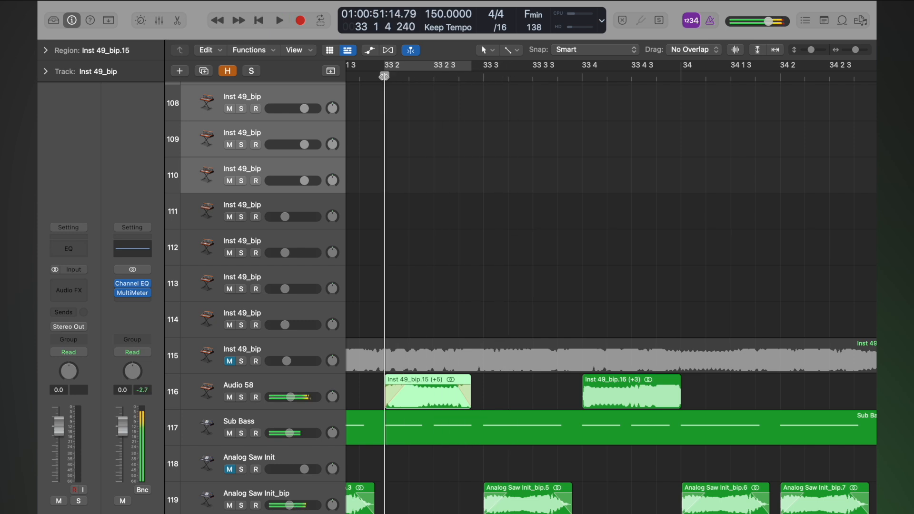
pyautogui.press('space')
pyautogui.press('space')
# Step: Play from just before bar 33 to bar 34 to hear the faded region in context
pyautogui.scroll(-5, 383, 77)
pyautogui.hscroll(-2, 382, 77)
pyautogui.click(390, 78)
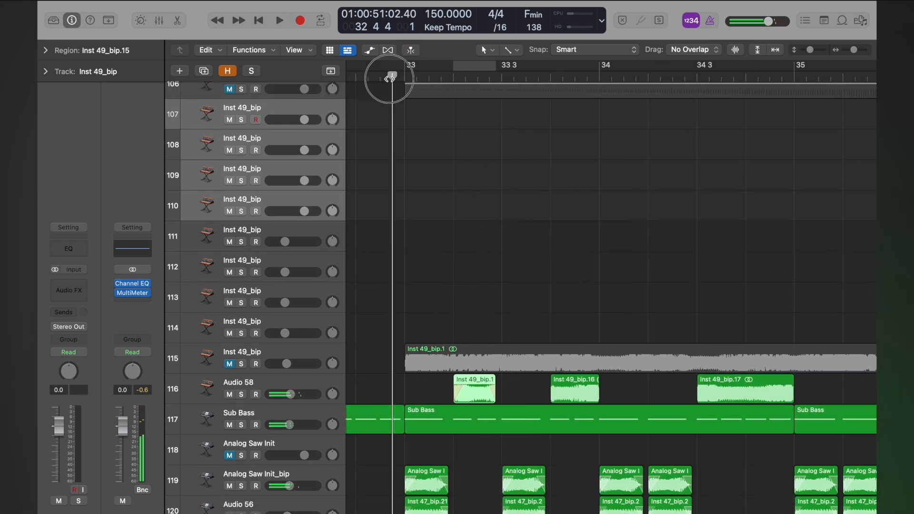
pyautogui.press('space')
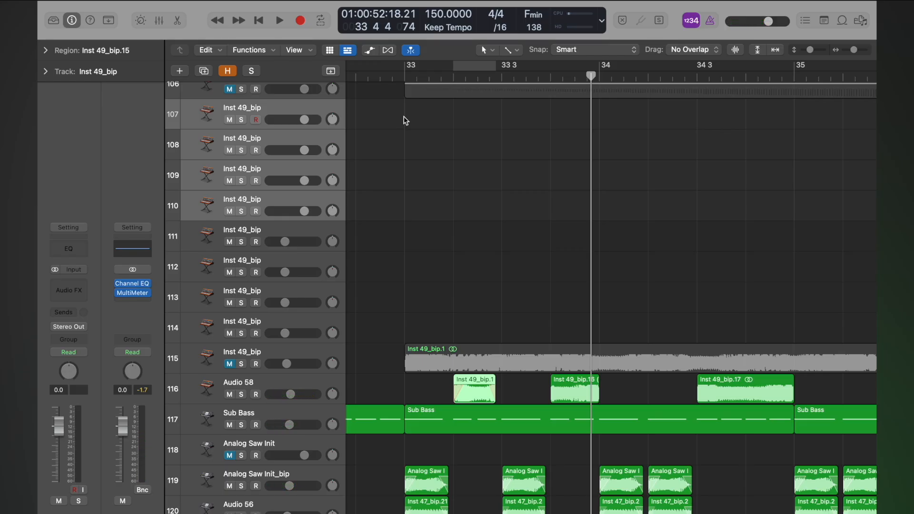
pyautogui.press('space')
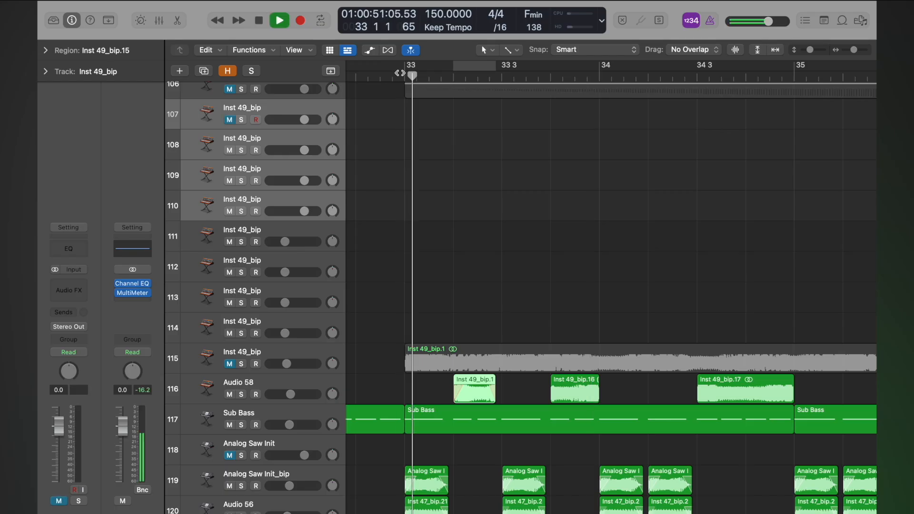
pyautogui.press('space')
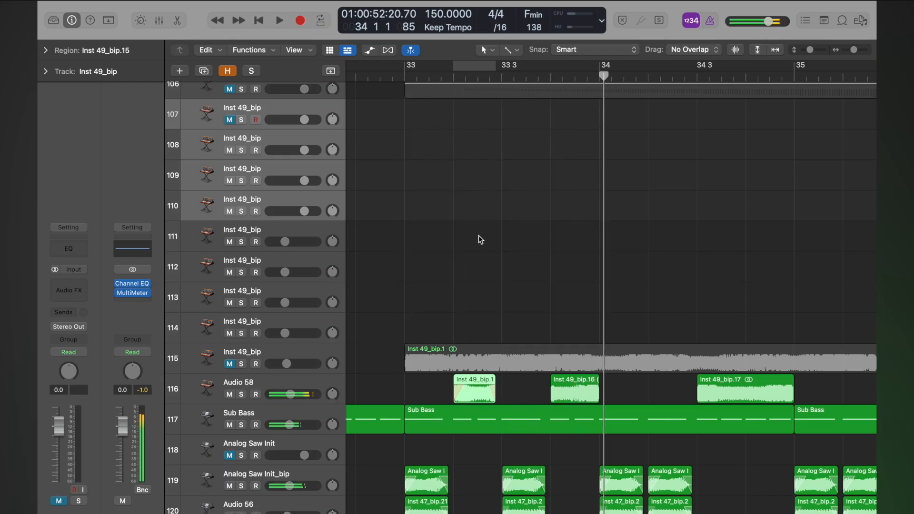
# Step: Extend the end of region Inst 49_bip.15 to 33 3
pyautogui.keyDown('ctrl'); pyautogui.keyDown('alt'); pyautogui.click(479, 236); pyautogui.keyUp('alt'); pyautogui.keyUp('ctrl')
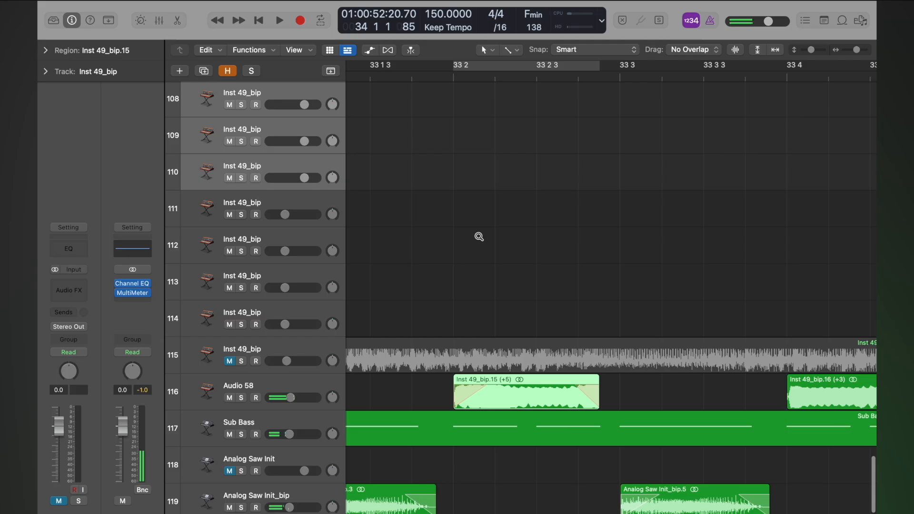
pyautogui.click(452, 76)
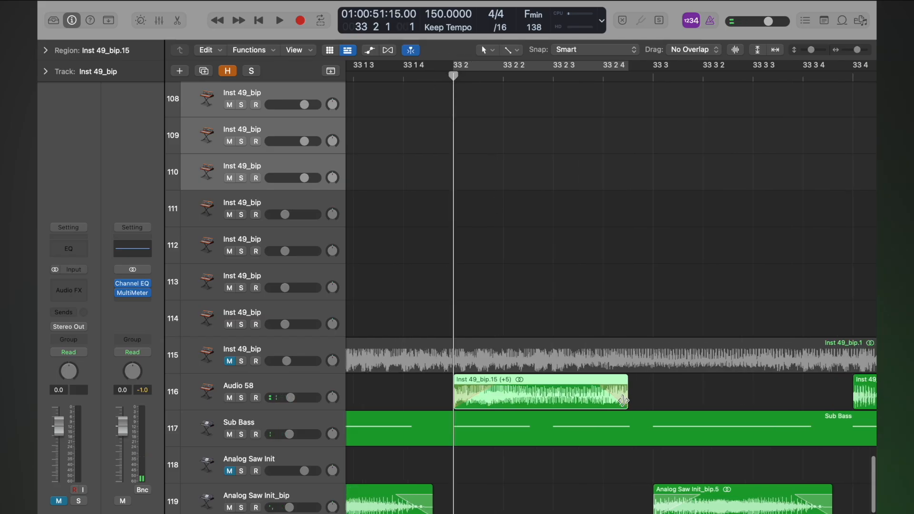
pyautogui.moveTo(623, 400); pyautogui.dragTo(648, 405)
# Step: Play bar 33 to check the lengthened Inst 49_bip.15 region against the other tracks
pyautogui.press('super+Left')
pyautogui.press('super+Left')
pyautogui.press('super+Left')
pyautogui.press('super+Left')
pyautogui.press('space')
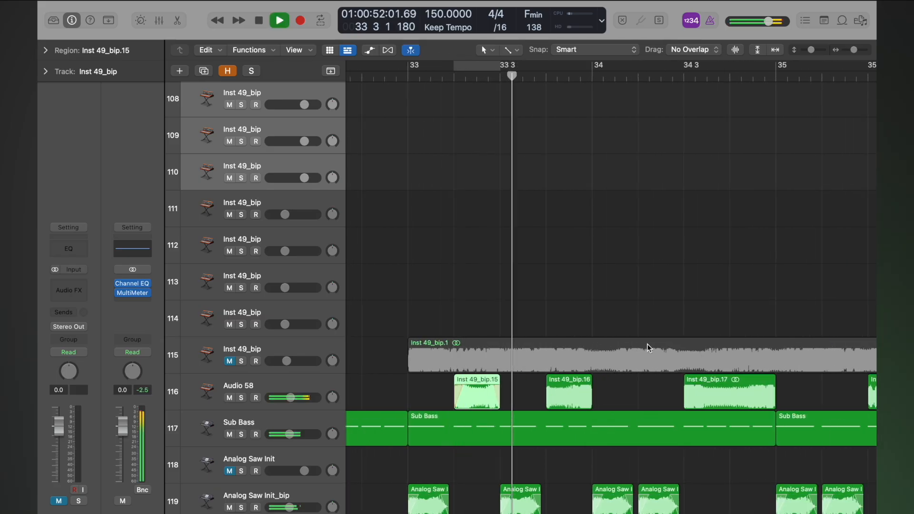
pyautogui.press('space')
# Step: Split region Inst 49_bip.16 on the Audio 58 track at 33 4 3
pyautogui.press('super+Right')
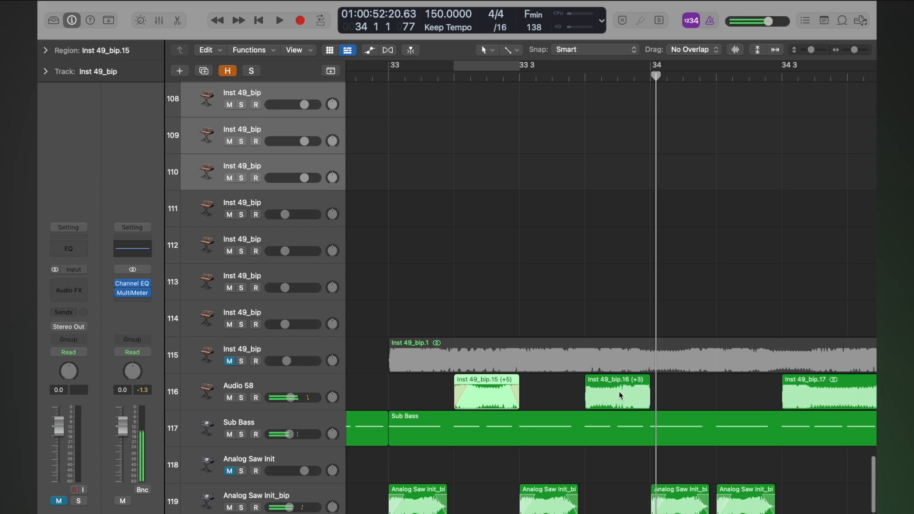
pyautogui.scroll(5, 619, 393)
pyautogui.hscroll(2, 619, 393)
pyautogui.scroll(5, 619, 393)
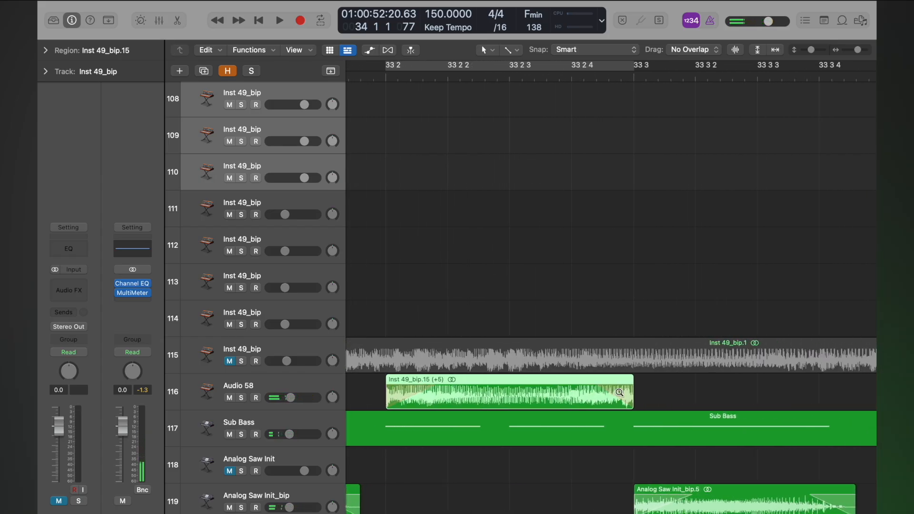
pyautogui.hscroll(3, 619, 393)
pyautogui.scroll(-5, 619, 393)
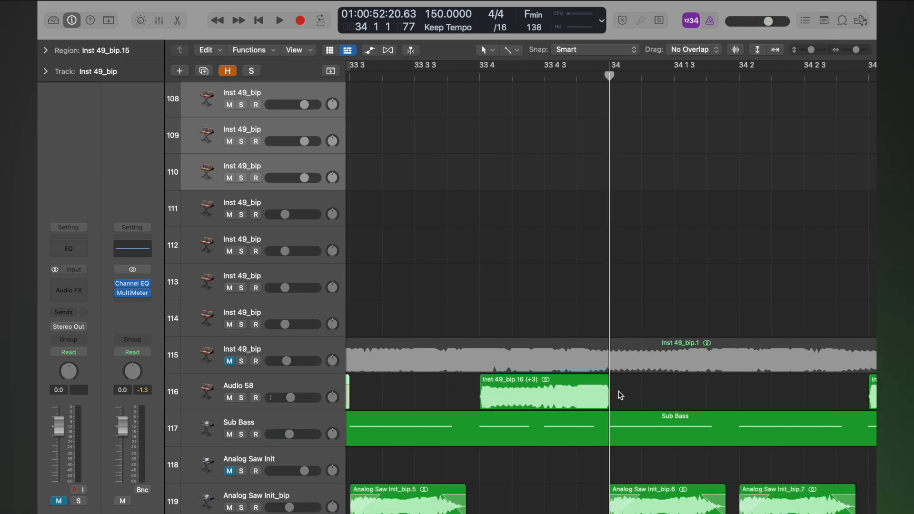
pyautogui.scroll(-2, 618, 395)
pyautogui.click(472, 406)
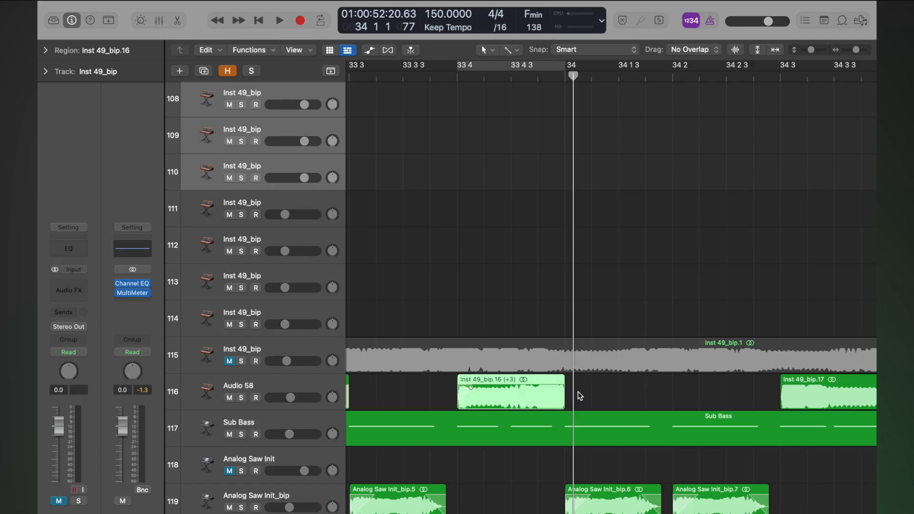
pyautogui.rightClick(568, 81)
pyautogui.click(528, 162)
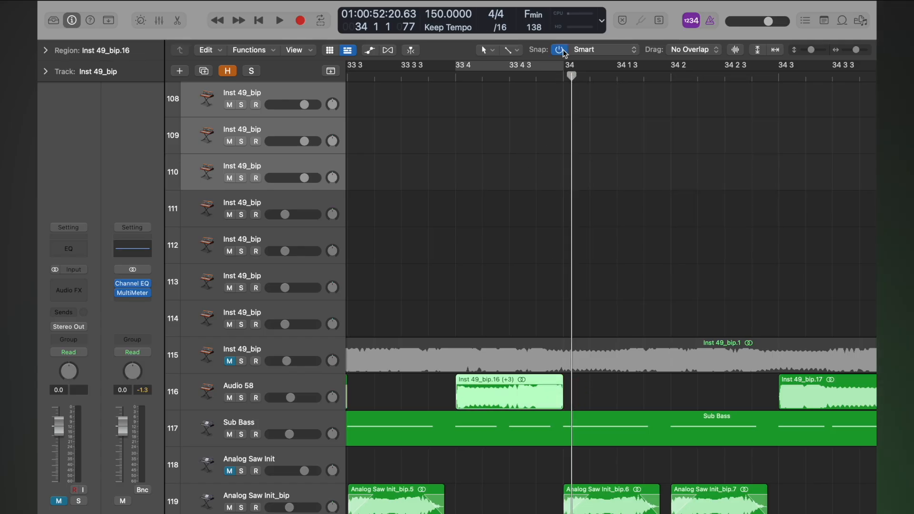
pyautogui.moveTo(571, 77); pyautogui.dragTo(510, 74)
pyautogui.press('super+t')
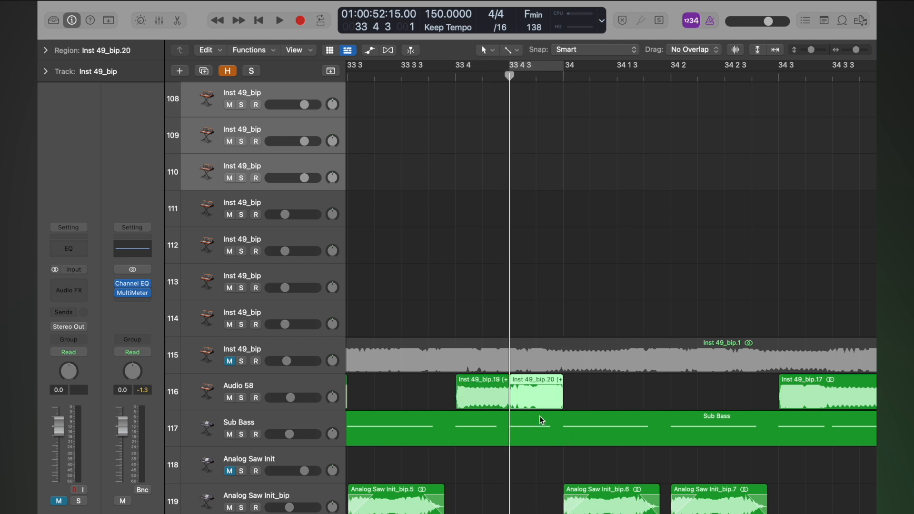
# Step: Shorten both halves of the split region at 33 4 and give them a fade-in of 27 and a fade-out of 42
pyautogui.moveTo(574, 387); pyautogui.dragTo(499, 404)
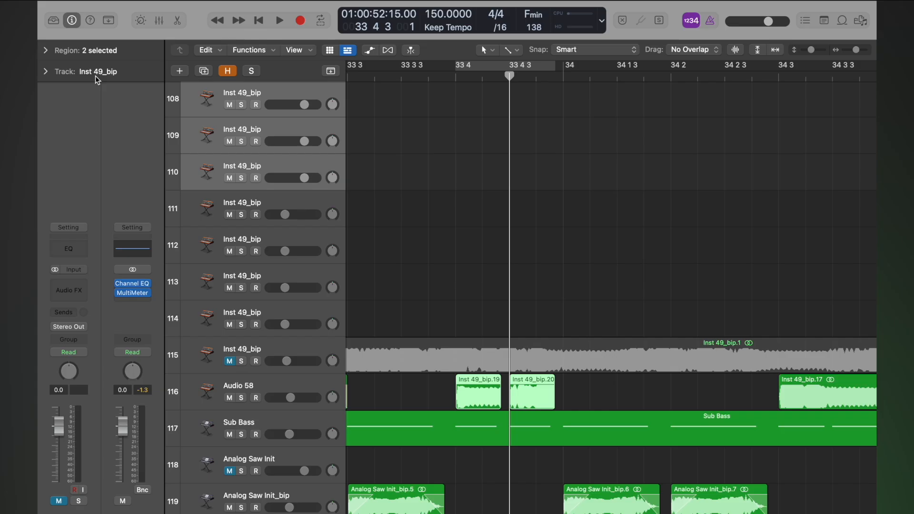
pyautogui.click(46, 50)
pyautogui.moveTo(105, 178); pyautogui.dragTo(122, 152)
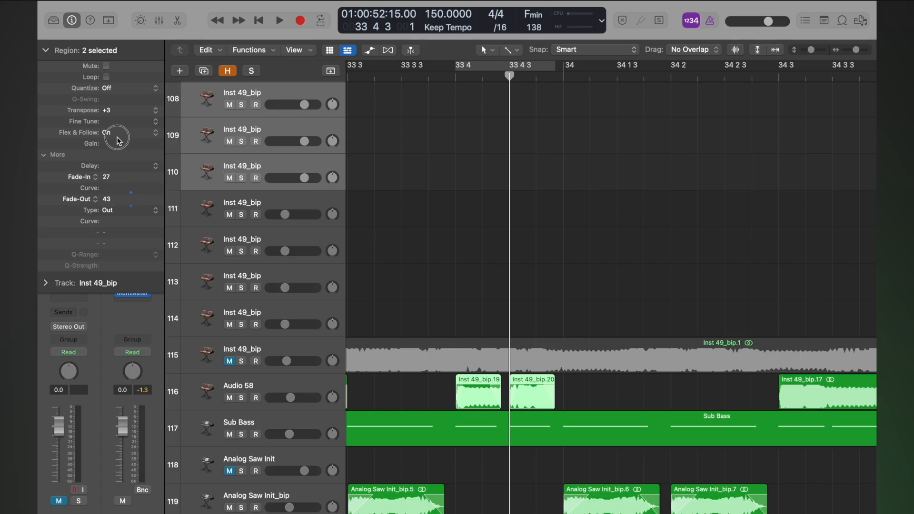
# Step: Change the two regions' fades to Speed Up and Slow Down, playing them from 33 4
pyautogui.click(450, 74)
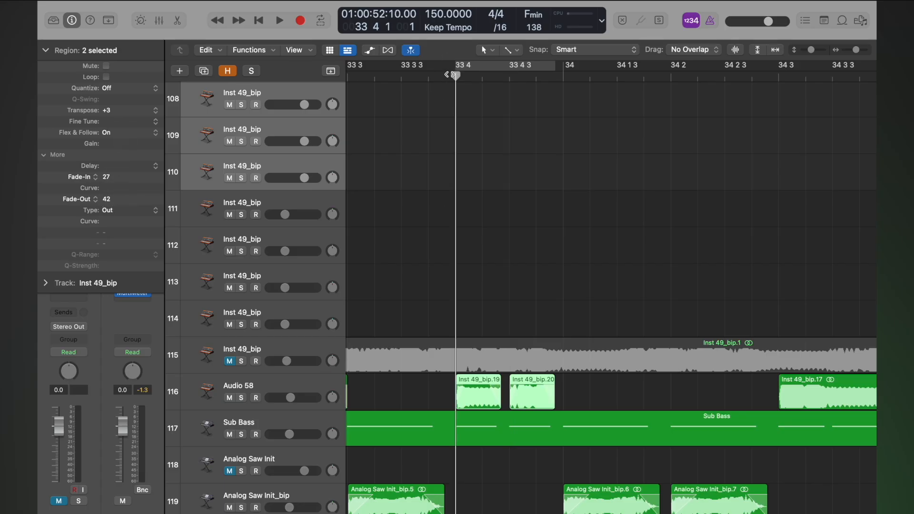
pyautogui.press('space')
pyautogui.click(450, 75)
pyautogui.click(449, 74)
pyautogui.press('space')
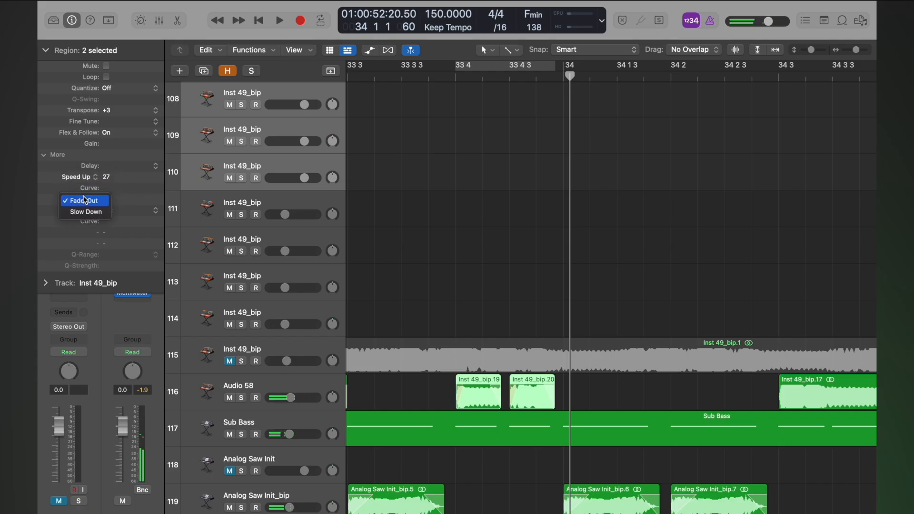
pyautogui.click(453, 79)
pyautogui.press('space')
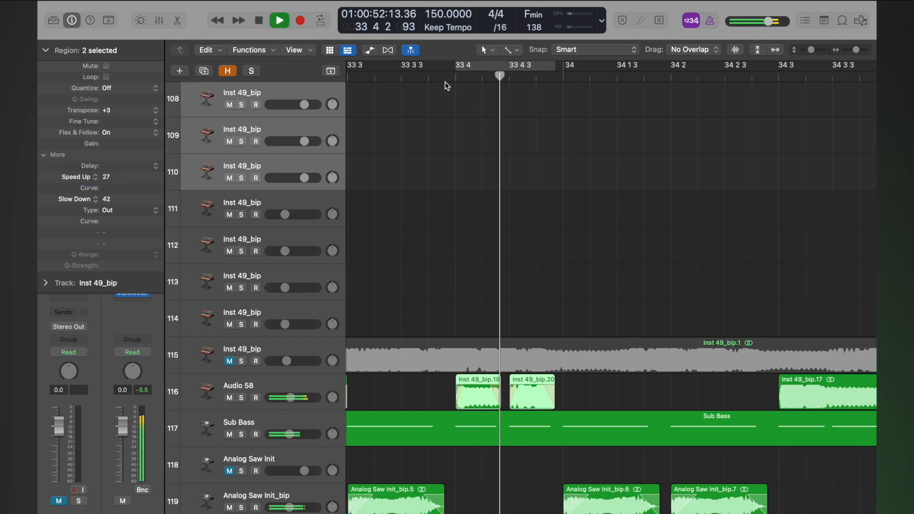
pyautogui.click(445, 81)
# Step: Lengthen the two speed-faded regions at 33 4 slightly and play the arrangement from bar 33
pyautogui.moveTo(576, 387); pyautogui.dragTo(503, 408)
pyautogui.press('super+Left')
pyautogui.press('super+Left')
pyautogui.press('super+Left')
pyautogui.press('super+Left')
pyautogui.press('super+Left')
pyautogui.press('super+Left')
pyautogui.press('super+Left')
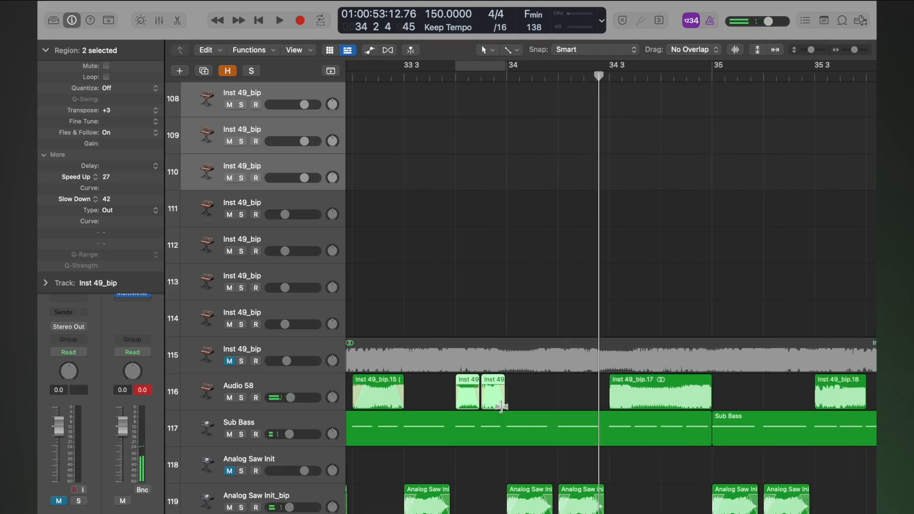
pyautogui.press('super+Up')
pyautogui.click(387, 75)
pyautogui.press('space')
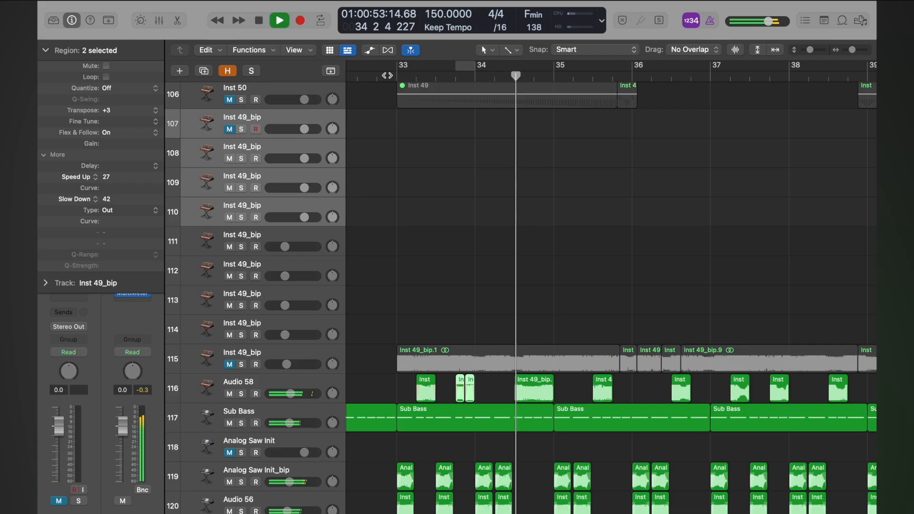
pyautogui.press('space')
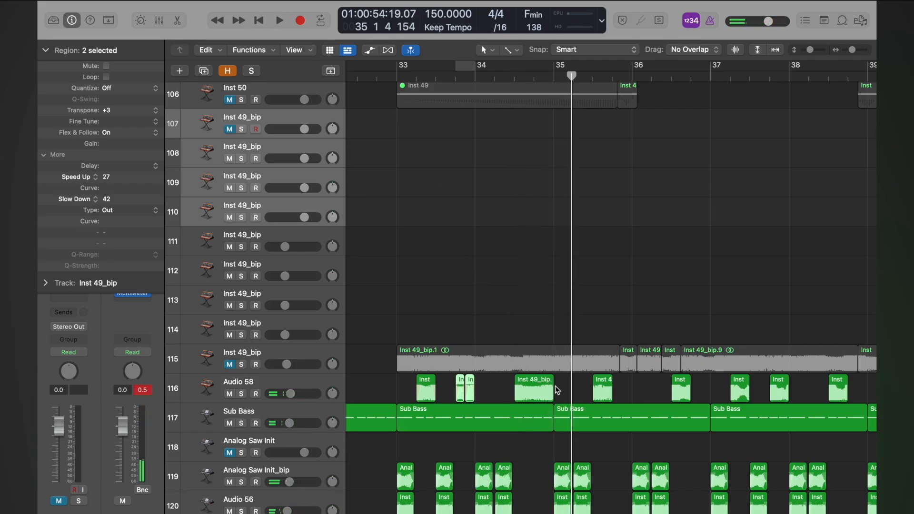
# Step: Play from just after bar 34 through bar 40 to hear the rest of the bass arrangement
pyautogui.click(506, 73)
pyautogui.press('space')
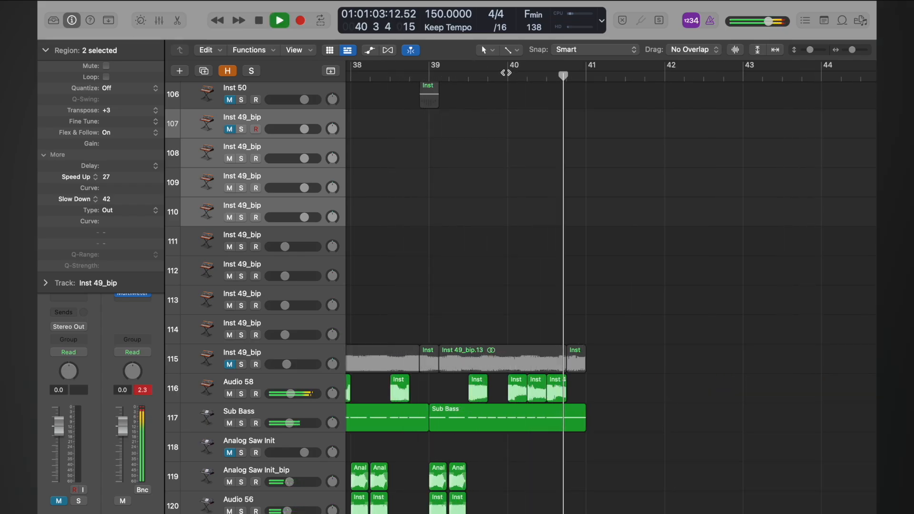
pyautogui.hscroll(-10, 575, 431)
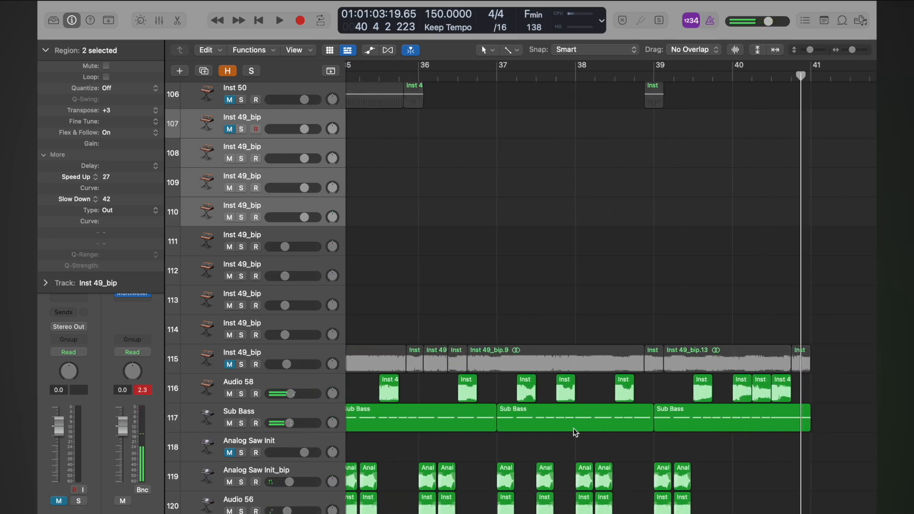
# Step: Play from bar 33 to bar 35 to judge the opening bass regions against the other tracks
pyautogui.hscroll(-2, 575, 432)
pyautogui.press('super+Right')
pyautogui.press('super+Right')
pyautogui.press('super+Right')
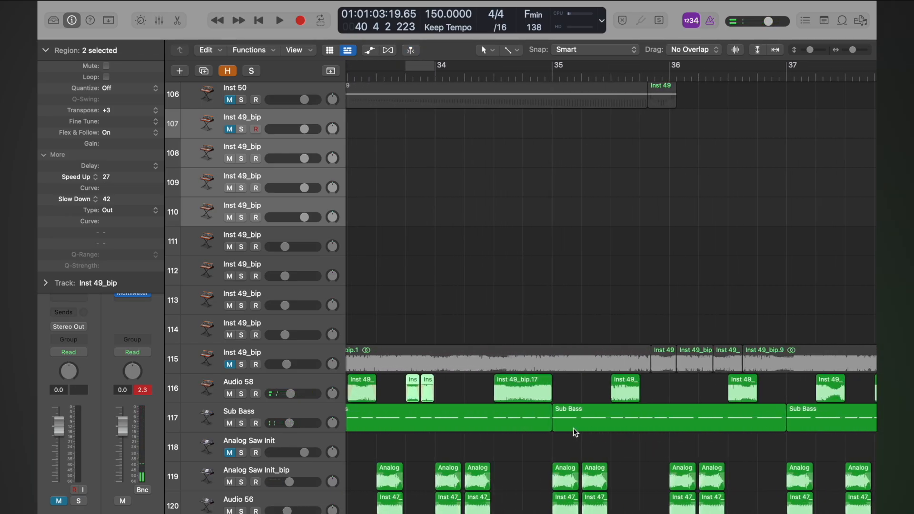
pyautogui.press('super+Left')
pyautogui.press('super+Left')
pyautogui.hscroll(-3, 430, 163)
pyautogui.click(433, 73)
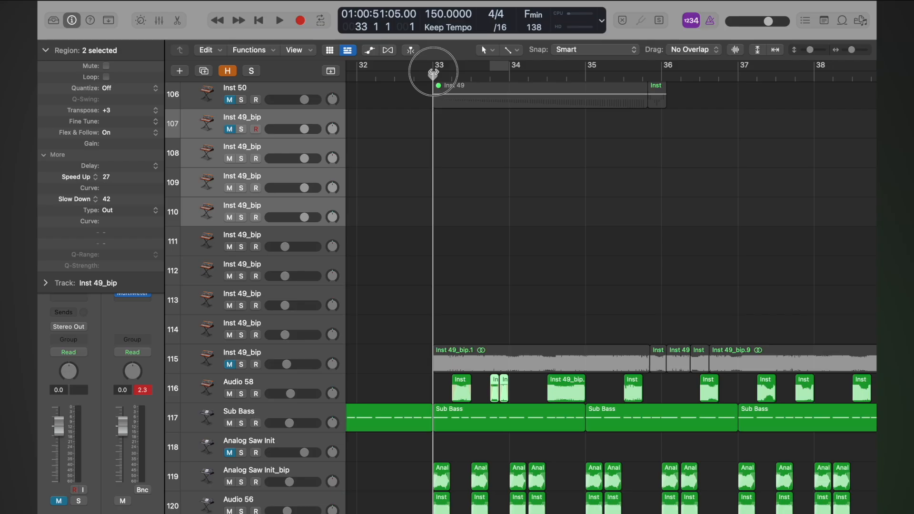
pyautogui.press('space')
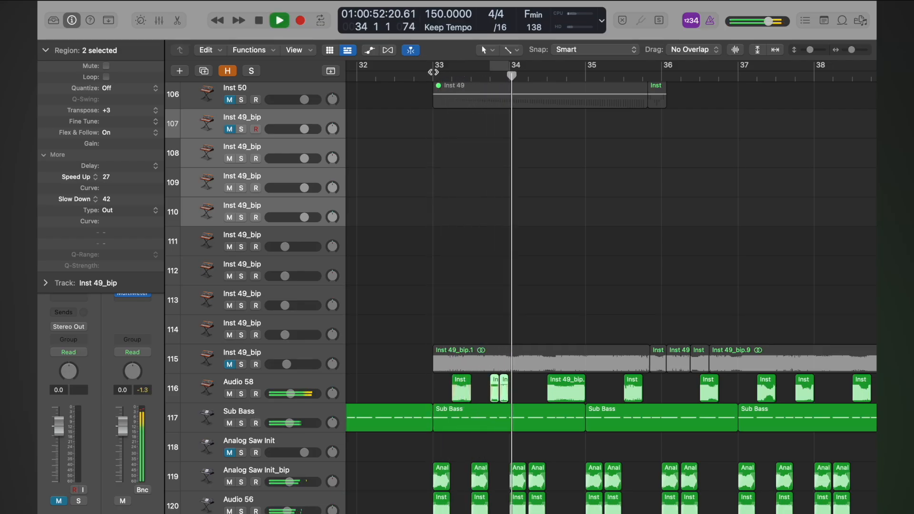
pyautogui.press('space')
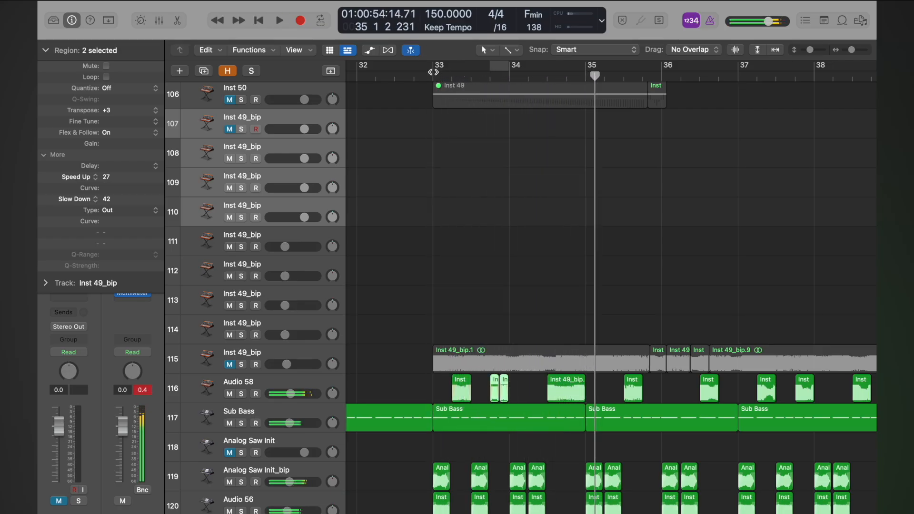
# Step: Move region Inst 49_bip.17 on the Audio 58 track out of the arrangement to bar 42
pyautogui.scroll(-3, 434, 72)
pyautogui.hscroll(-2, 542, 183)
pyautogui.hscroll(5, 543, 183)
pyautogui.scroll(-3, 543, 183)
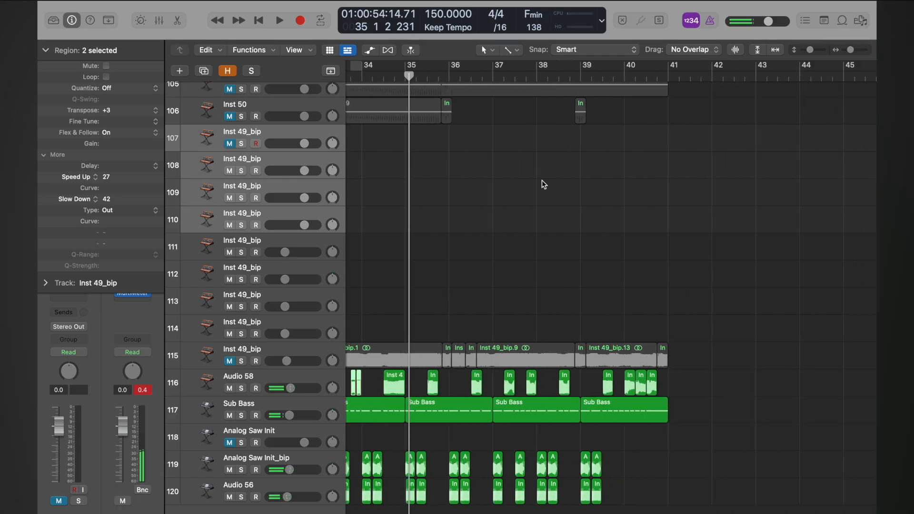
pyautogui.moveTo(390, 386); pyautogui.dragTo(697, 383)
# Step: Play bars 39 and 40 to audition the bass regions at the end of the Audio 58 track
pyautogui.doubleClick(565, 73)
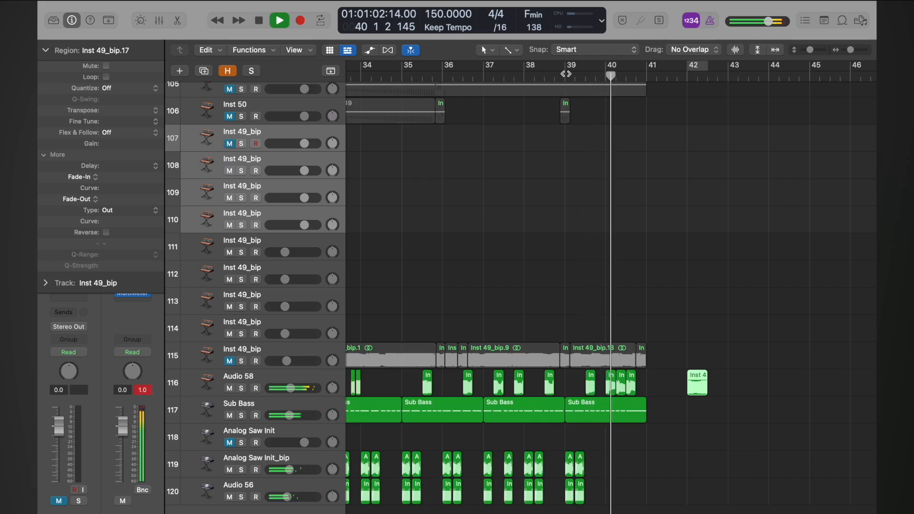
pyautogui.click(565, 74)
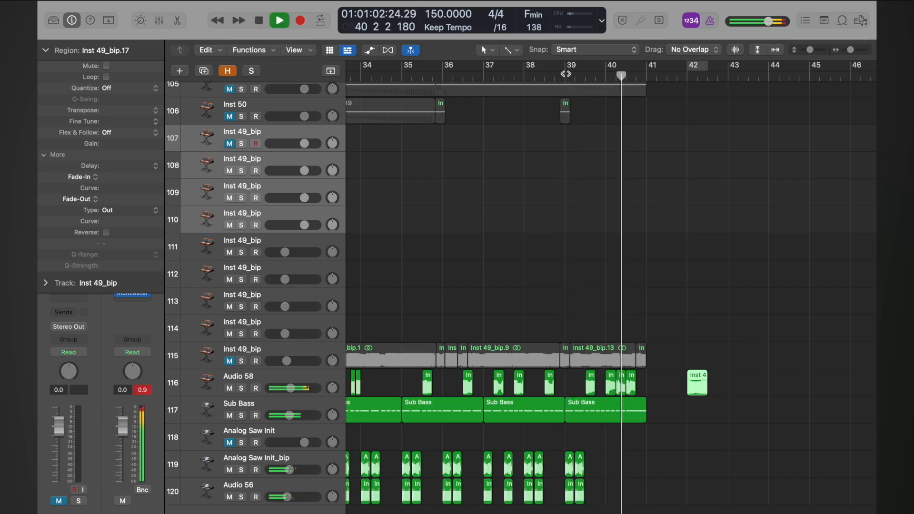
pyautogui.press('space')
pyautogui.scroll(3, 614, 316)
pyautogui.hscroll(-5, 630, 389)
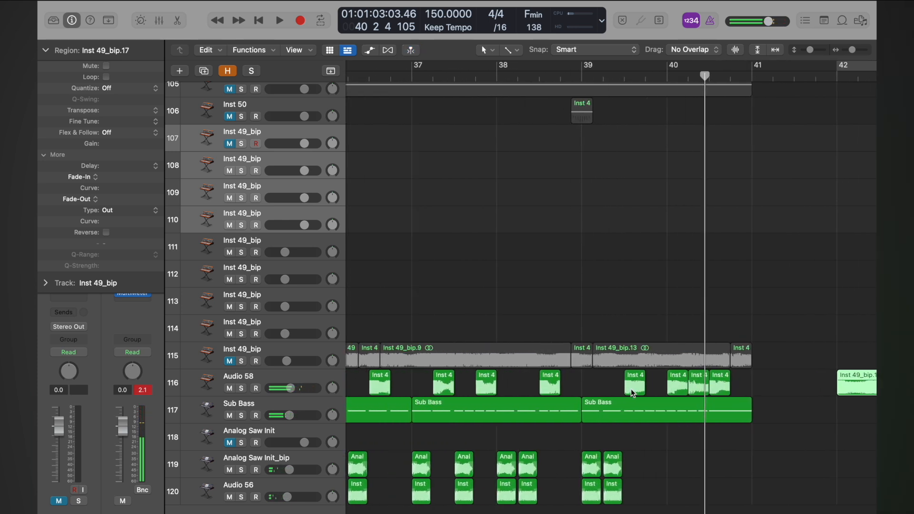
pyautogui.click(720, 76)
pyautogui.press('space')
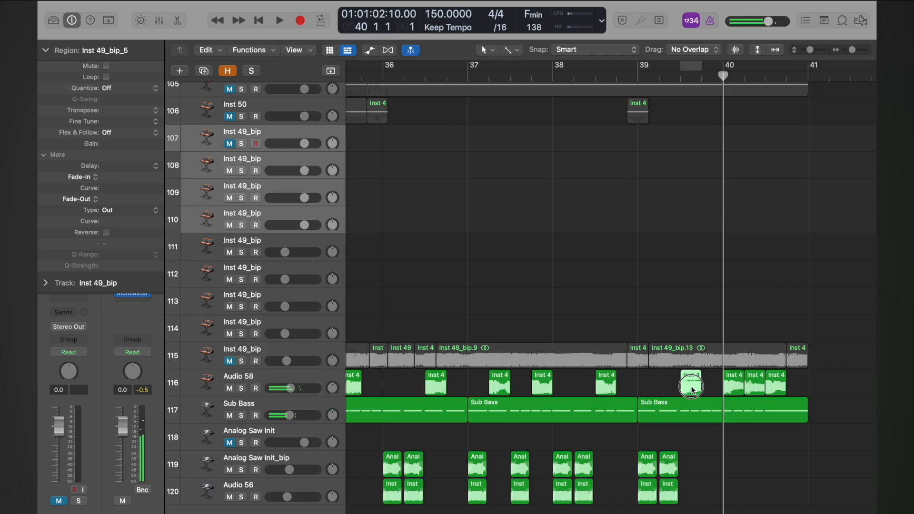
# Step: Copy region Inst 49_bip_5 from 39 3 to 34 3 on the Audio 58 track and play it from bar 34
pyautogui.moveTo(692, 389); pyautogui.dragTo(401, 388)
pyautogui.hscroll(-6, 489, 389)
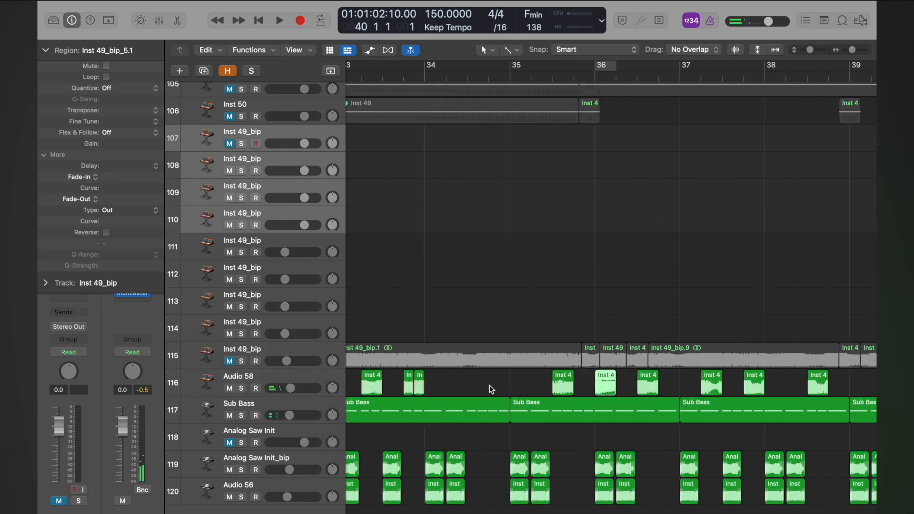
pyautogui.moveTo(609, 383); pyautogui.dragTo(481, 381)
pyautogui.press('super+Right')
pyautogui.click(385, 78)
pyautogui.press('space')
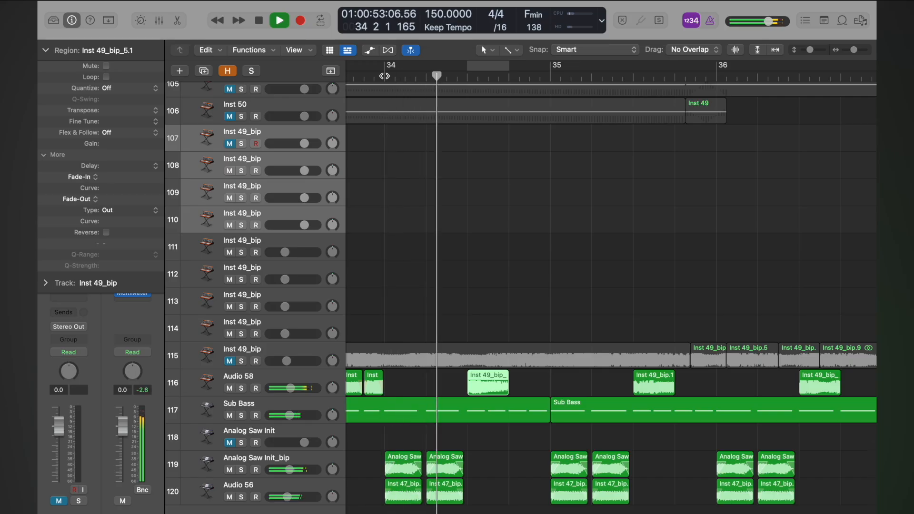
pyautogui.press('space')
# Step: Try shortening the copied region Inst 49_bip_5.1 to end at 34 3 3 and audition it
pyautogui.scroll(1, 417, 196)
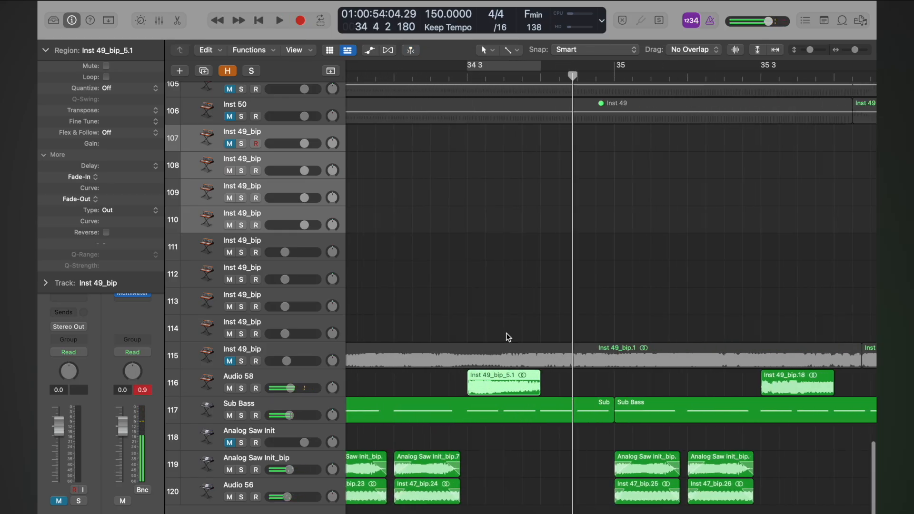
pyautogui.moveTo(538, 390); pyautogui.dragTo(504, 389)
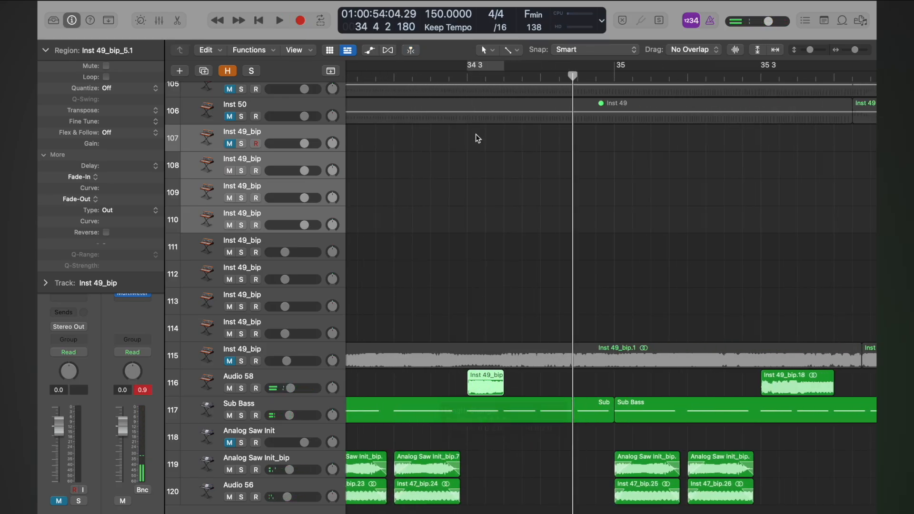
pyautogui.click(461, 81)
pyautogui.press('space')
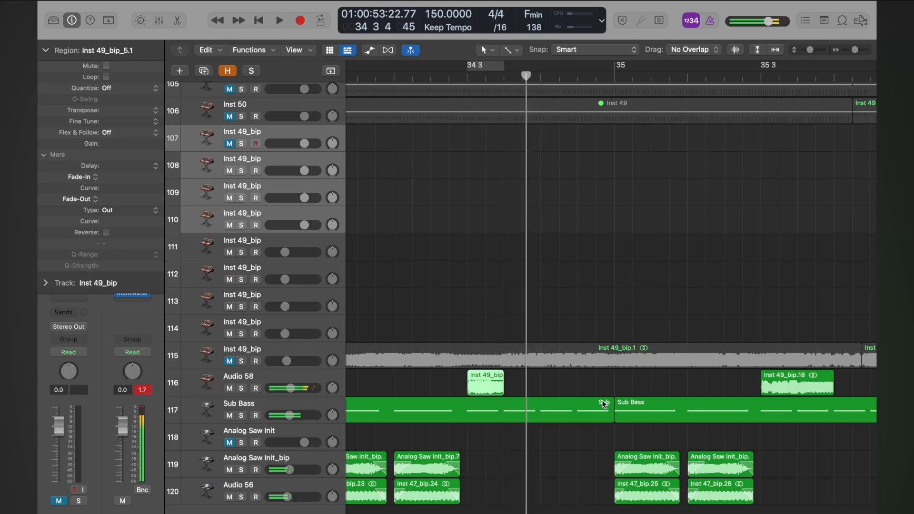
pyautogui.moveTo(513, 382); pyautogui.dragTo(497, 388)
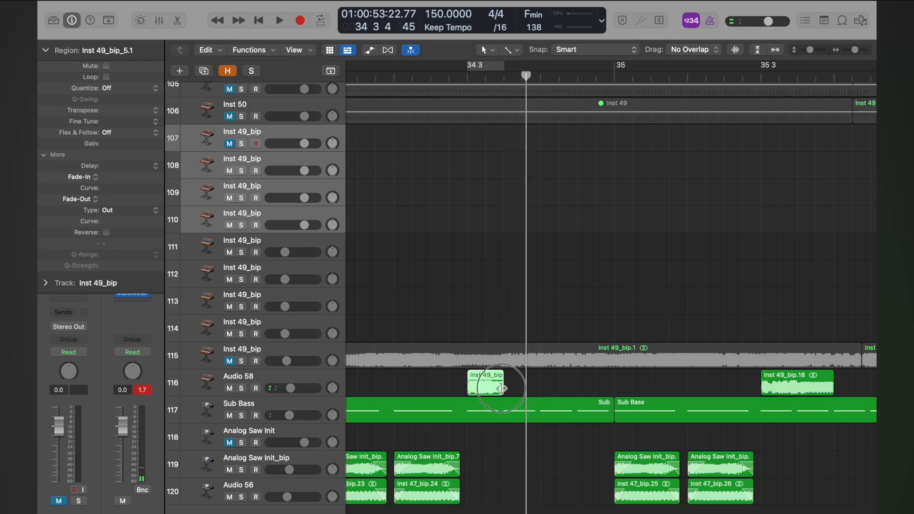
pyautogui.moveTo(501, 388); pyautogui.dragTo(535, 404)
# Step: Split region Inst 49_bip_5.1 at 34 3 3 into two shortened halves with a fade-in and fade-out of 20
pyautogui.moveTo(527, 77); pyautogui.dragTo(504, 74)
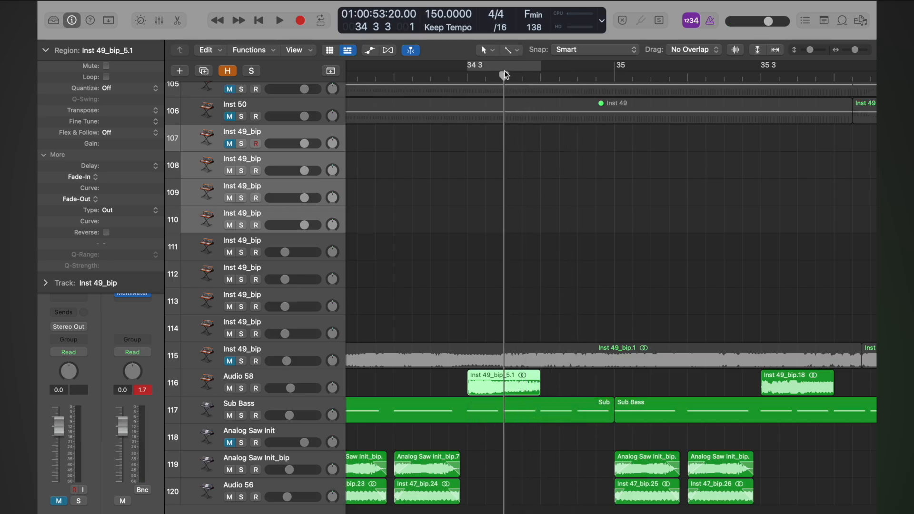
pyautogui.press('super+t')
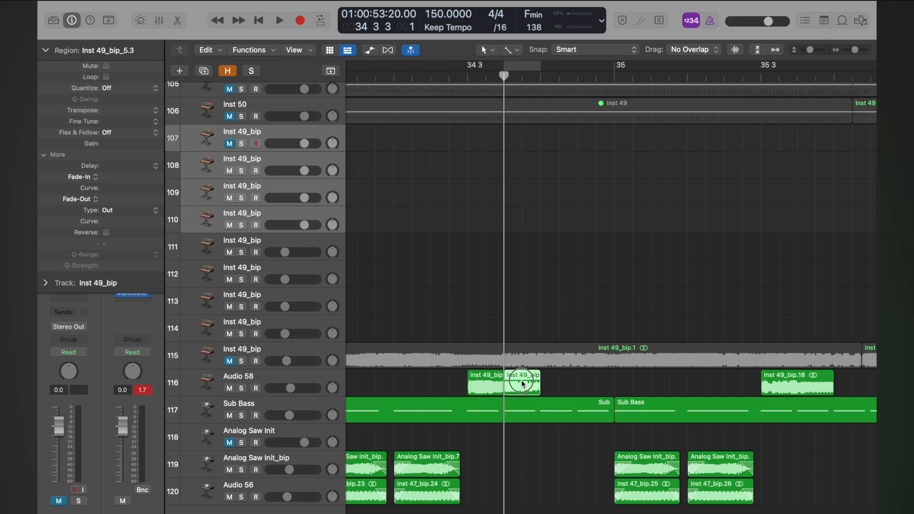
pyautogui.moveTo(566, 387); pyautogui.dragTo(498, 390)
pyautogui.scroll(-3, 474, 387)
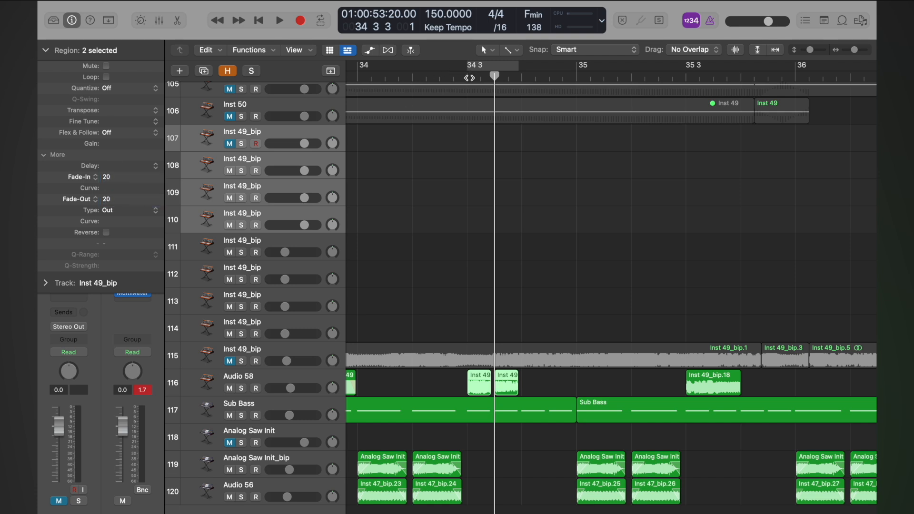
# Step: Play from 34 3 to hear the two shortened regions in context
pyautogui.click(469, 78)
pyautogui.doubleClick(468, 84)
pyautogui.press('p')
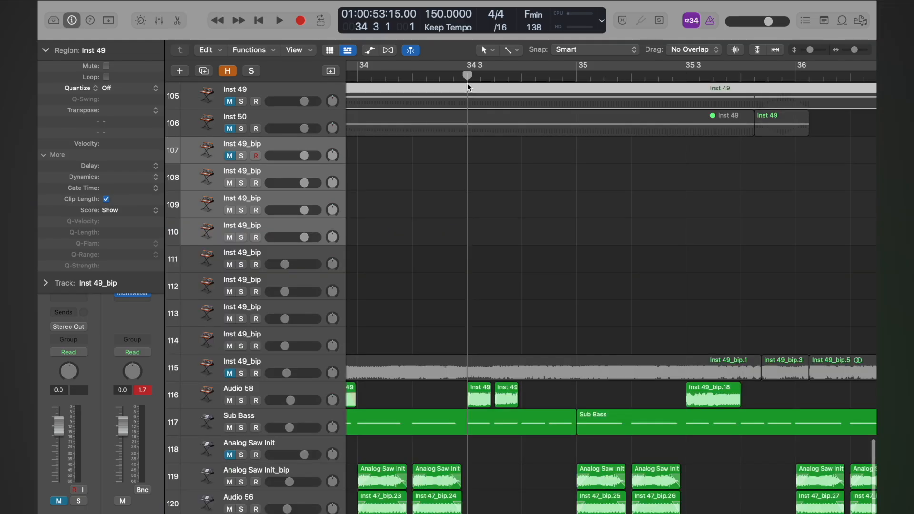
pyautogui.press('space')
pyautogui.press('space')
pyautogui.press('space')
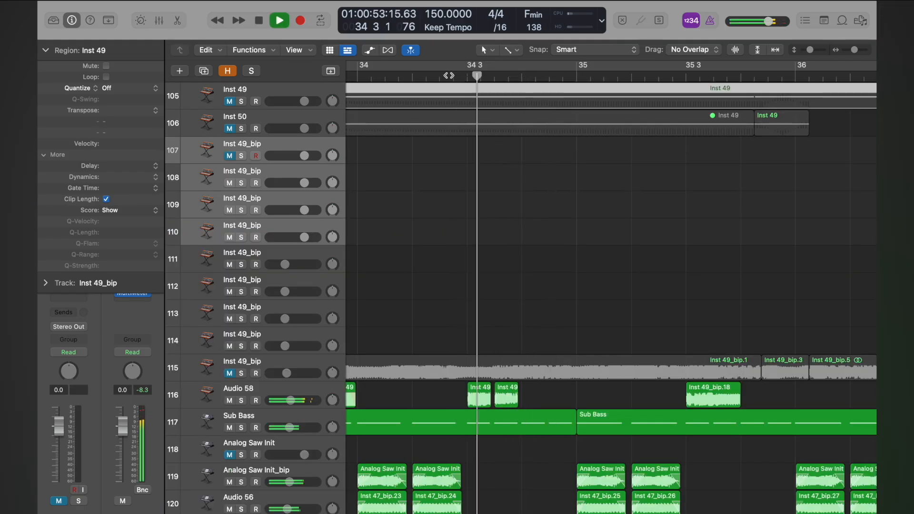
pyautogui.press('space')
# Step: Play from 35 3 to audition region Inst 49_bip.18
pyautogui.scroll(-3, 477, 116)
pyautogui.scroll(-2, 595, 257)
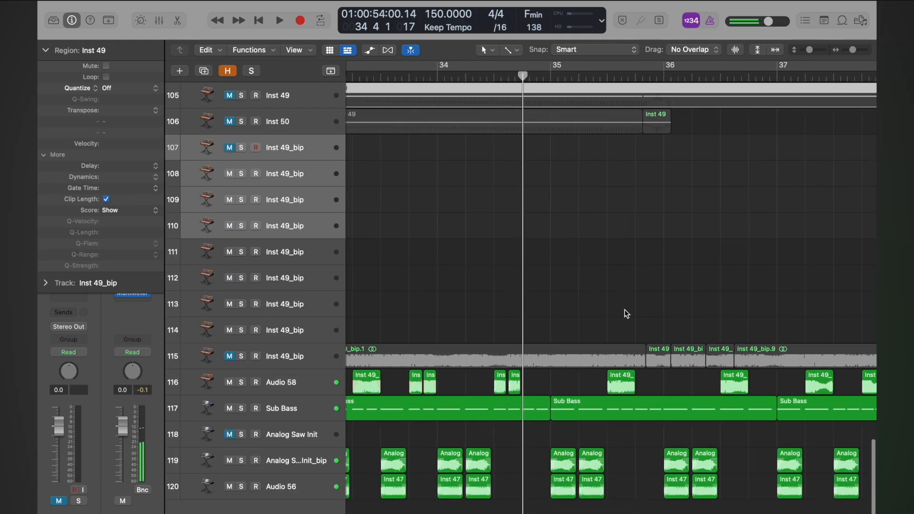
pyautogui.click(607, 77)
pyautogui.press('space')
pyautogui.press('space')
pyautogui.press('space')
pyautogui.press('space')
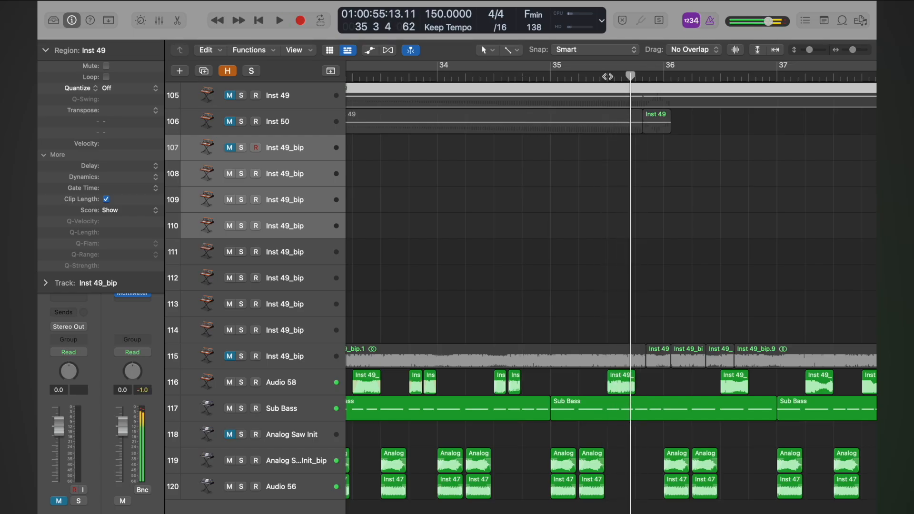
# Step: Move region Inst 49_bip.18 to 34 4 on the Audio 58 track and split it at 34 4 3
pyautogui.moveTo(619, 387); pyautogui.dragTo(543, 388)
pyautogui.scroll(3, 543, 388)
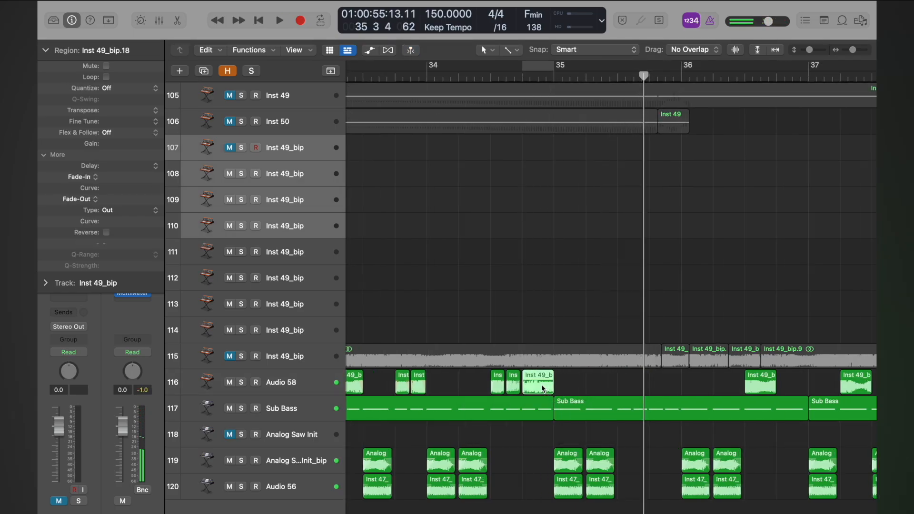
pyautogui.moveTo(574, 81)
pyautogui.mouseDown()
pyautogui.moveTo(557, 79)
pyautogui.moveTo(566, 75)
pyautogui.mouseUp()
pyautogui.press('super+t')
pyautogui.click(577, 394)
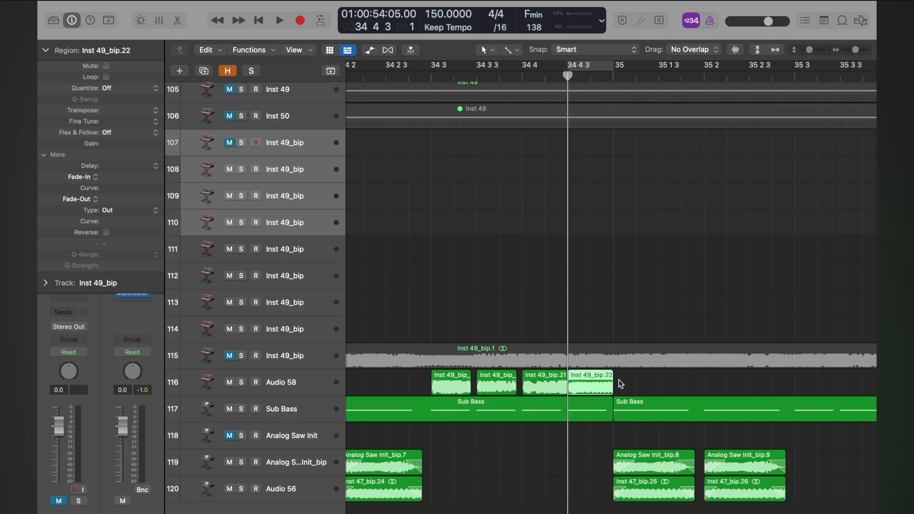
# Step: Shorten both halves of the split region at 34 4 and set their fade-in and fade-out to 20
pyautogui.moveTo(625, 388); pyautogui.dragTo(551, 389)
pyautogui.scroll(3, 561, 383)
pyautogui.press('super+Left')
pyautogui.press('super+Left')
pyautogui.press('super+Left')
pyautogui.press('super+Left')
pyautogui.press('super+Left')
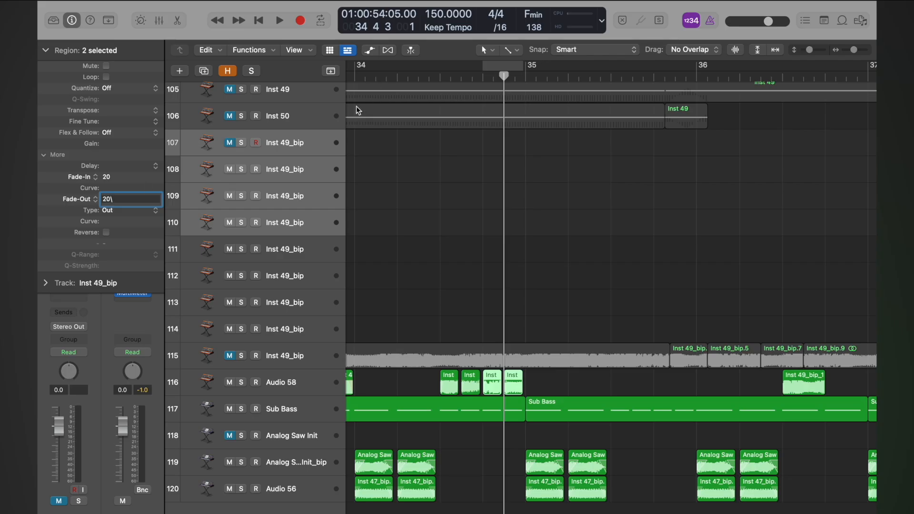
# Step: Confirm the fade-out of 20 on the two selected regions and play from 34 3 to audition the four short regions
pyautogui.press('Return')
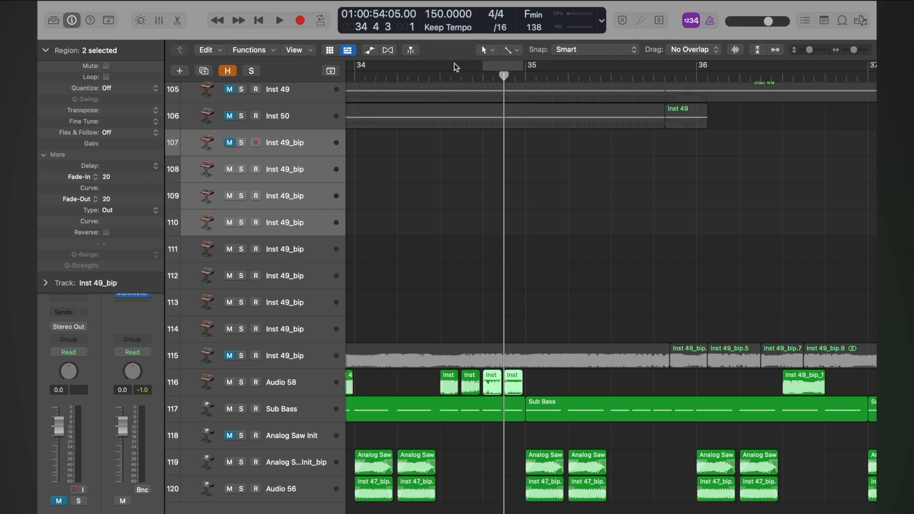
pyautogui.doubleClick(441, 76)
pyautogui.click(439, 76)
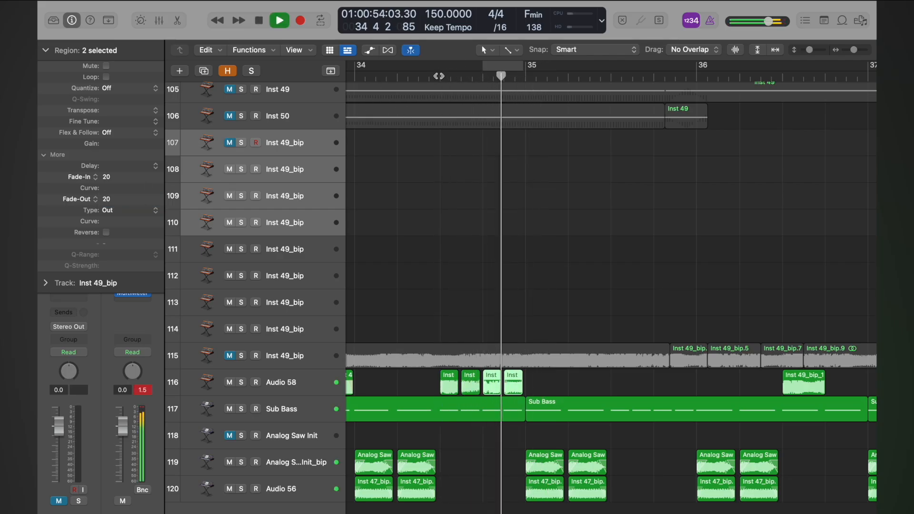
pyautogui.click(439, 76)
pyautogui.press('space')
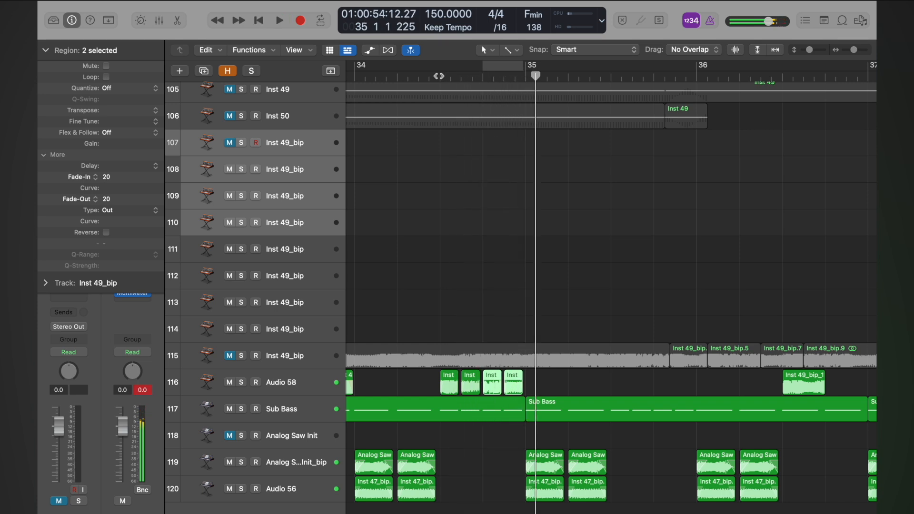
# Step: Change the fades of all four short regions from 34 3 to Speed Up and Slow Down
pyautogui.keyDown('shift'); pyautogui.click(475, 383); pyautogui.keyUp('shift')
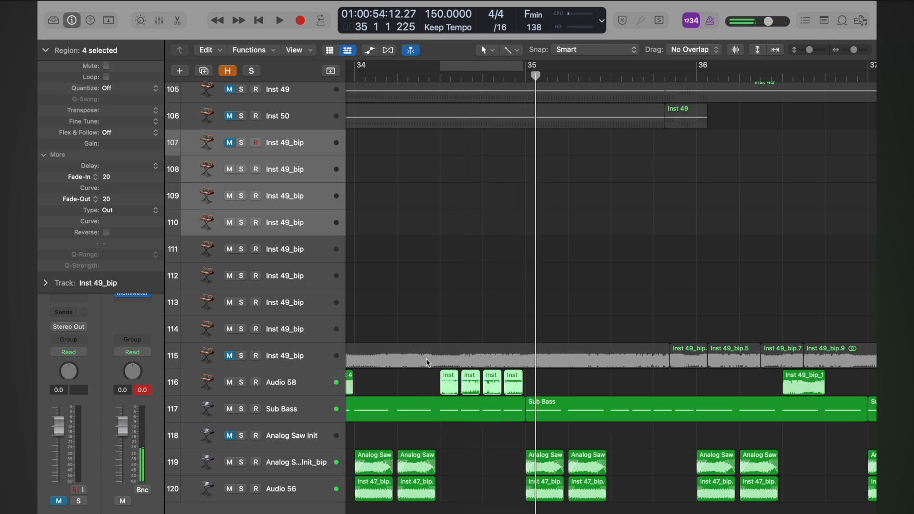
pyautogui.click(83, 177)
pyautogui.click(86, 191)
pyautogui.click(81, 199)
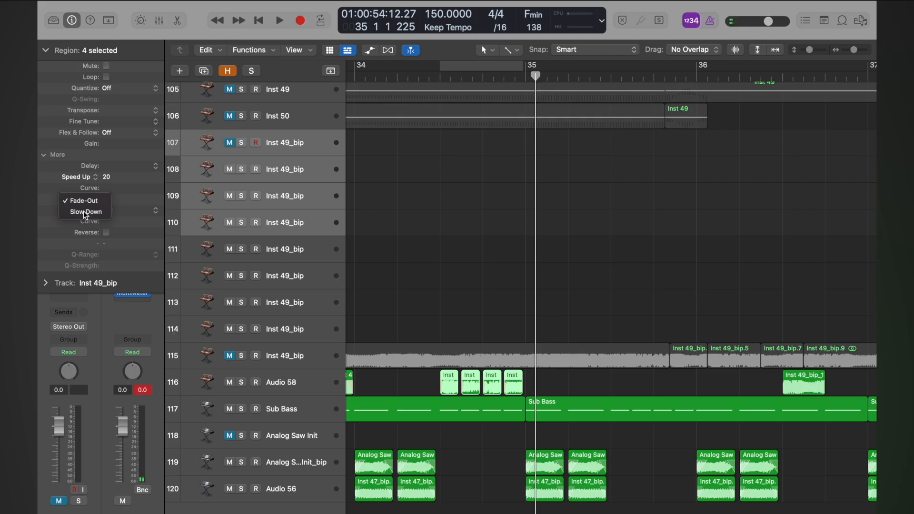
pyautogui.click(85, 212)
# Step: Play from just before 34 3 to audition the four regions with their speed fades
pyautogui.click(435, 76)
pyautogui.press('space')
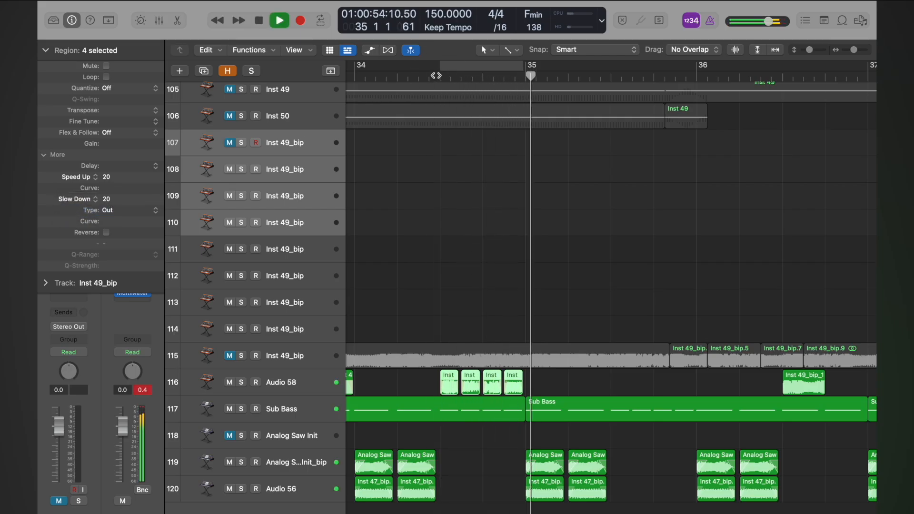
pyautogui.click(437, 75)
pyautogui.click(422, 71)
pyautogui.press('space')
# Step: Play from bar 33 to hear the arranged Audio 58 regions in sequence
pyautogui.press('super+Left')
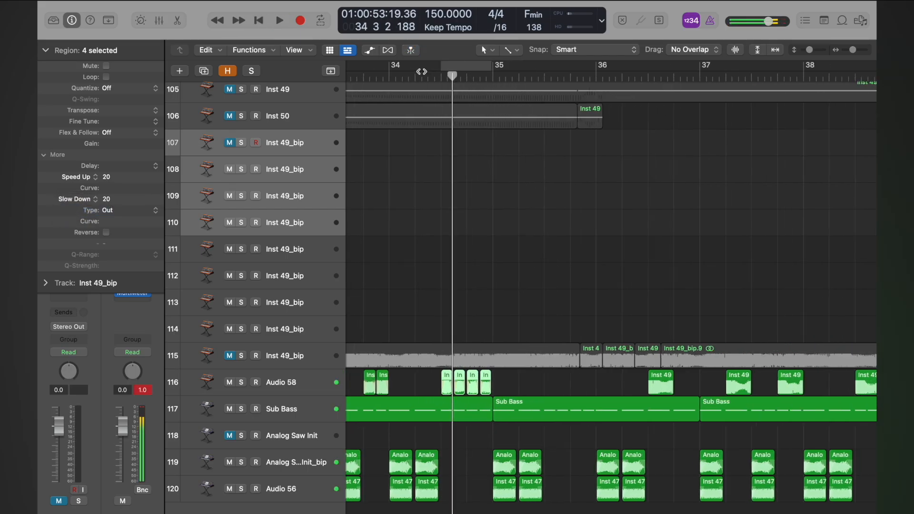
pyautogui.hscroll(-5, 422, 72)
pyautogui.click(433, 71)
pyautogui.press('space')
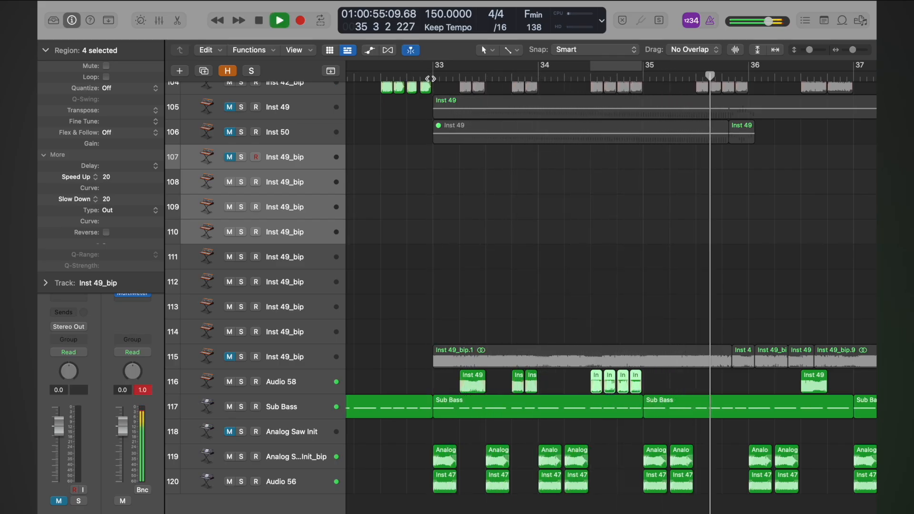
pyautogui.press('space')
# Step: Play from bar 40 to audition the unplaced regions on the Audio 58 track there
pyautogui.scroll(-3, 534, 150)
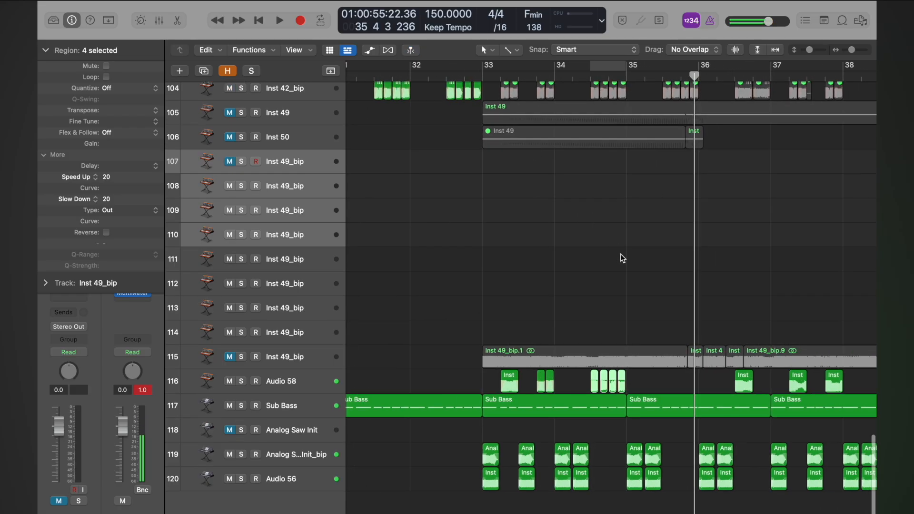
pyautogui.hscroll(5, 665, 303)
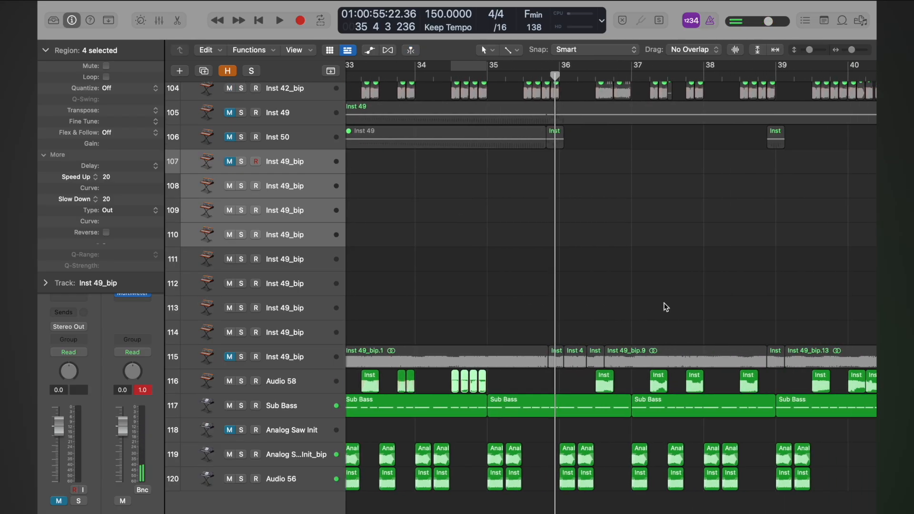
pyautogui.hscroll(5, 664, 307)
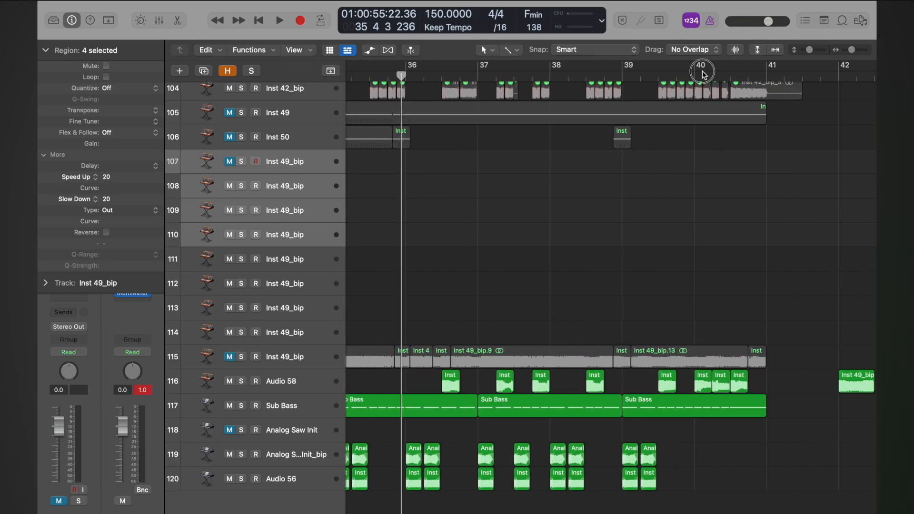
pyautogui.press('space')
pyautogui.click(709, 75)
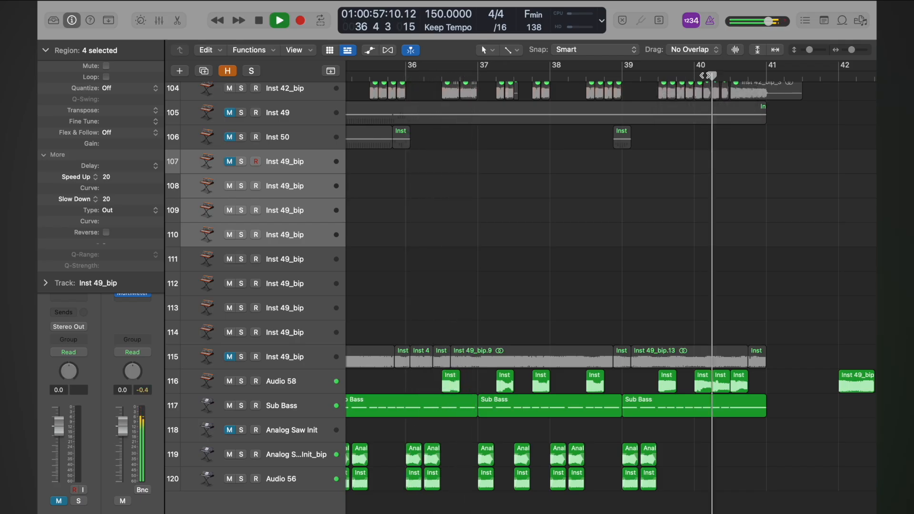
pyautogui.click(717, 75)
pyautogui.click(704, 75)
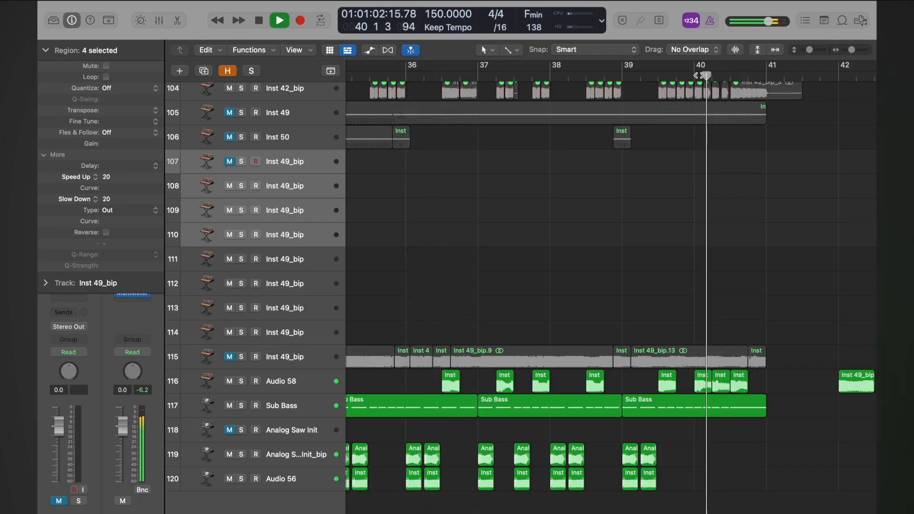
pyautogui.press('space')
# Step: Move the adjacent regions Inst 49_bip_7 and Inst 49_bip_8 on the Audio 58 track to 35 3
pyautogui.moveTo(764, 377); pyautogui.dragTo(714, 381)
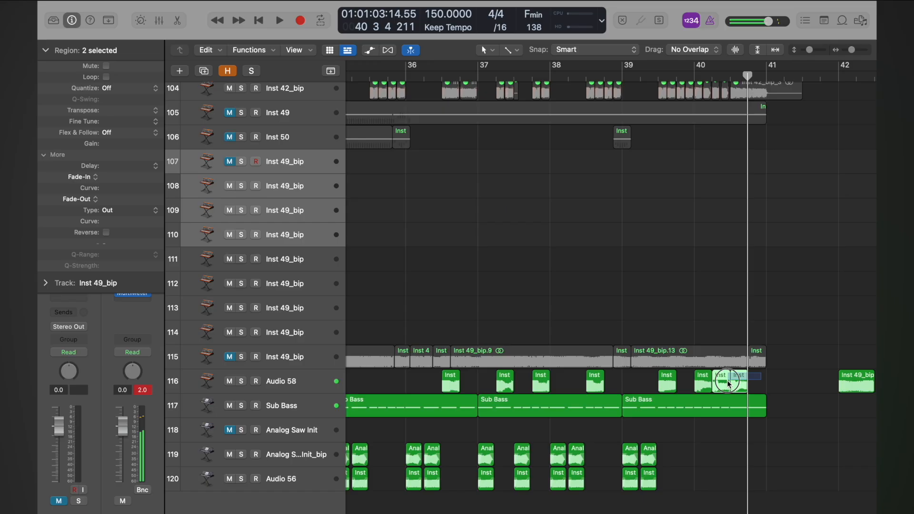
pyautogui.hscroll(-5, 809, 381)
pyautogui.moveTo(814, 384); pyautogui.dragTo(469, 378)
pyautogui.press('super+Right')
pyautogui.press('super+Right')
pyautogui.press('super+Right')
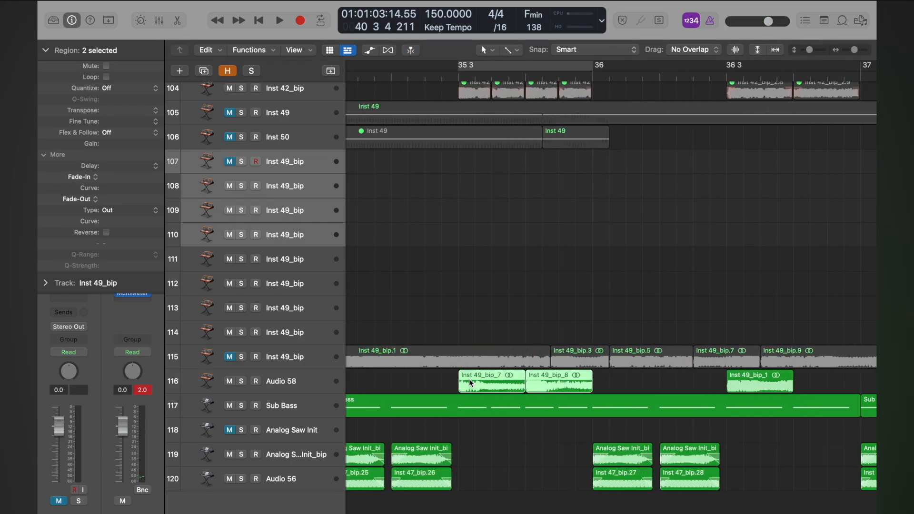
# Step: Solo the Audio 58 track and play from 35 3 to audition the two moved regions
pyautogui.click(242, 382)
pyautogui.doubleClick(454, 73)
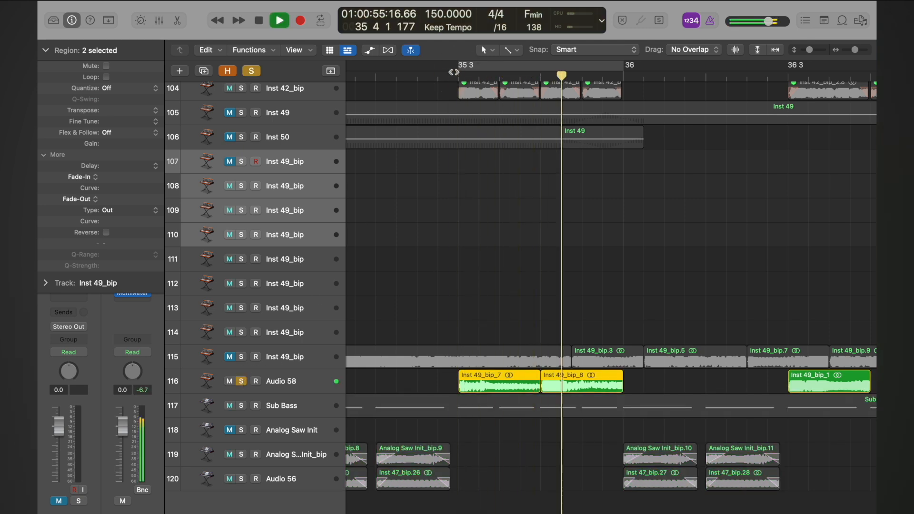
pyautogui.click(454, 72)
pyautogui.press('space')
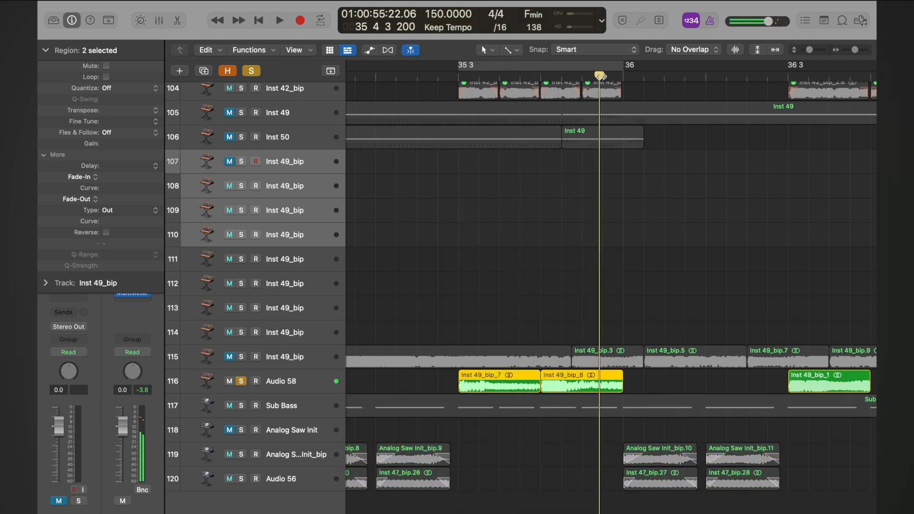
pyautogui.press('super+Left')
pyautogui.press('super+Left')
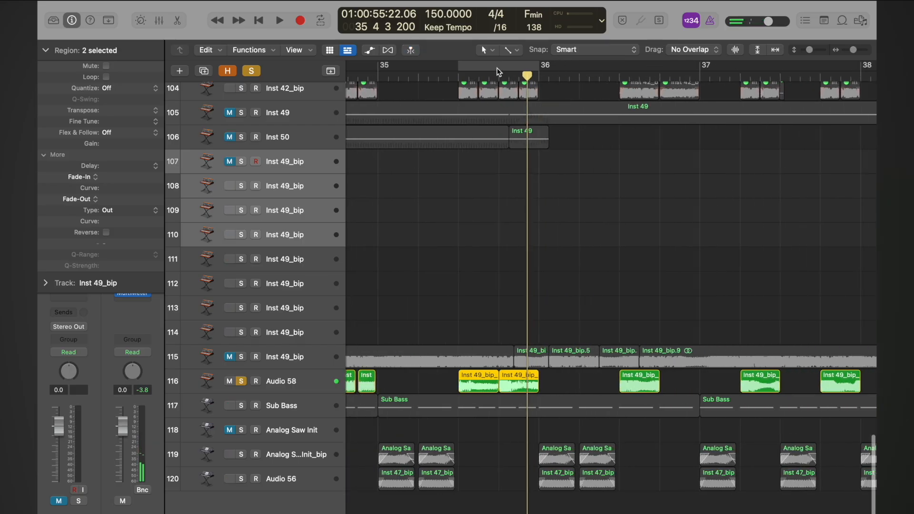
pyautogui.click(458, 74)
pyautogui.press('space')
pyautogui.press('space')
# Step: Split the two regions from 35 3 on the Audio 58 track at 35 3 3 and 35 4 3
pyautogui.press('super+Right')
pyautogui.press('super+Right')
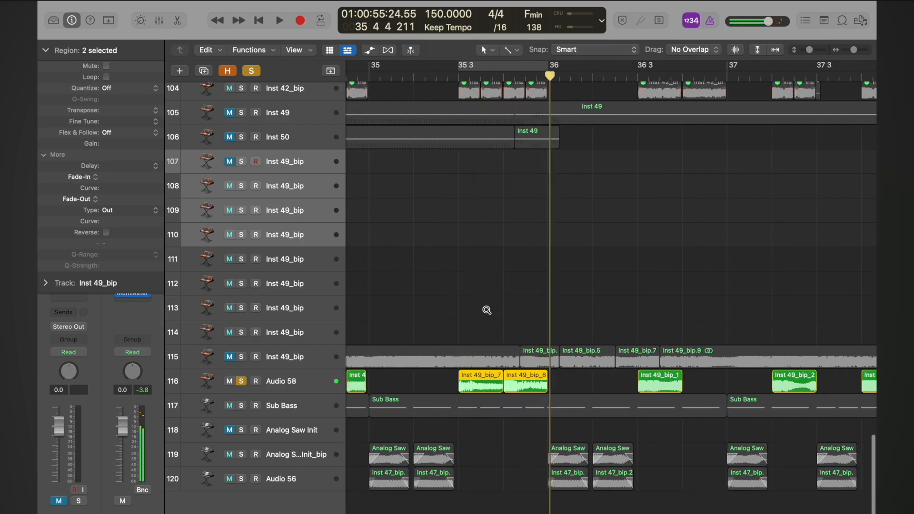
pyautogui.moveTo(701, 76); pyautogui.dragTo(643, 87)
pyautogui.press('super+t')
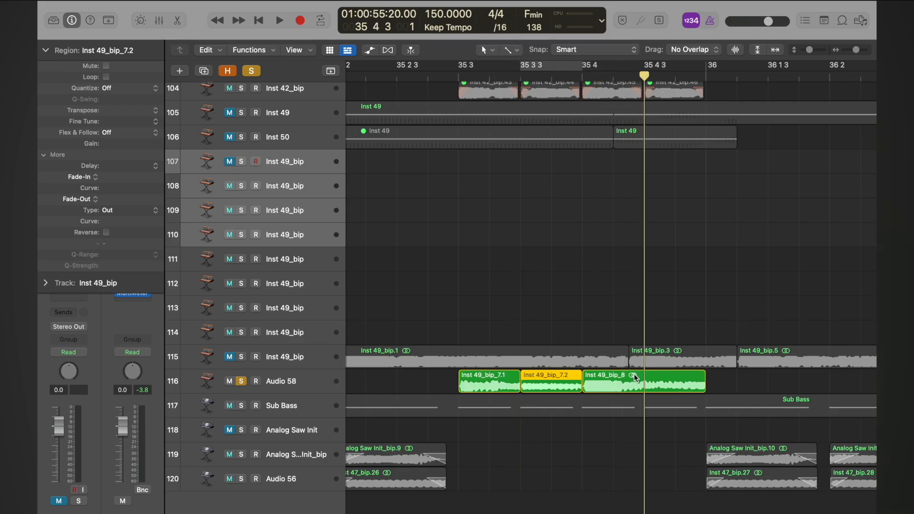
pyautogui.click(636, 377)
pyautogui.press('super+t')
# Step: Shorten the ends of all four split pieces slightly and play from 35 3 to check the gaps
pyautogui.moveTo(724, 386); pyautogui.dragTo(509, 390)
pyautogui.click(453, 77)
pyautogui.press('space')
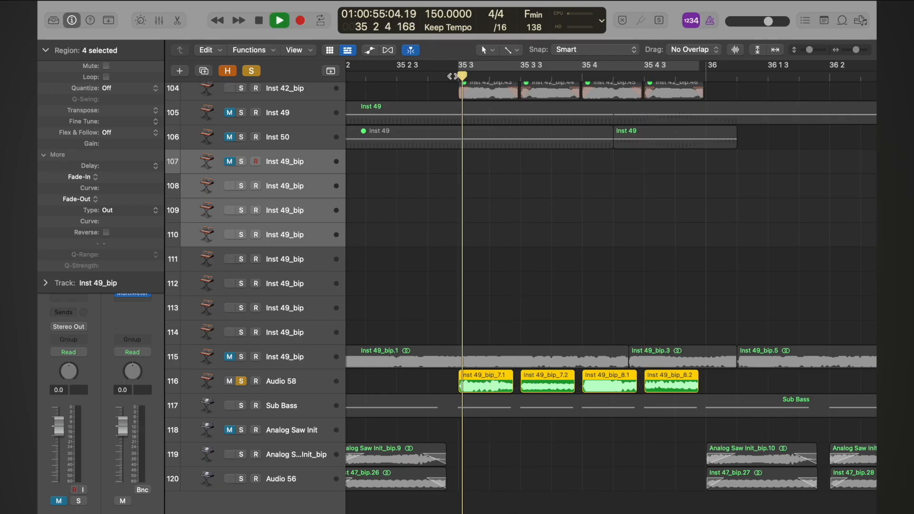
pyautogui.click(453, 76)
pyautogui.press('space')
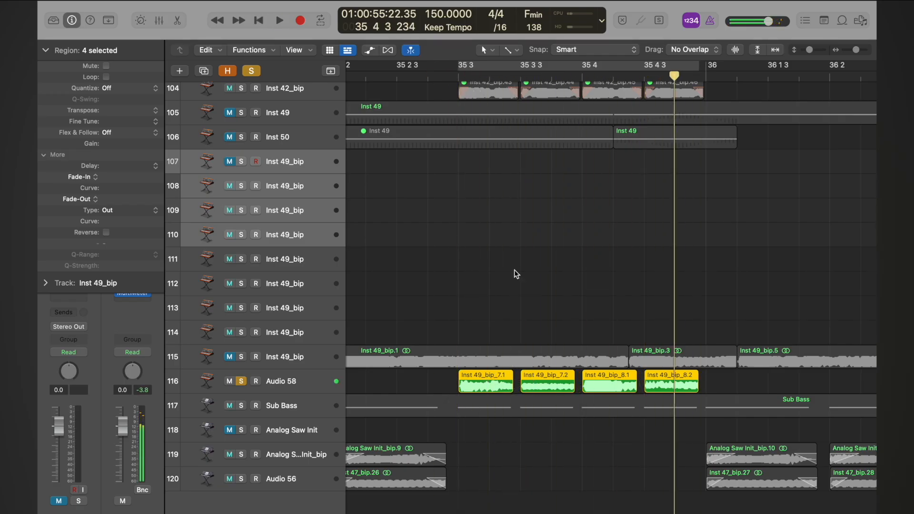
# Step: Give the four pieces from 35 3 a Speed Up fade-in of 20 and a Slow Down fade-out of 20
pyautogui.doubleClick(120, 177)
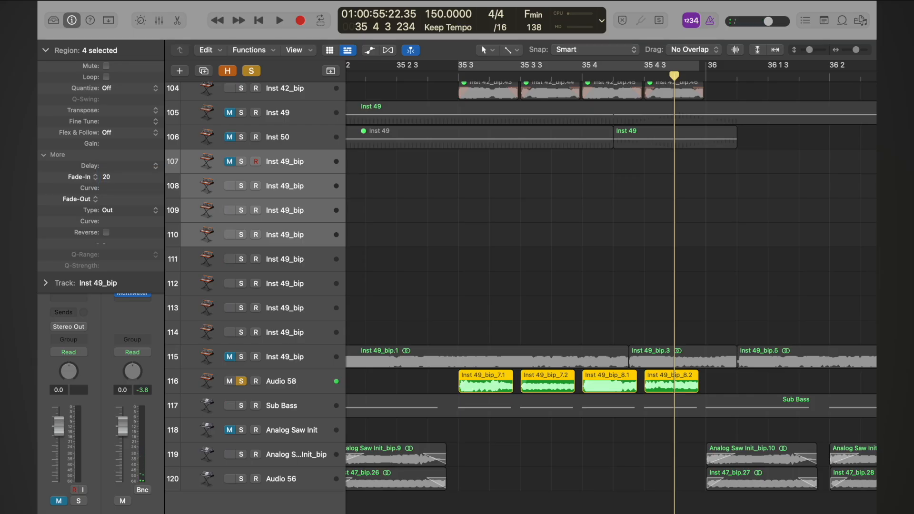
pyautogui.click(91, 190)
pyautogui.click(95, 200)
pyautogui.click(86, 213)
pyautogui.scroll(-3, 434, 240)
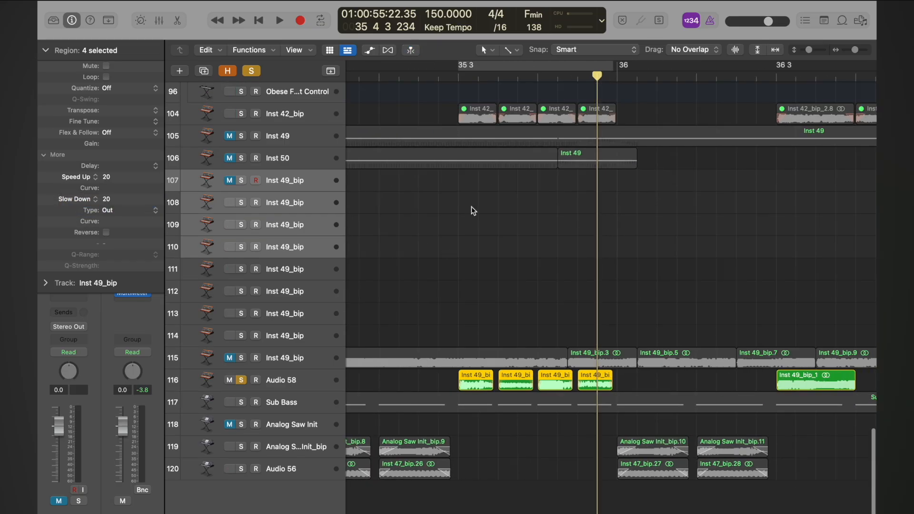
# Step: Play the soloed Audio 58 track from 35 3 to audition the four pieces with speed fades
pyautogui.click(461, 77)
pyautogui.press('space')
pyautogui.scroll(-4, 461, 77)
pyautogui.press('space')
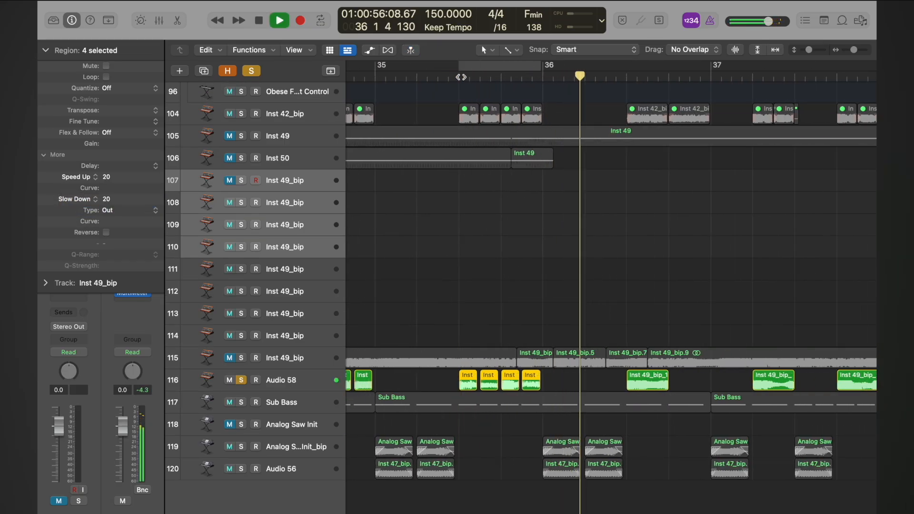
# Step: Turn off all soloing and play from bar 33 to hear the bass regions in the full mix
pyautogui.scroll(-4, 461, 77)
pyautogui.hscroll(-2, 461, 78)
pyautogui.hscroll(-2, 461, 77)
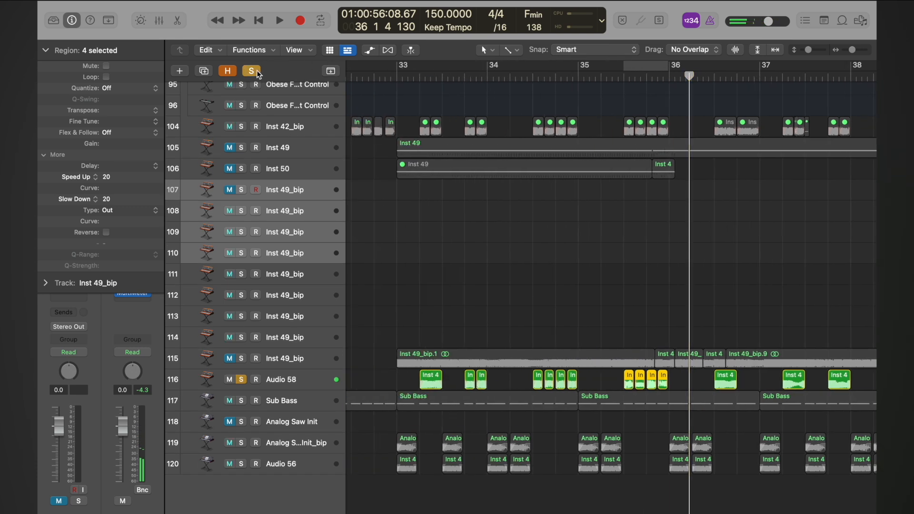
pyautogui.click(251, 72)
pyautogui.click(392, 76)
pyautogui.press('space')
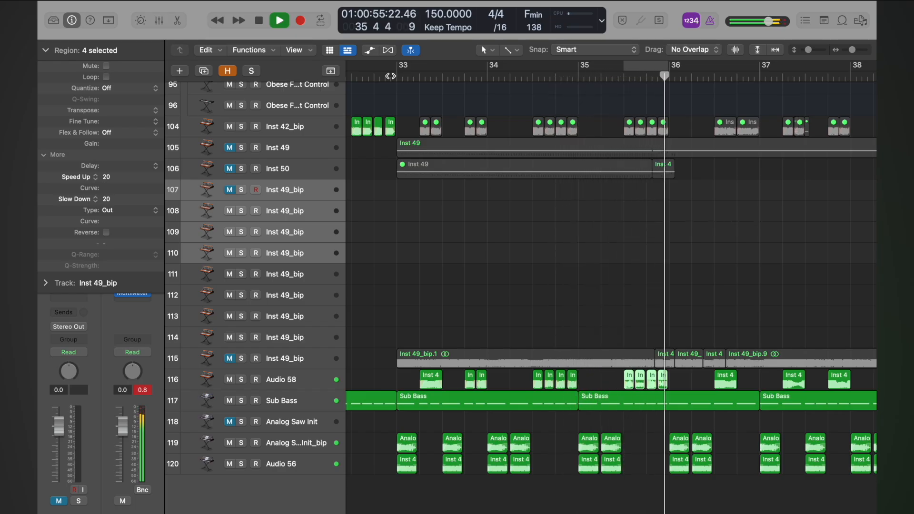
pyautogui.press('space')
# Step: Select the four regions from 35 3 on the Audio 58 track and play from just before 34 3
pyautogui.moveTo(677, 379); pyautogui.dragTo(613, 380)
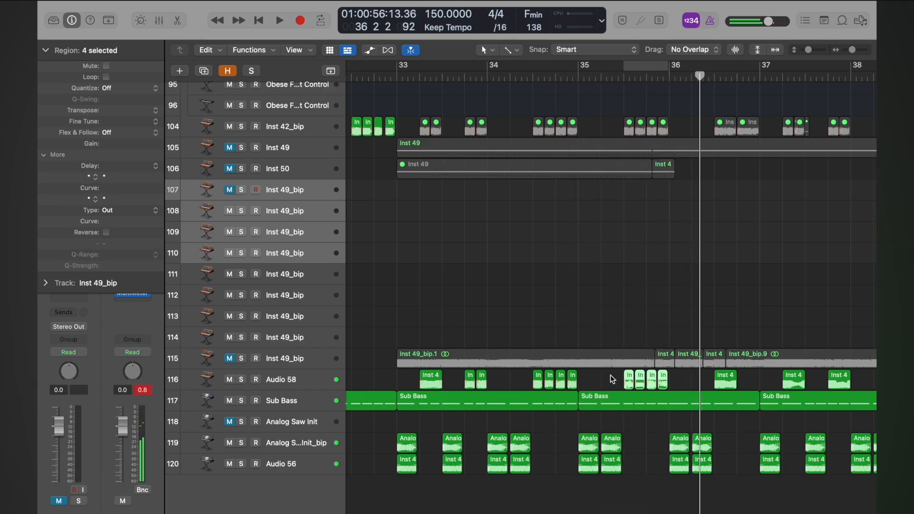
pyautogui.click(536, 78)
pyautogui.press('space')
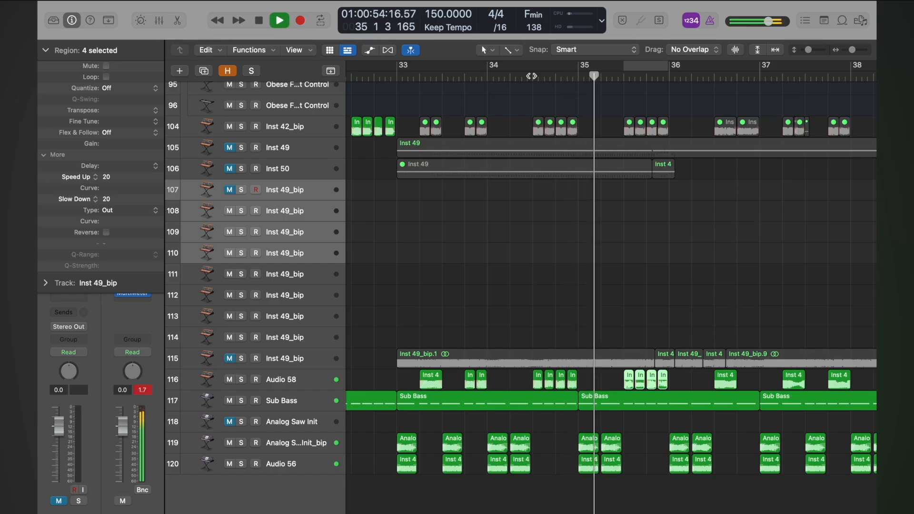
pyautogui.press('space')
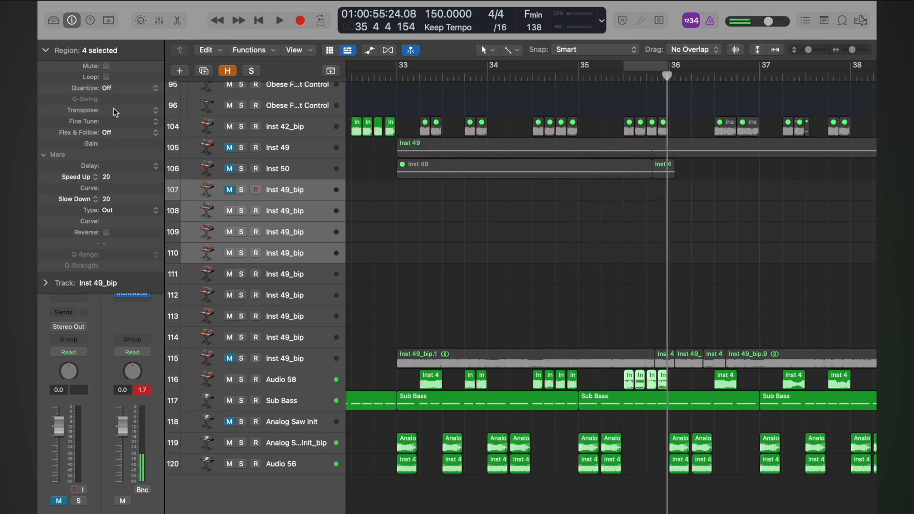
# Step: Transpose the four regions from 35 3 by +7 and play from just before them to audition the pitch
pyautogui.moveTo(114, 112); pyautogui.dragTo(120, 97)
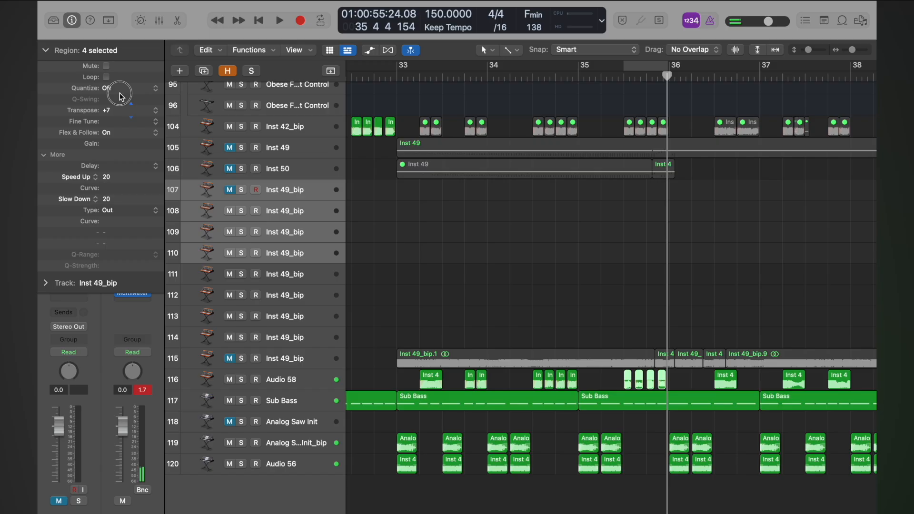
pyautogui.click(616, 73)
pyautogui.press('space')
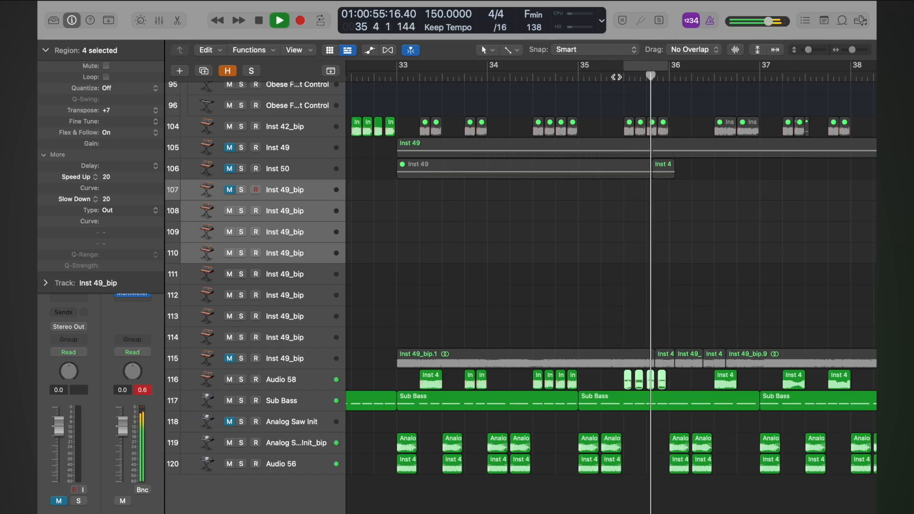
pyautogui.press('space')
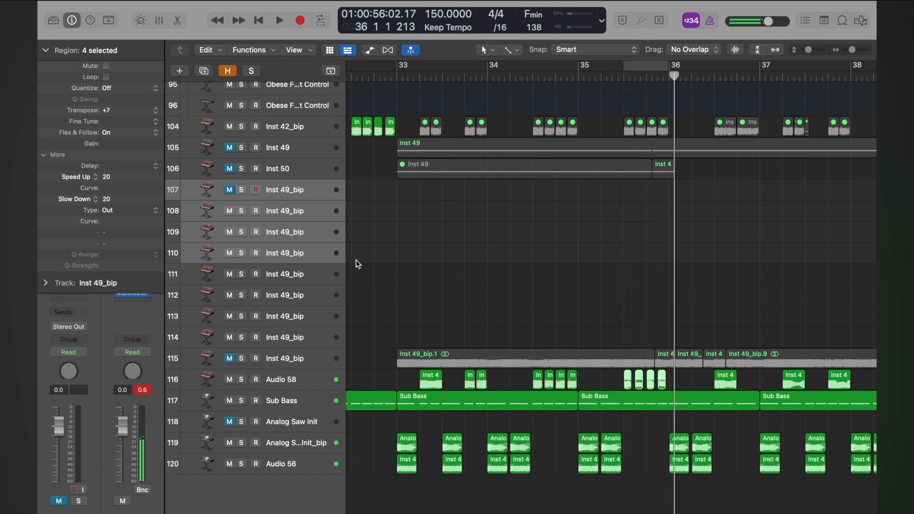
# Step: Select the Audio 58 track, show the Flex view, and play its regions from just before 35 3
pyautogui.click(289, 386)
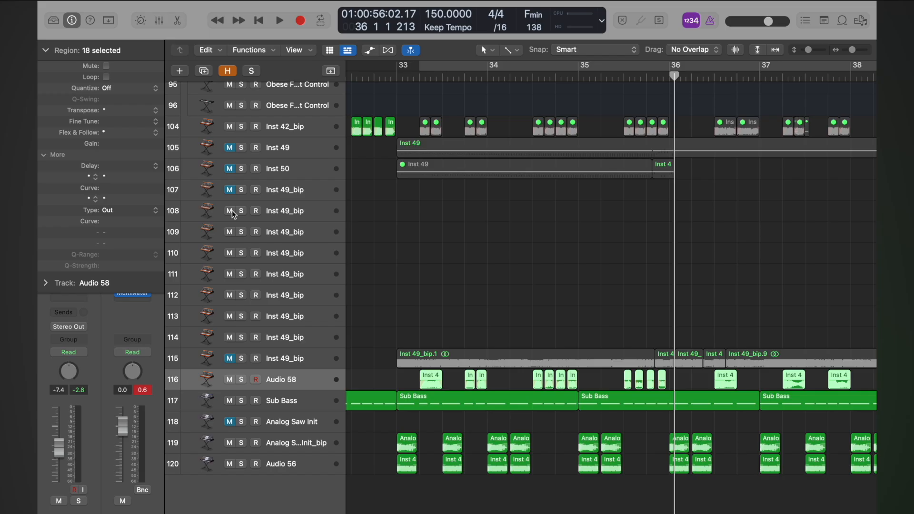
pyautogui.click(388, 51)
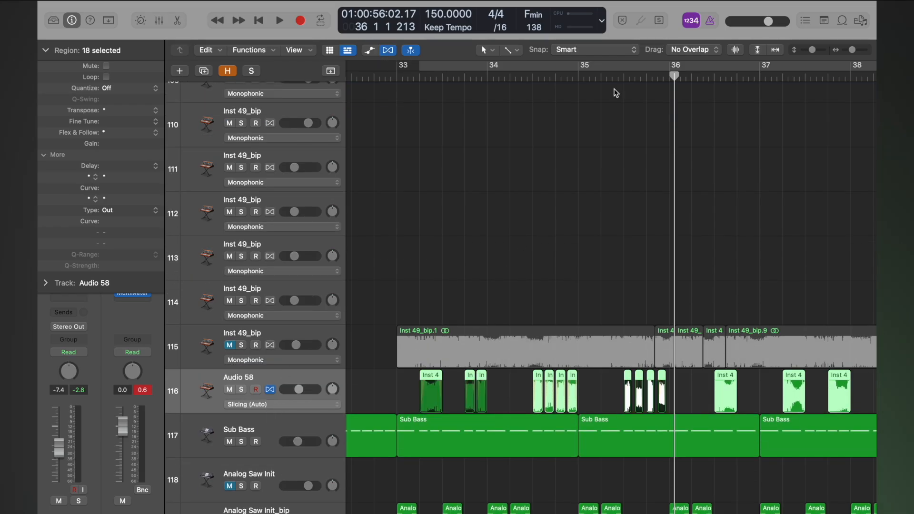
pyautogui.click(616, 69)
pyautogui.press('space')
pyautogui.press('space')
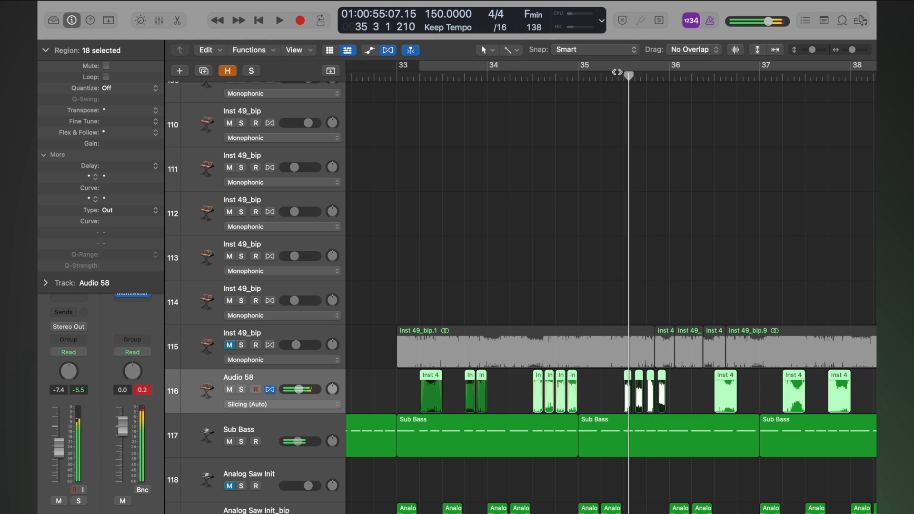
# Step: Lengthen the ends of the four Audio 58 regions from 35 3 slightly and play them from just before 35 3
pyautogui.scroll(5, 618, 260)
pyautogui.hscroll(10, 618, 260)
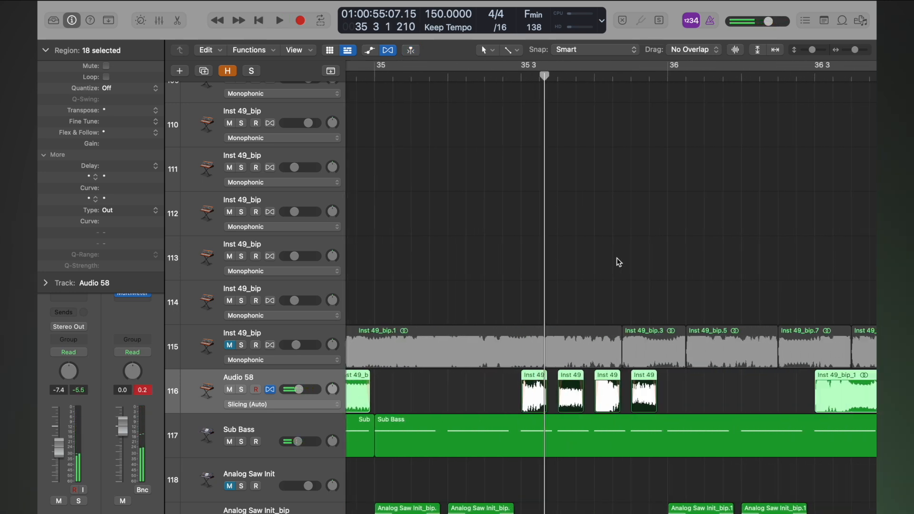
pyautogui.scroll(3, 618, 260)
pyautogui.scroll(3, 618, 260)
pyautogui.hscroll(-5, 618, 259)
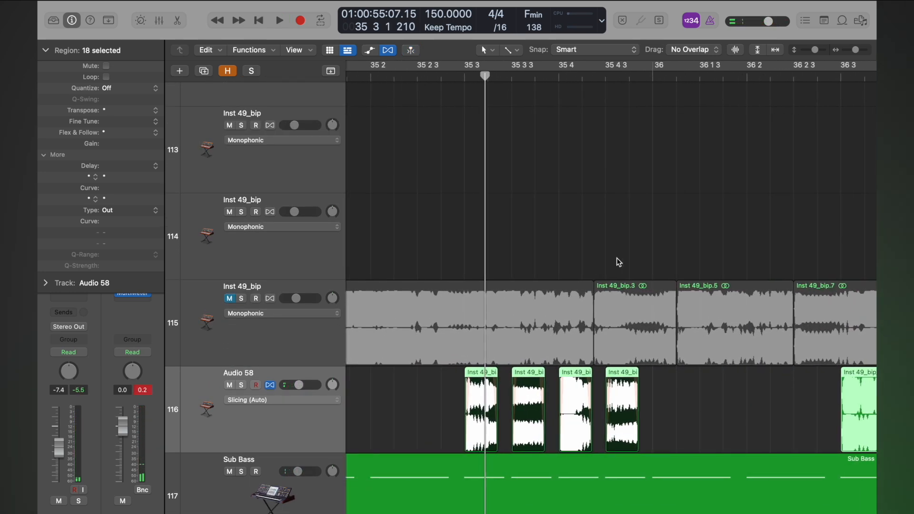
pyautogui.scroll(-5, 618, 260)
pyautogui.moveTo(708, 239); pyautogui.dragTo(534, 281)
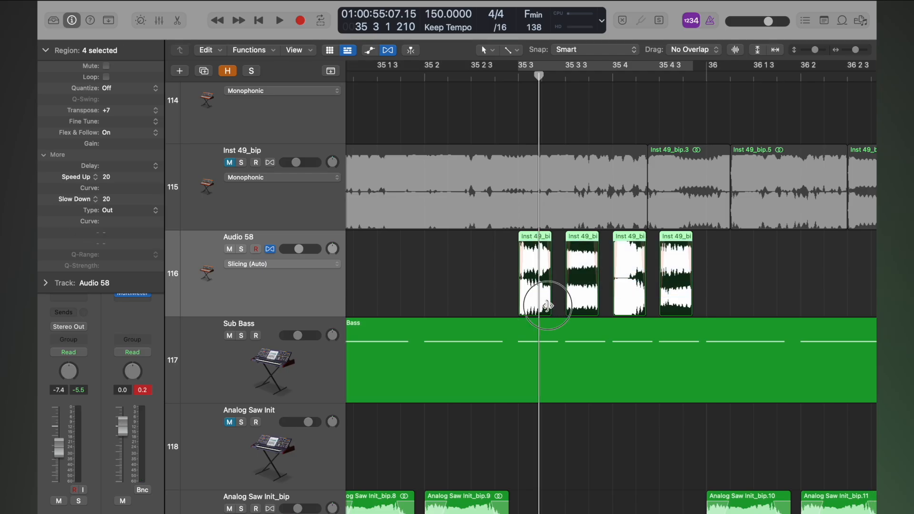
pyautogui.moveTo(548, 305); pyautogui.dragTo(554, 305)
pyautogui.click(514, 80)
pyautogui.press('space')
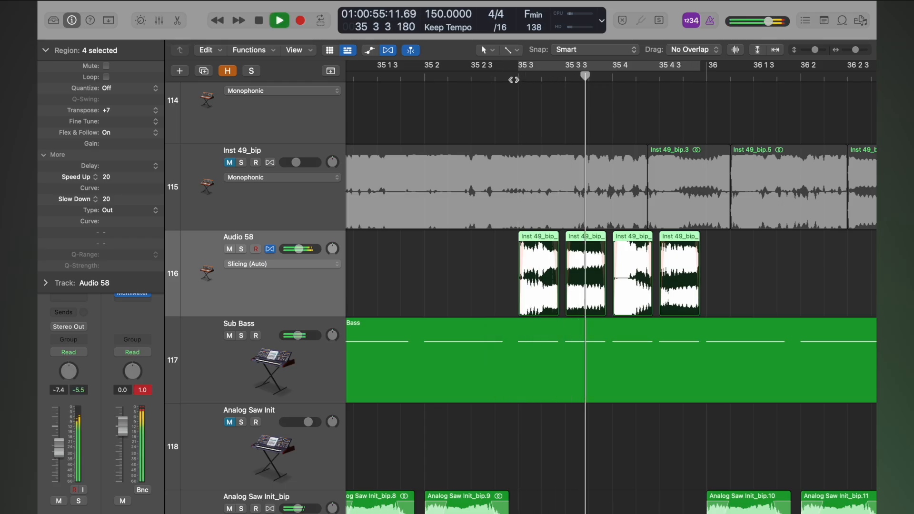
pyautogui.press('space')
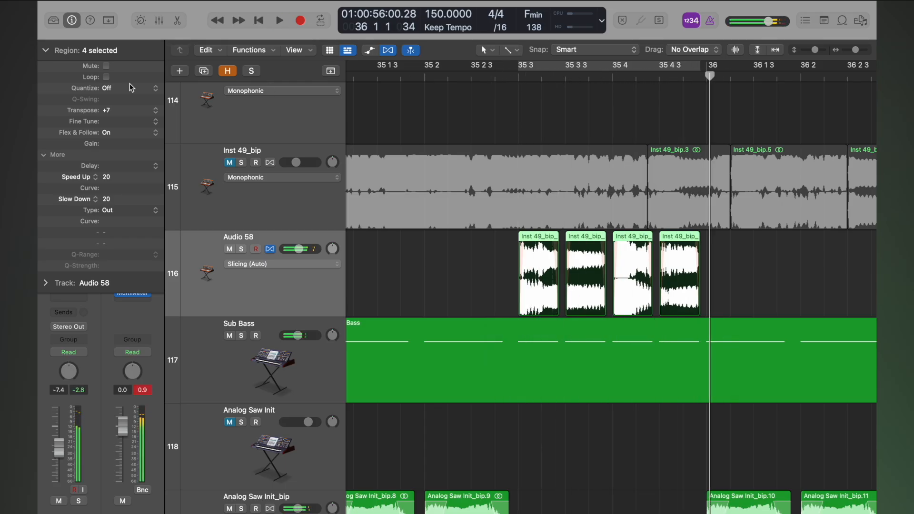
# Step: Try the four regions at a transposition of +13, set it back to +7, and play from just before 35 3 to compare
pyautogui.press('space')
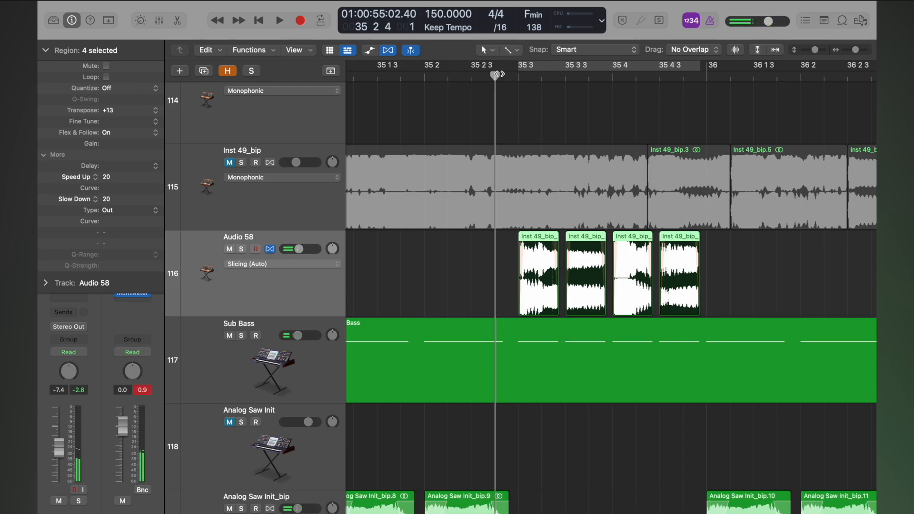
pyautogui.press('space')
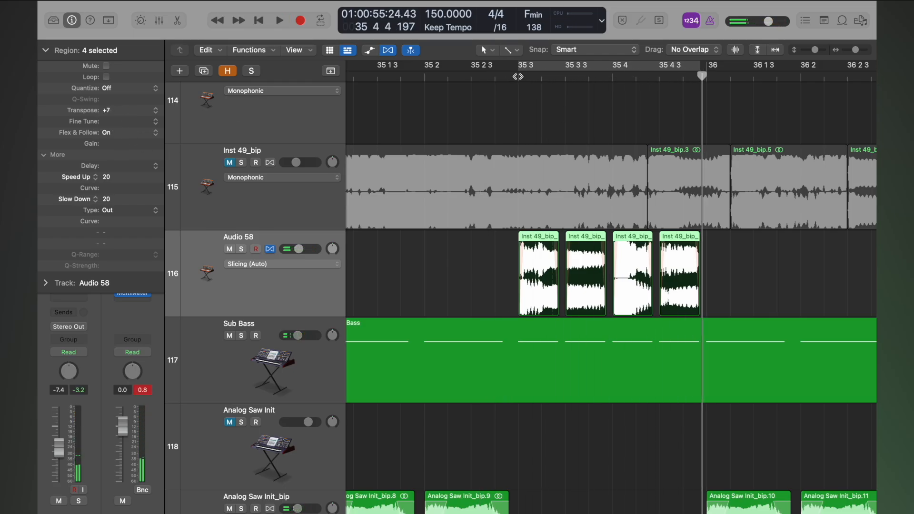
pyautogui.click(514, 75)
pyautogui.press('space')
pyautogui.press('space')
# Step: Play the arrangement from just before 34 3 to hear the lengthened regions in the full mix
pyautogui.scroll(-7, 557, 154)
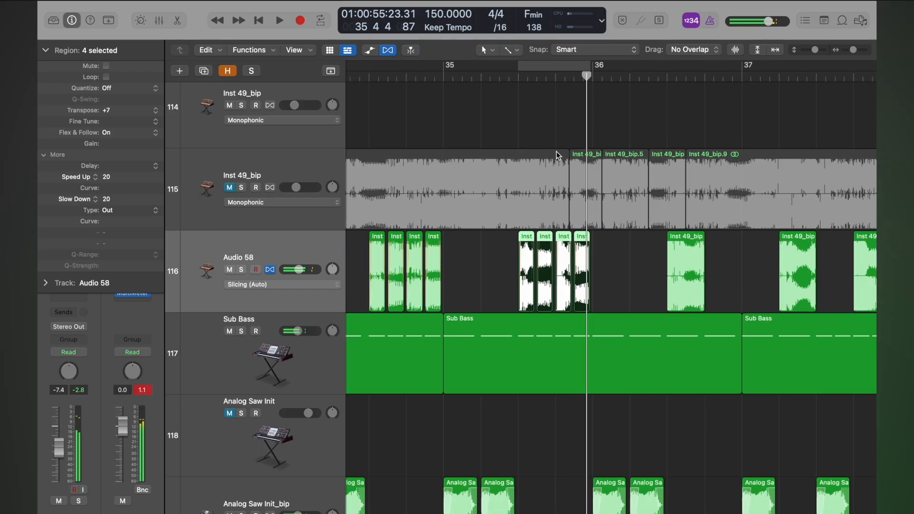
pyautogui.scroll(-4, 556, 151)
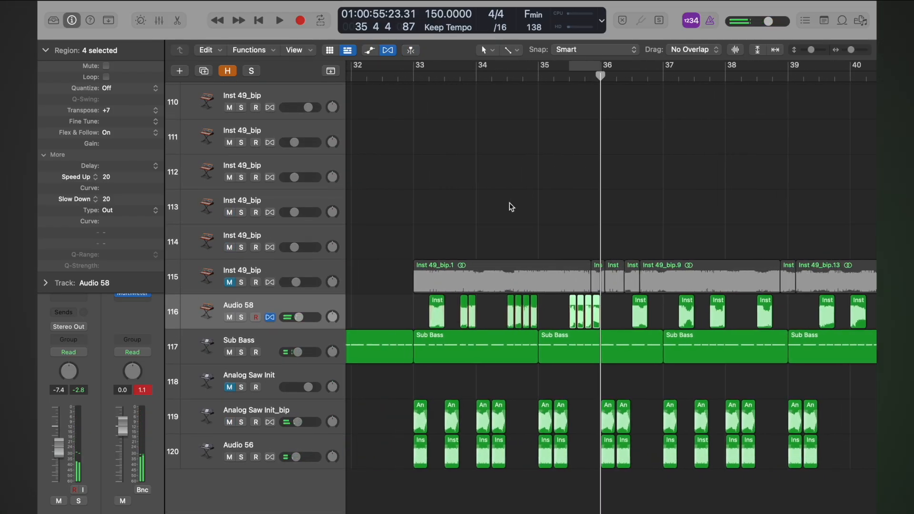
pyautogui.click(504, 76)
pyautogui.press('space')
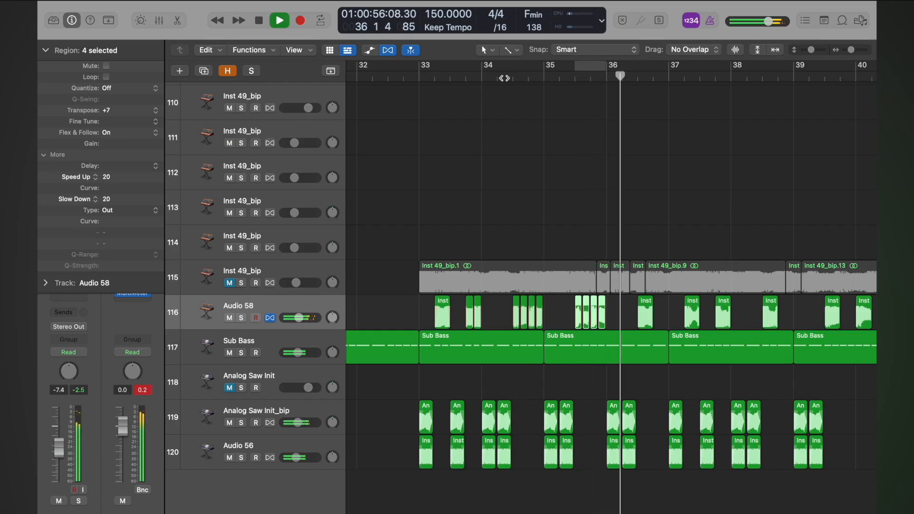
pyautogui.press('space')
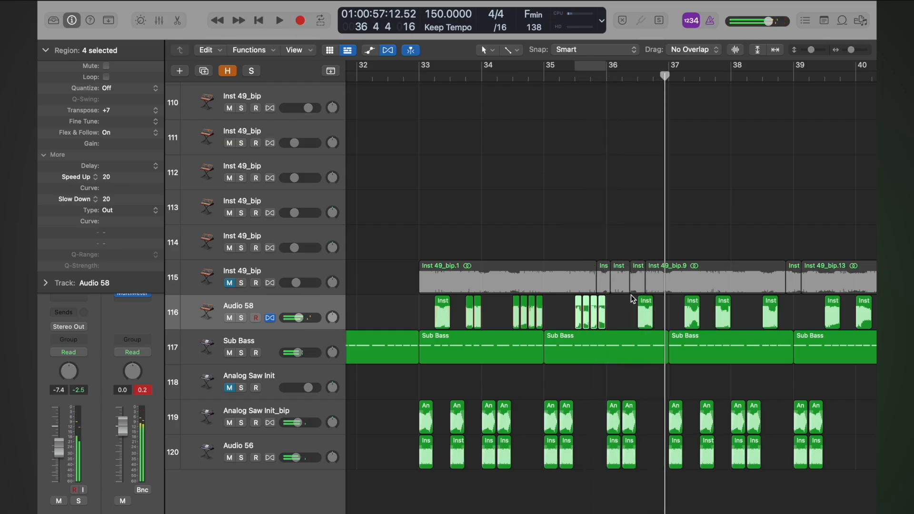
# Step: Solo the Audio 58 track and audition the spare region at bar 42
pyautogui.hscroll(5, 632, 299)
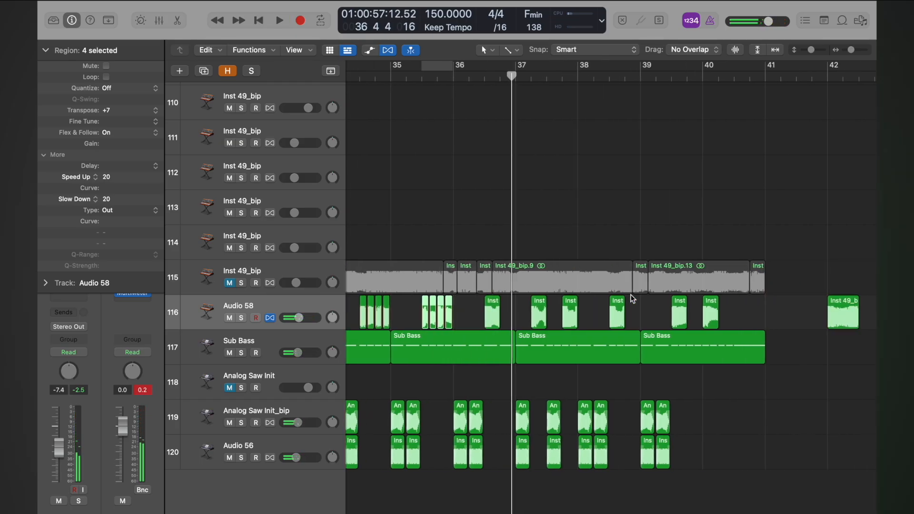
pyautogui.click(824, 77)
pyautogui.press('space')
pyautogui.press('s')
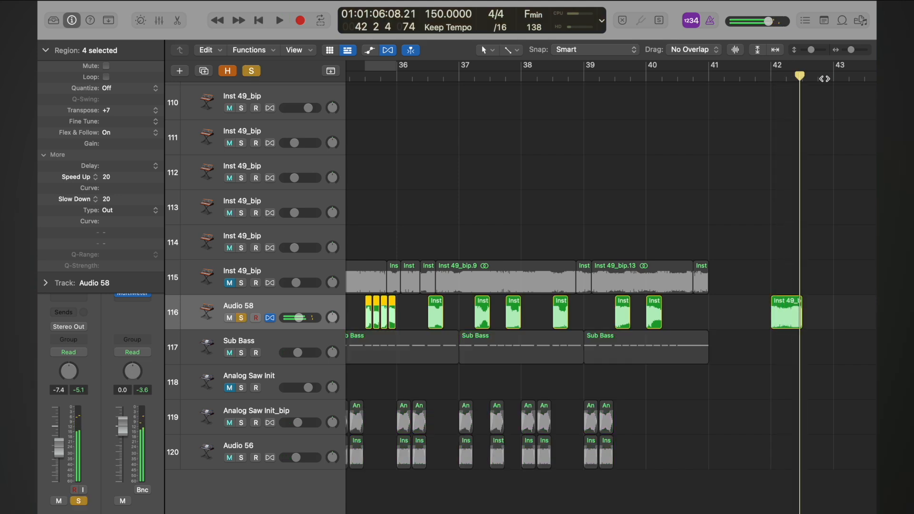
pyautogui.click(768, 77)
pyautogui.press('space')
pyautogui.press('space')
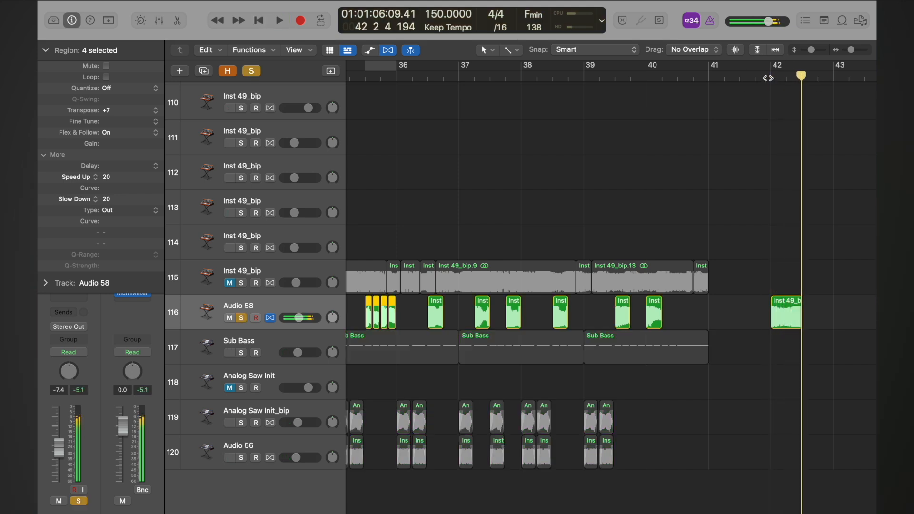
# Step: Put the half-bar region from bar 42 in place of the short one at 36 3 on Audio 58 and fade both its ends
pyautogui.hscroll(-1, 796, 241)
pyautogui.hscroll(-3, 796, 243)
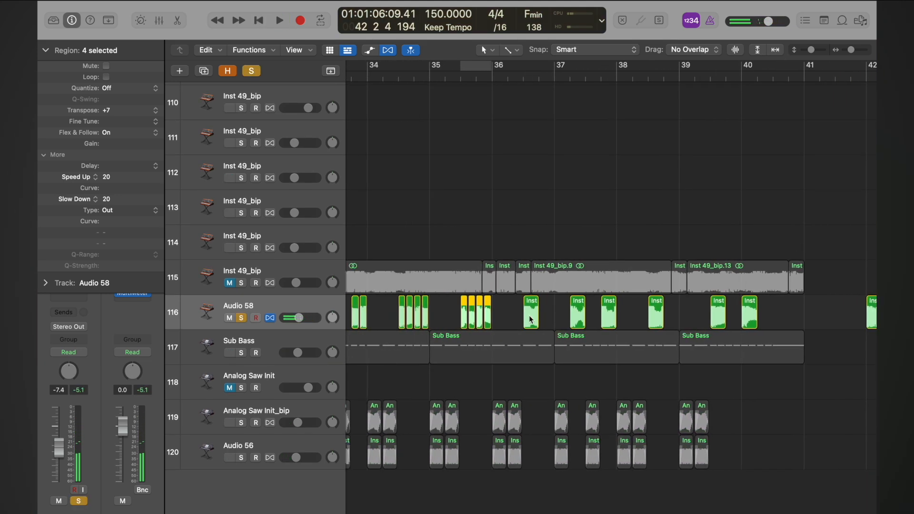
pyautogui.moveTo(531, 320)
pyautogui.mouseDown()
pyautogui.moveTo(849, 318)
pyautogui.moveTo(506, 306)
pyautogui.moveTo(521, 319)
pyautogui.mouseUp()
pyautogui.press('super+Right')
pyautogui.press('super+Right')
pyautogui.press('super+Right')
pyautogui.press('super+Right')
pyautogui.click(586, 320)
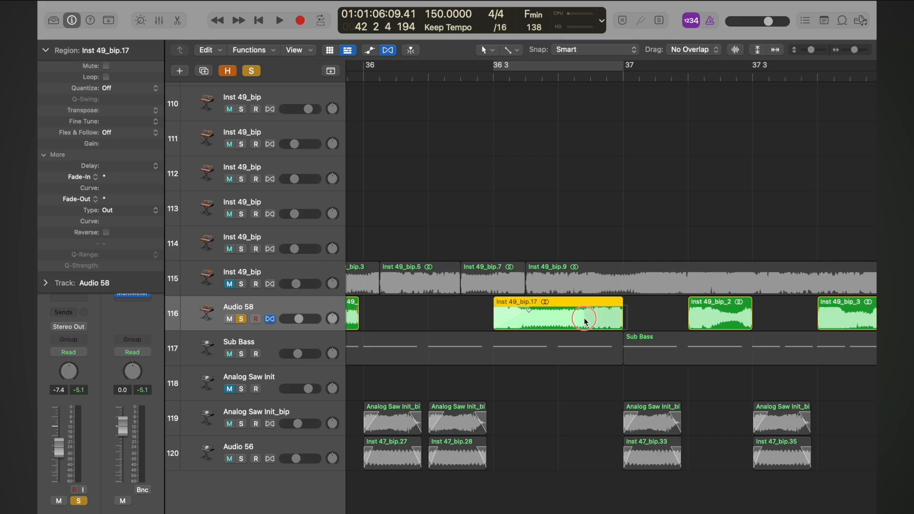
# Step: Change the 36 3 region's fades to Speed Up 222 and Slow Down 241, and play it
pyautogui.rightClick(607, 318)
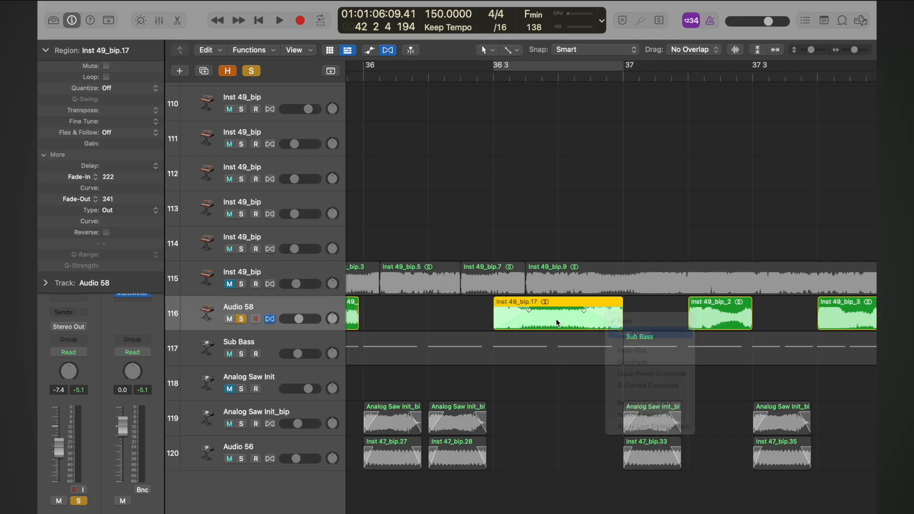
pyautogui.rightClick(513, 316)
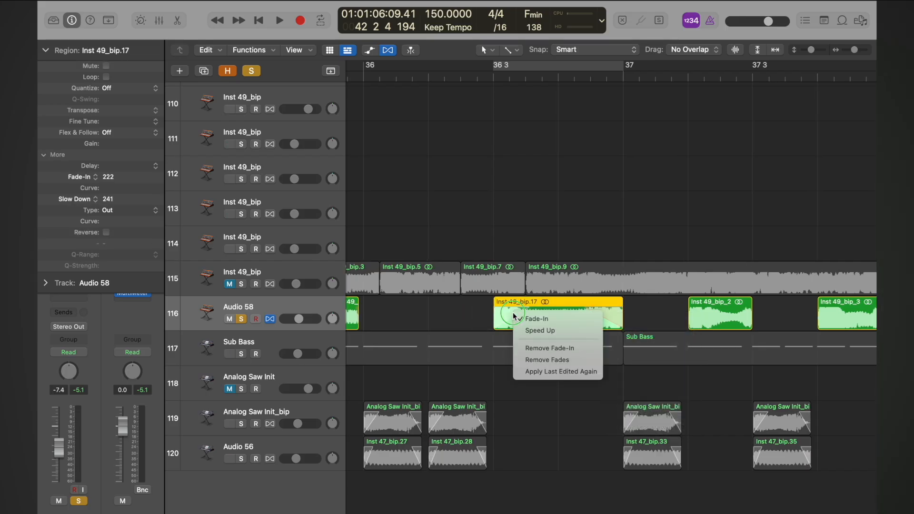
pyautogui.click(536, 332)
pyautogui.click(489, 79)
pyautogui.press('space')
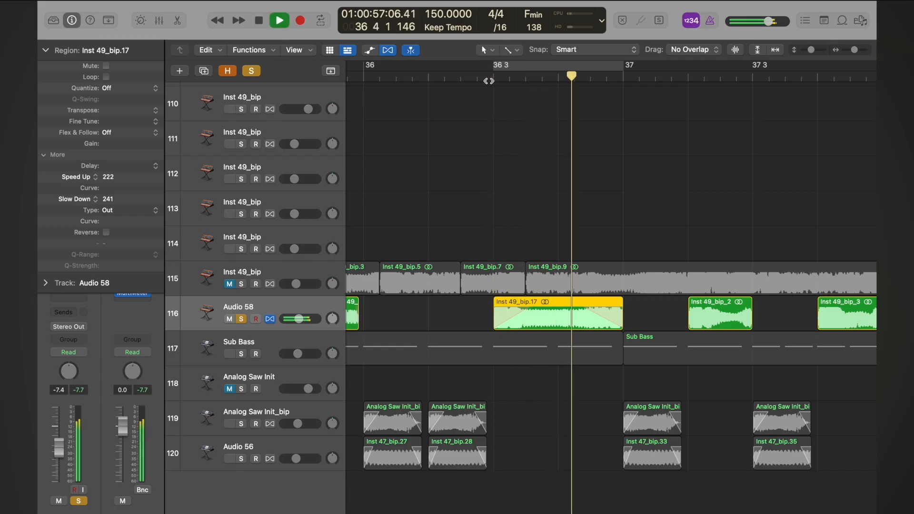
# Step: Curve the 36 3 region's speed-up to -49 and its slow-down to -46, and audition it from just before 36 3
pyautogui.click(489, 79)
pyautogui.press('space')
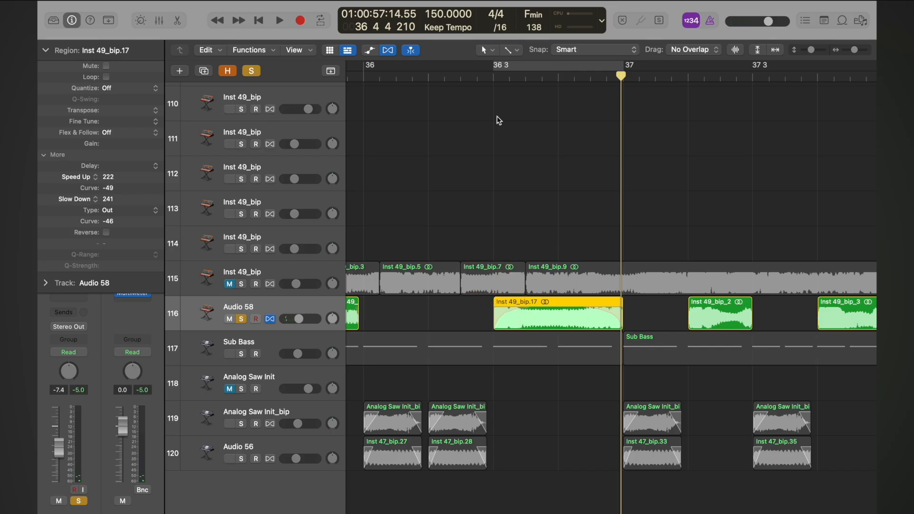
pyautogui.click(491, 78)
pyautogui.press('space')
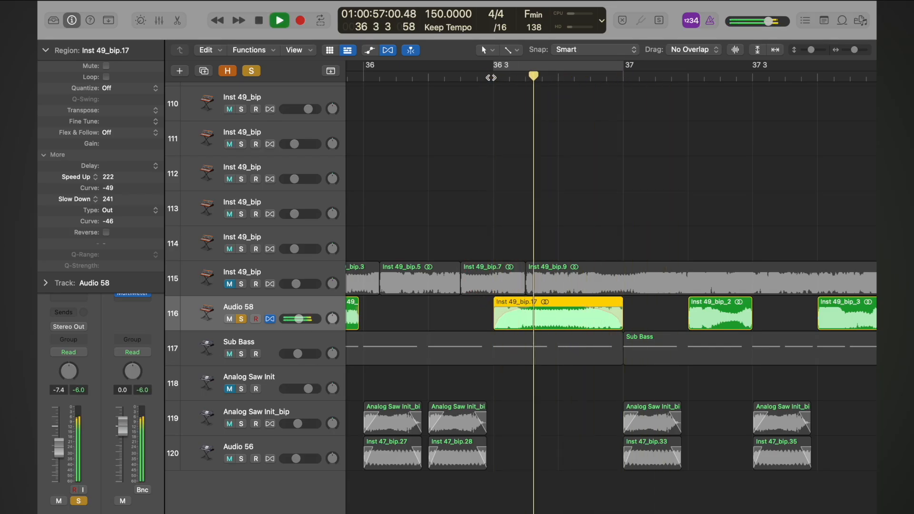
pyautogui.press('space')
# Step: Turn off all soloing and play from bar 33 through the 36 3 region in the full mix
pyautogui.scroll(-8, 491, 78)
pyautogui.hscroll(-4, 491, 77)
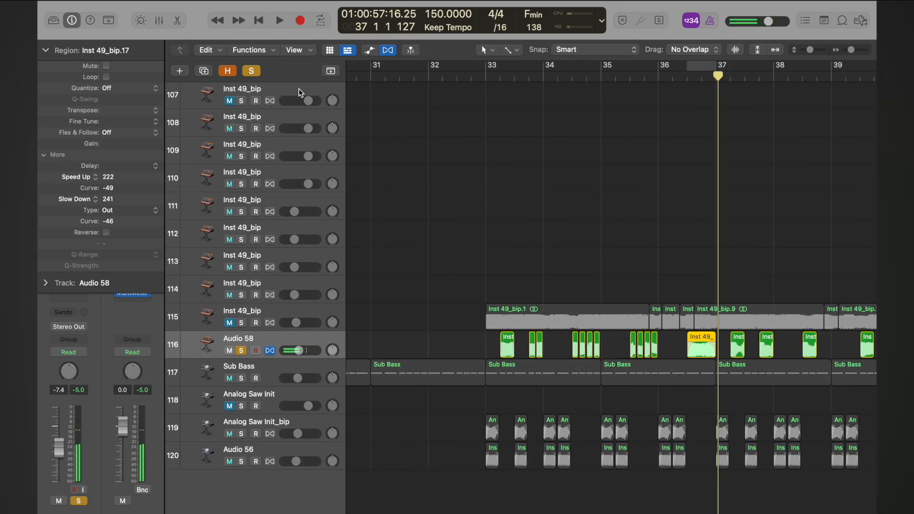
pyautogui.click(260, 71)
pyautogui.click(486, 74)
pyautogui.press('space')
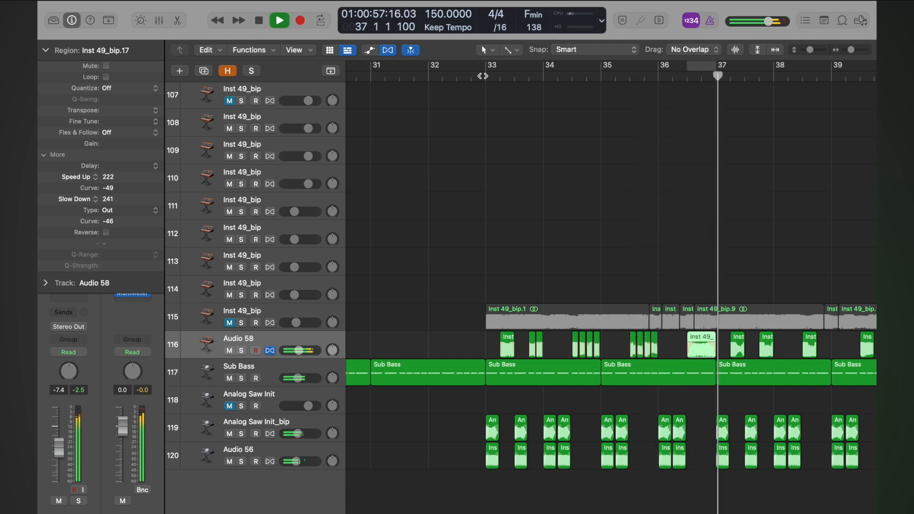
pyautogui.press('space')
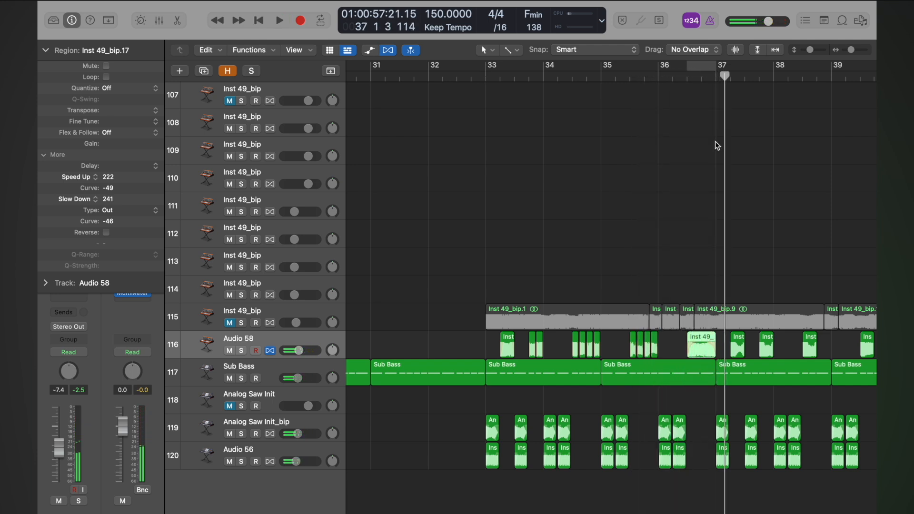
# Step: Replay the mix from 36 3 and again from just before bar 33
pyautogui.press('space')
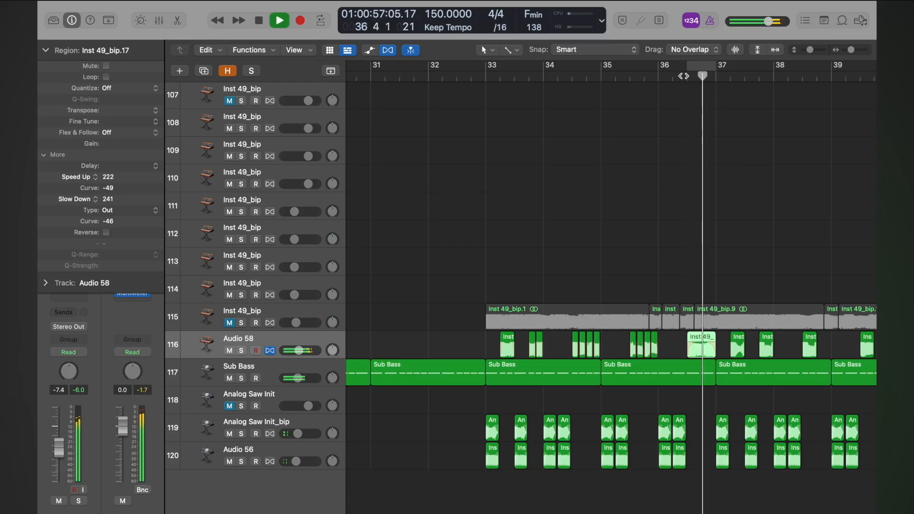
pyautogui.click(686, 77)
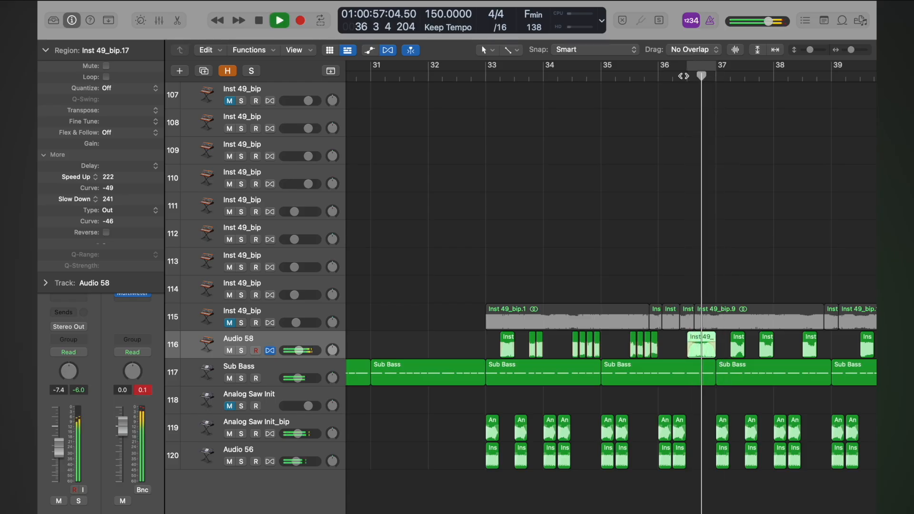
pyautogui.click(479, 76)
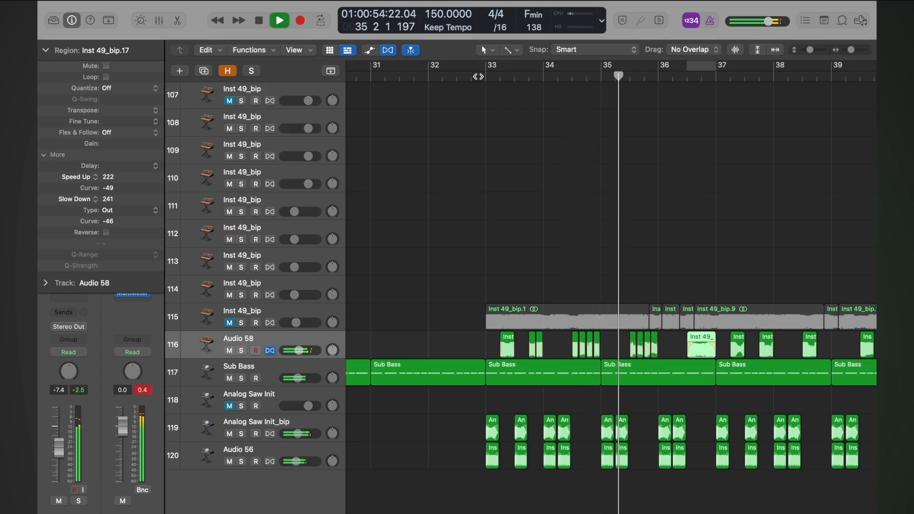
# Step: Select the four Audio 58 regions from 35 3, transpose them to +2, and play from just before 34 3
pyautogui.scroll(5, 574, 224)
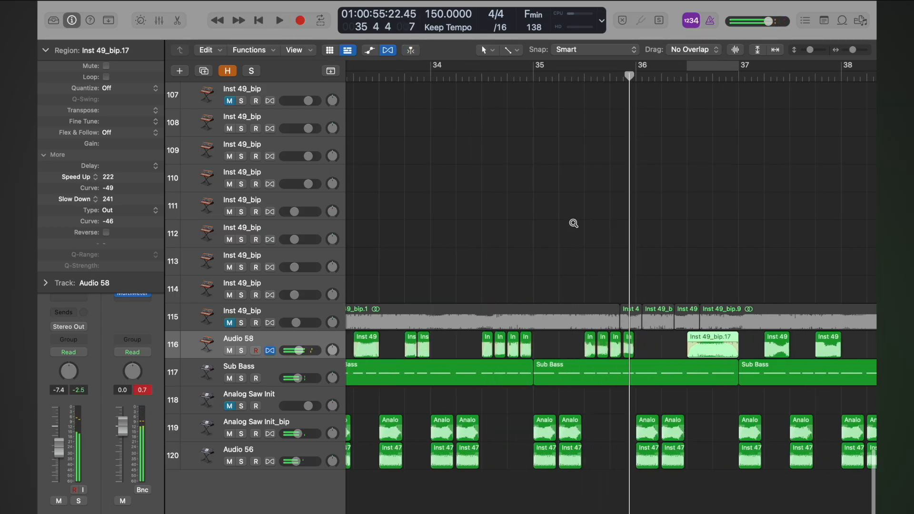
pyautogui.hscroll(-3, 573, 223)
pyautogui.moveTo(667, 346); pyautogui.dragTo(795, 341)
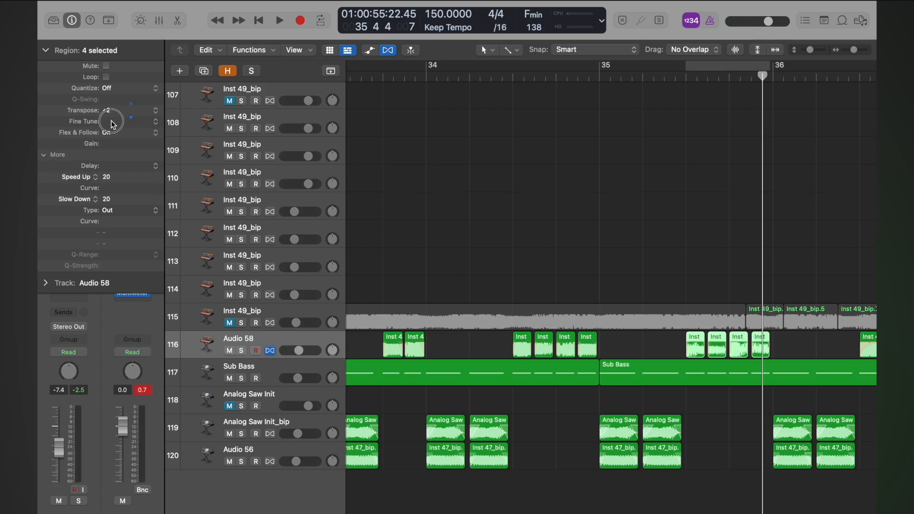
pyautogui.click(510, 75)
pyautogui.press('space')
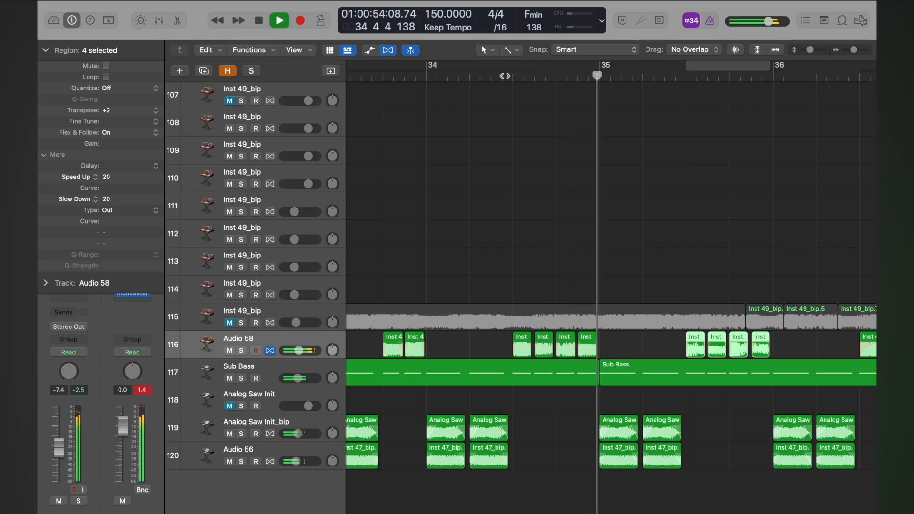
pyautogui.press('space')
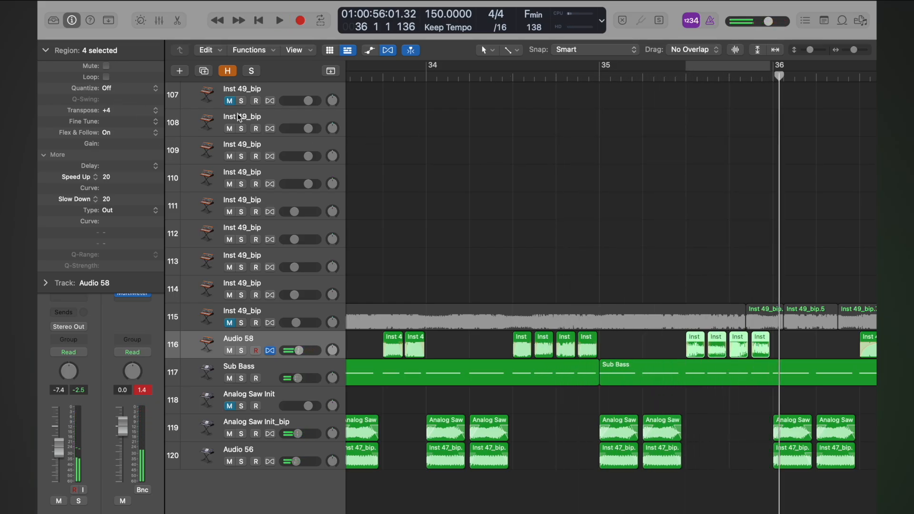
# Step: Set the transposition of the four regions from 35 3 to +4 and play from just before 34 3
pyautogui.click(510, 75)
pyautogui.press('space')
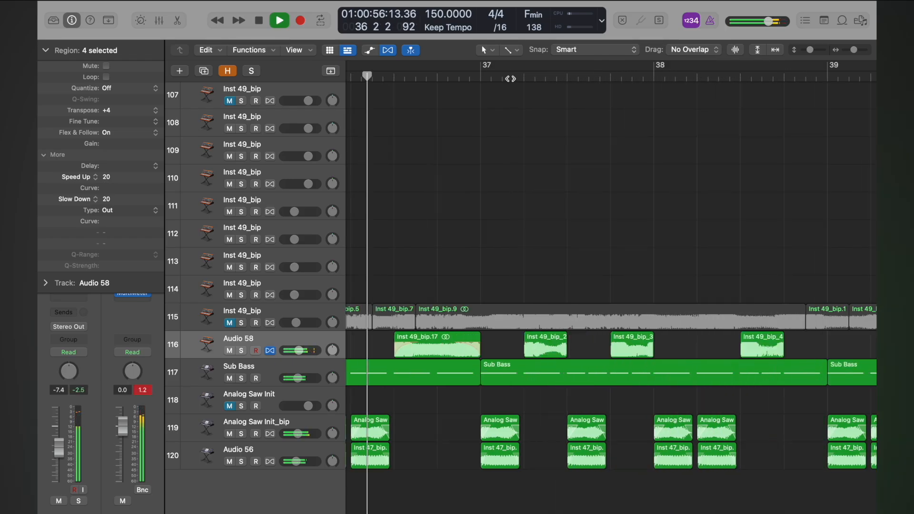
# Step: Resume playback from bar 37 in the full mix and stop around bar 38
pyautogui.press('space')
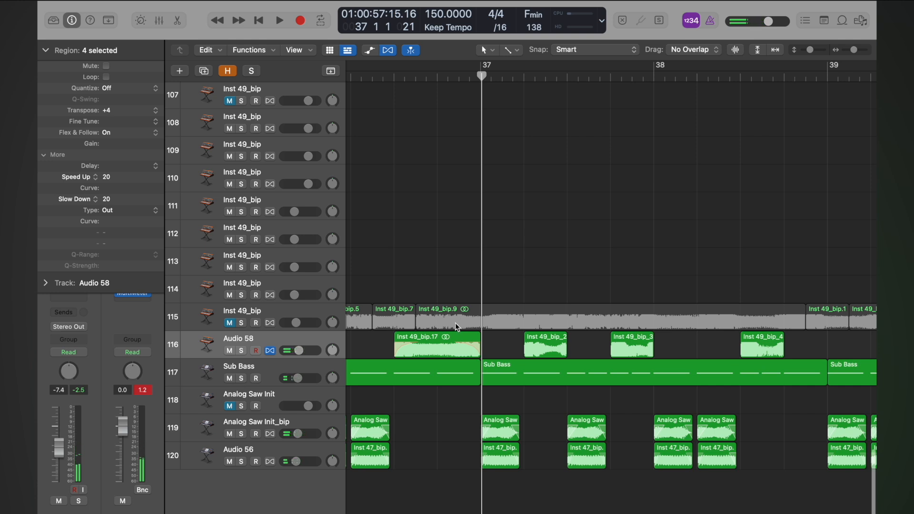
pyautogui.scroll(-5, 455, 322)
pyautogui.press('space')
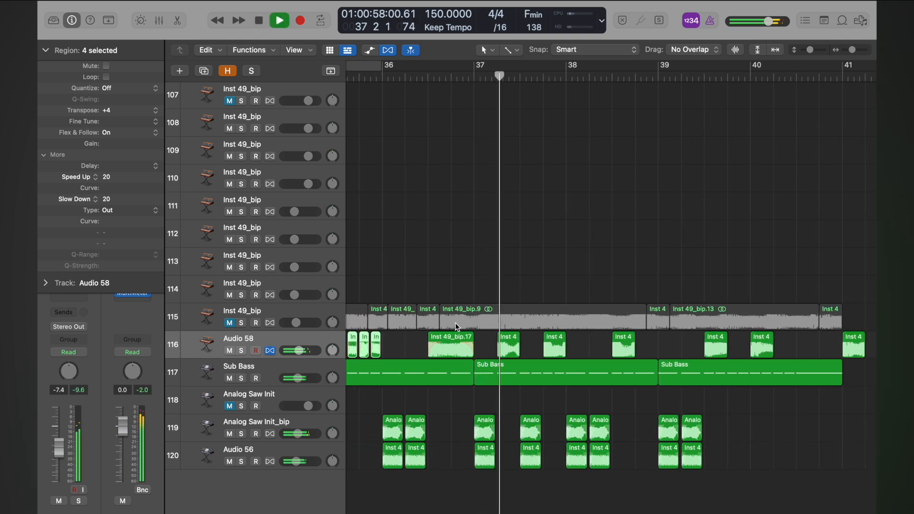
pyautogui.scroll(-5, 455, 323)
pyautogui.press('space')
pyautogui.hscroll(-8, 455, 323)
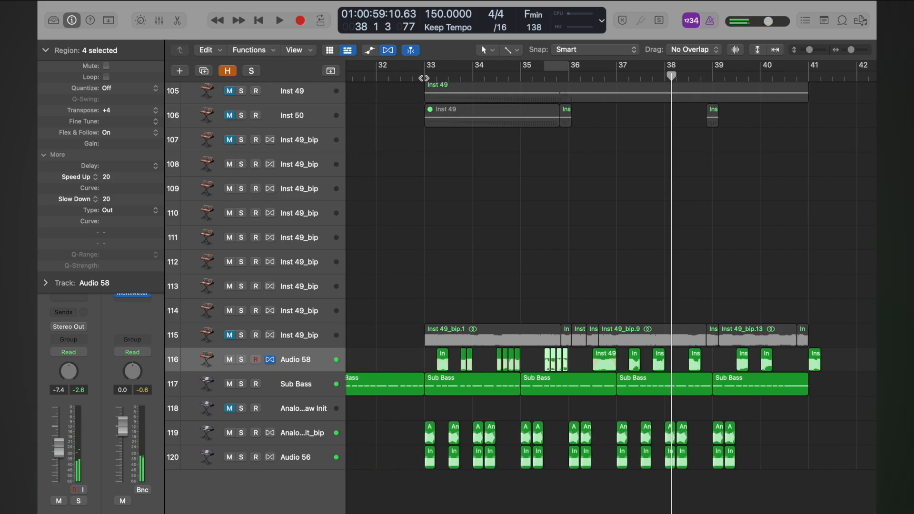
# Step: Play the full mix from bar 33 through to bar 39
pyautogui.click(424, 78)
pyautogui.press('space')
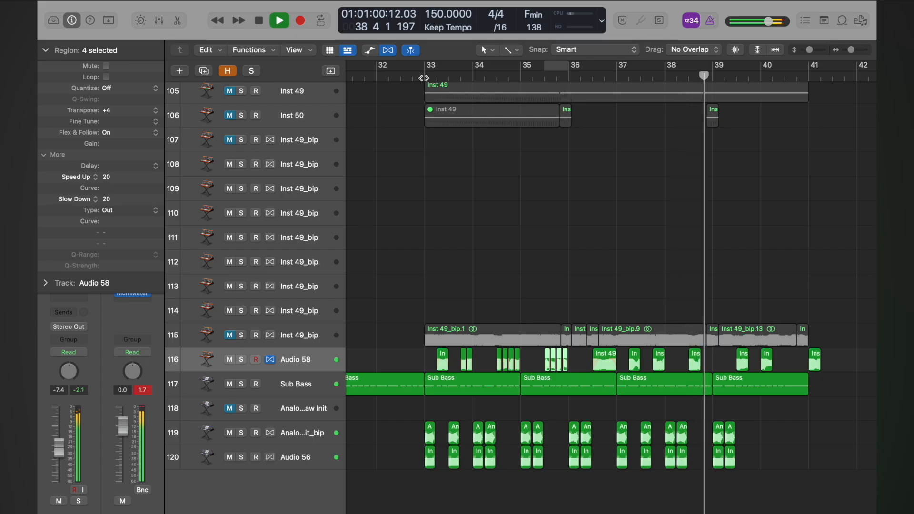
pyautogui.press('space')
# Step: Solo the Audio 58 track and play its region at 38 3
pyautogui.scroll(5, 630, 290)
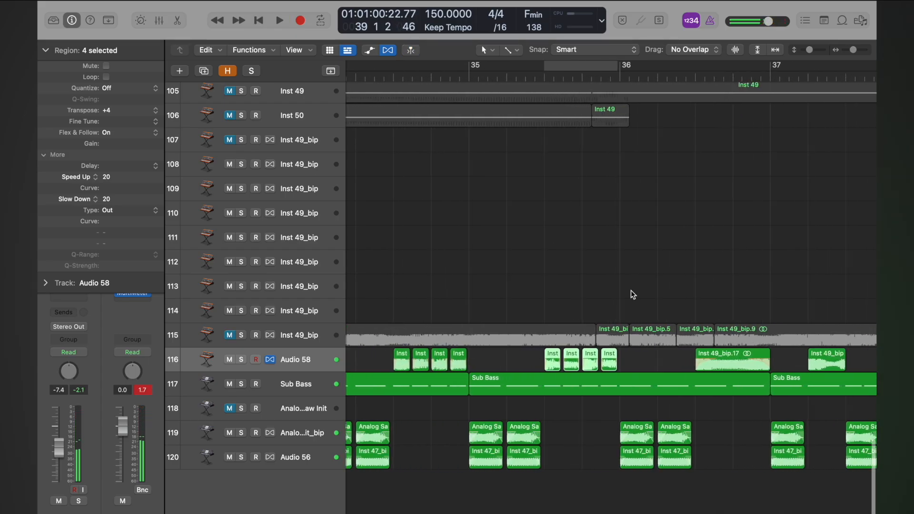
pyautogui.hscroll(5, 631, 291)
pyautogui.scroll(-3, 630, 290)
pyautogui.click(241, 359)
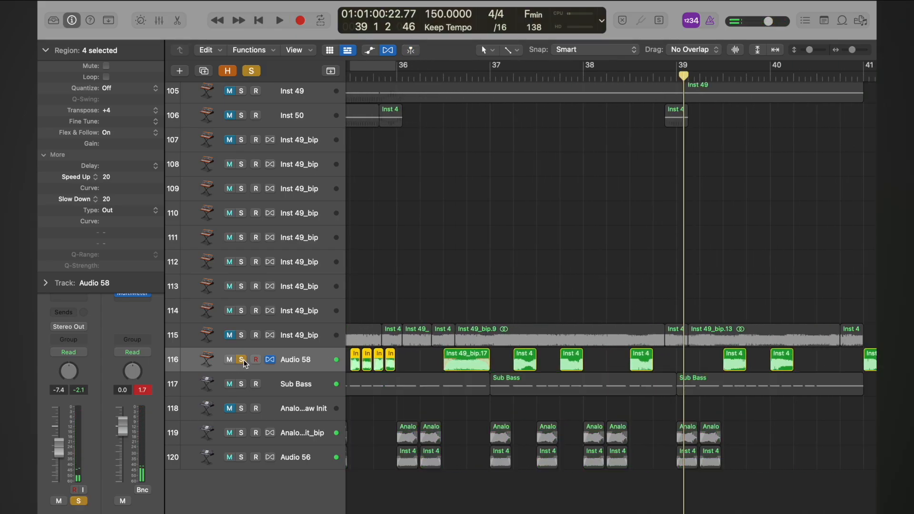
pyautogui.click(629, 76)
pyautogui.press('space')
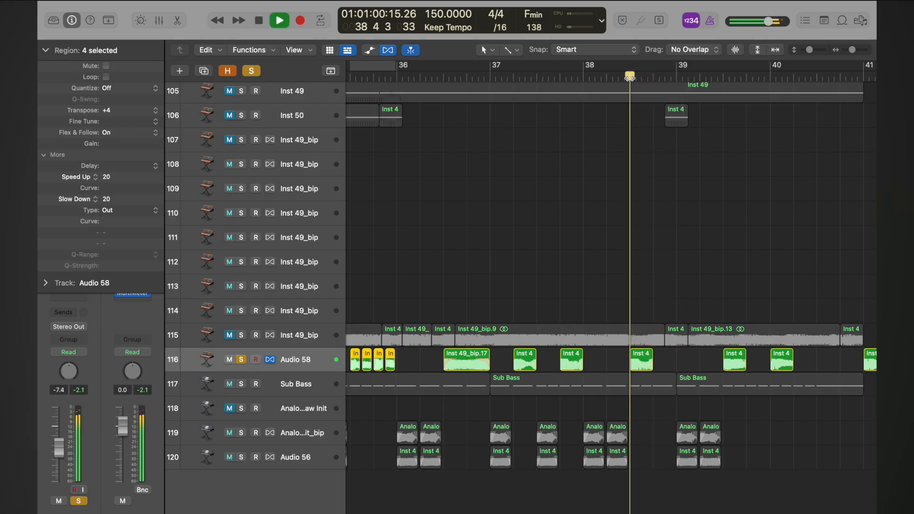
pyautogui.press('space')
# Step: Shorten the Audio 58 region at 38 3 to end just before 38 4 and duplicate it at 38 4
pyautogui.keyDown('ctrl'); pyautogui.keyDown('alt'); pyautogui.click(708, 315); pyautogui.keyUp('alt'); pyautogui.keyUp('ctrl')
pyautogui.hscroll(8, 706, 314)
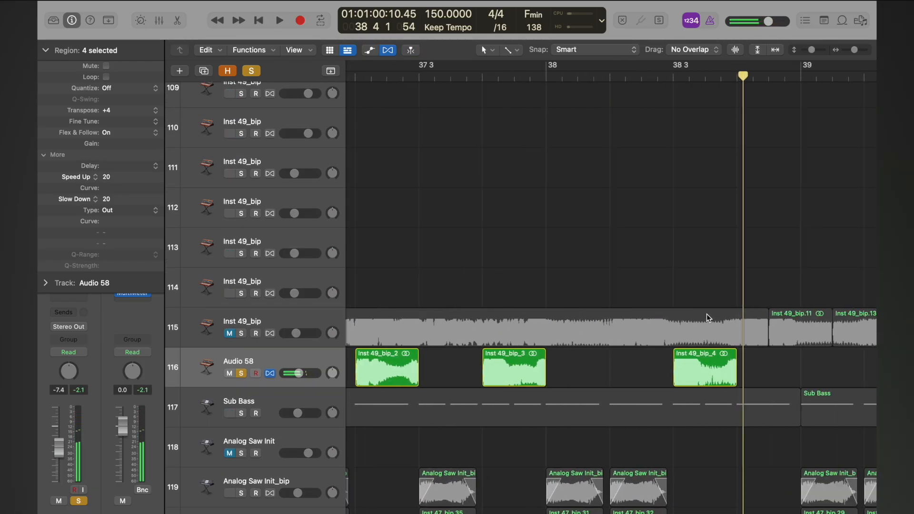
pyautogui.press('super+Right')
pyautogui.press('super+Right')
pyautogui.press('super+Down')
pyautogui.press('super+Down')
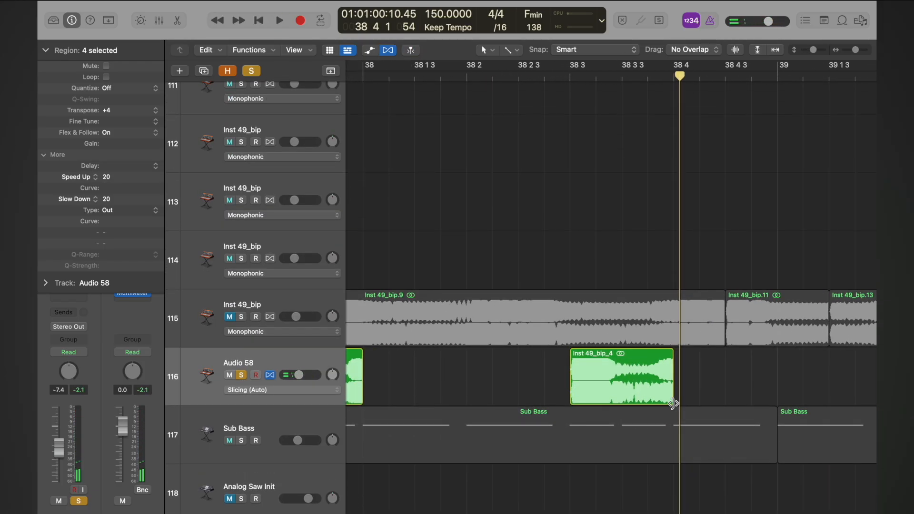
pyautogui.moveTo(673, 404); pyautogui.dragTo(730, 390)
# Step: Give the two regions at 38 3 and 38 4 a fade-in and fade-out of 20, and play from just before 38 3
pyautogui.keyDown('shift'); pyautogui.click(600, 386); pyautogui.keyUp('shift')
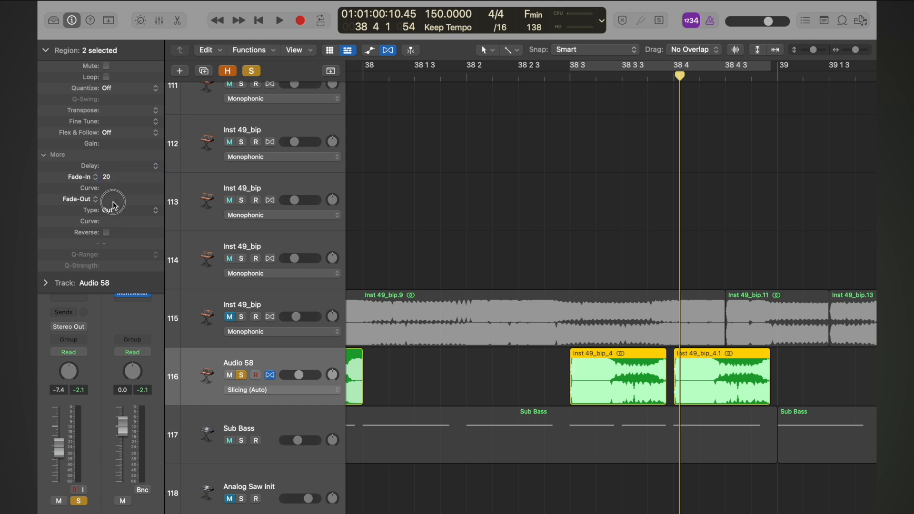
pyautogui.click(566, 80)
pyautogui.press('space')
pyautogui.press('space')
pyautogui.scroll(-5, 566, 79)
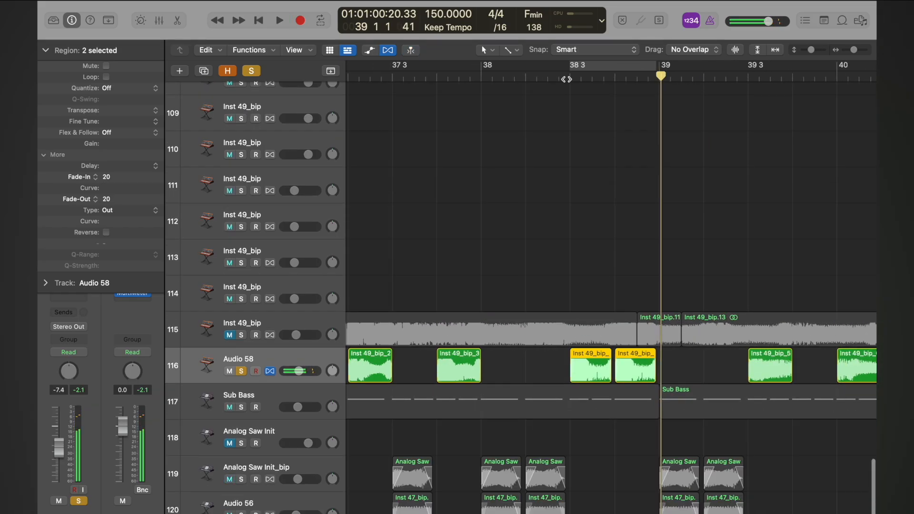
# Step: Turn off soloing and play the full mix from bar 33 into bar 40
pyautogui.scroll(-5, 566, 79)
pyautogui.hscroll(-5, 512, 89)
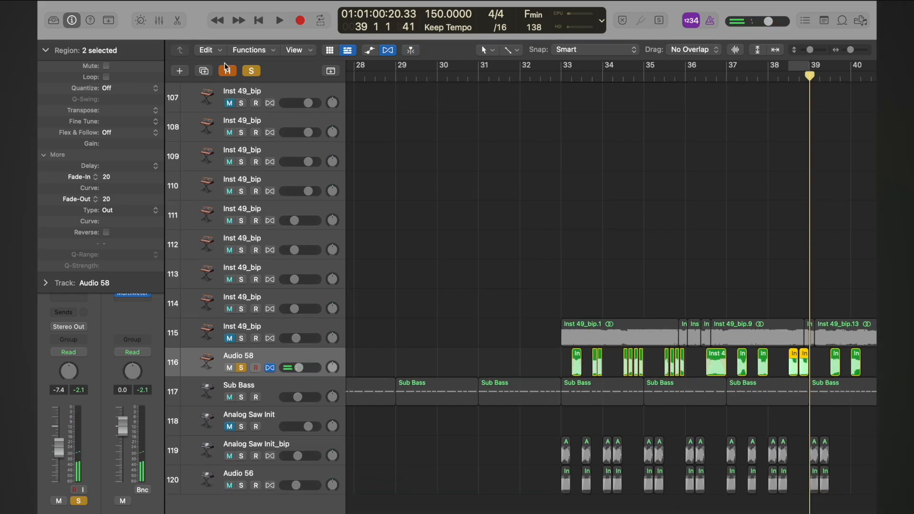
pyautogui.click(254, 71)
pyautogui.click(562, 76)
pyautogui.press('space')
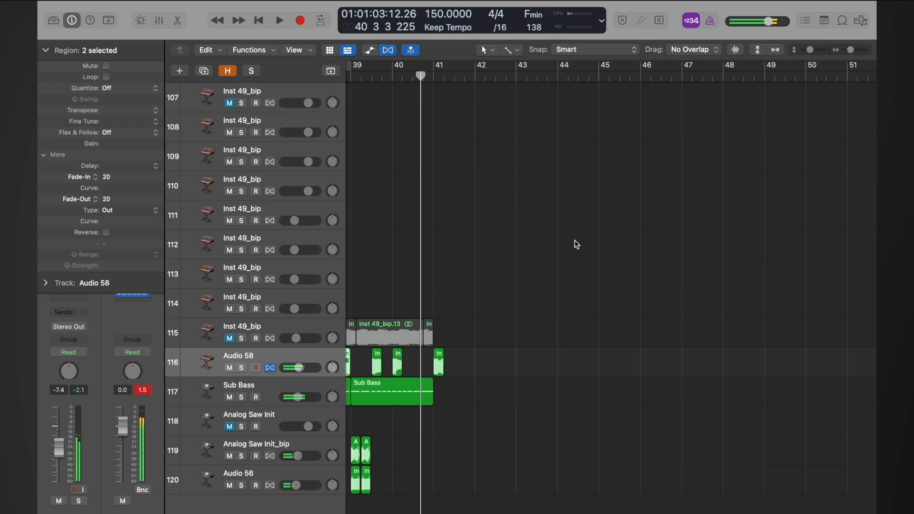
# Step: Replay the full mix from around bar 33 until just past 38 2
pyautogui.hscroll(-10, 573, 438)
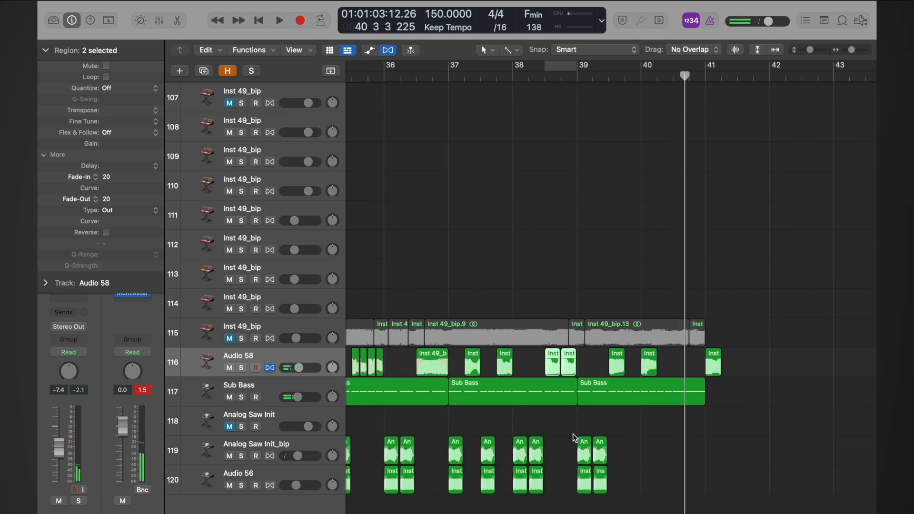
pyautogui.click(566, 76)
pyautogui.hscroll(-8, 563, 77)
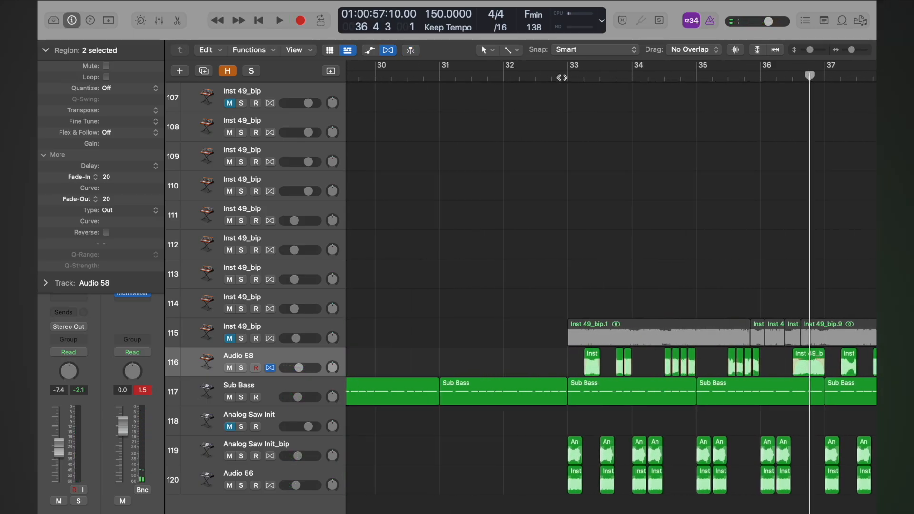
pyautogui.click(580, 74)
pyautogui.press('space')
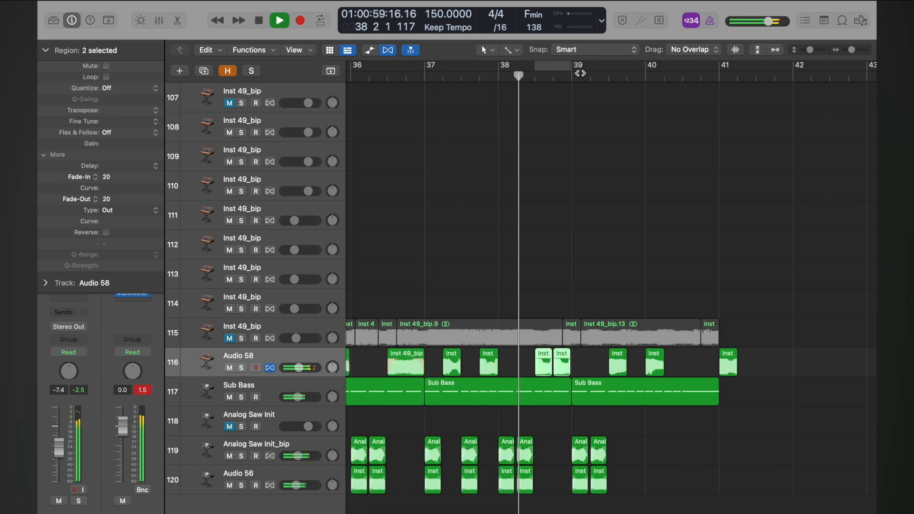
pyautogui.press('space')
# Step: Try transposing the Audio 58 region at 37 2 to +5 and play from around bar 37
pyautogui.hscroll(-3, 580, 73)
pyautogui.click(518, 354)
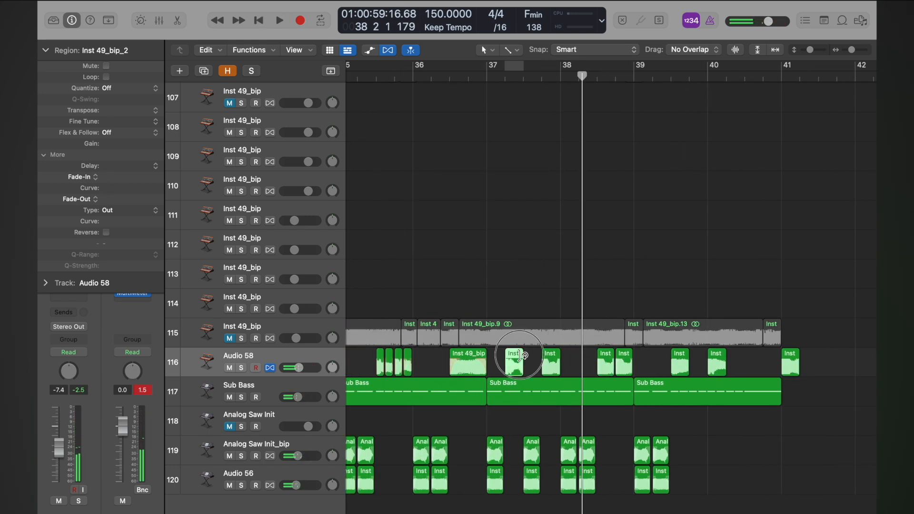
pyautogui.moveTo(113, 113); pyautogui.dragTo(119, 99)
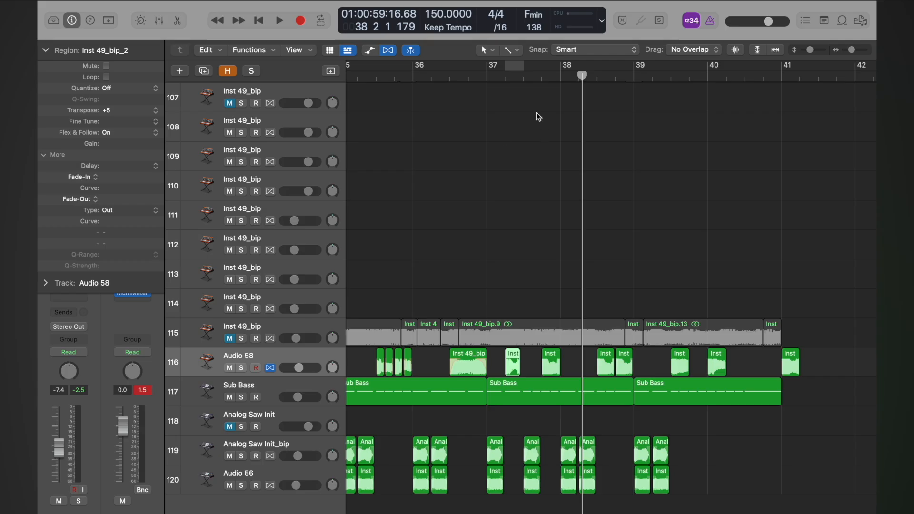
pyautogui.click(507, 76)
pyautogui.press('space')
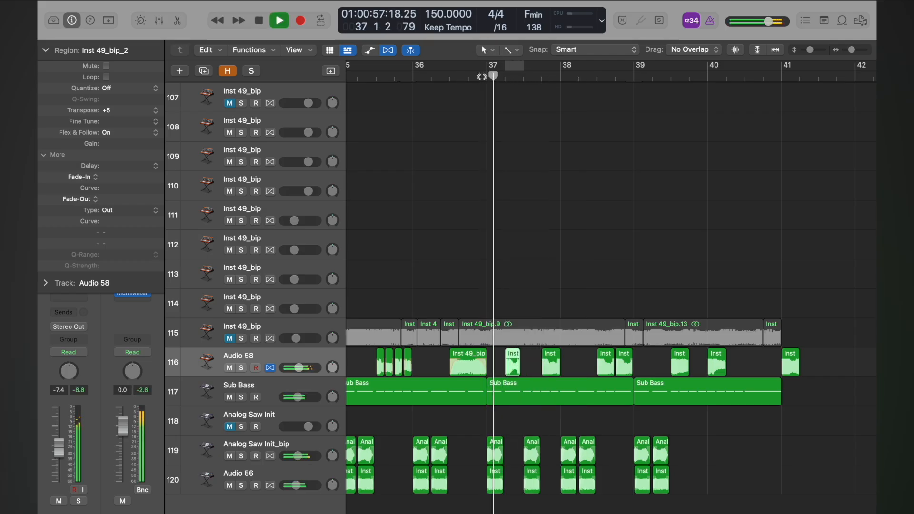
pyautogui.press('space')
# Step: Clear the transposition of the shortened region at 37 2 and give it a fade-in of 37 and a fade-out of 29
pyautogui.hscroll(-5, 482, 76)
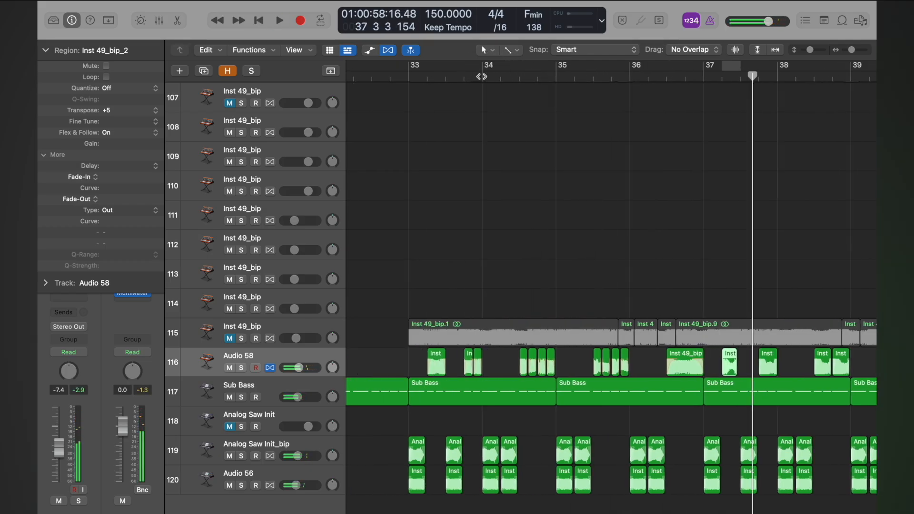
pyautogui.hscroll(5, 482, 76)
pyautogui.scroll(5, 484, 225)
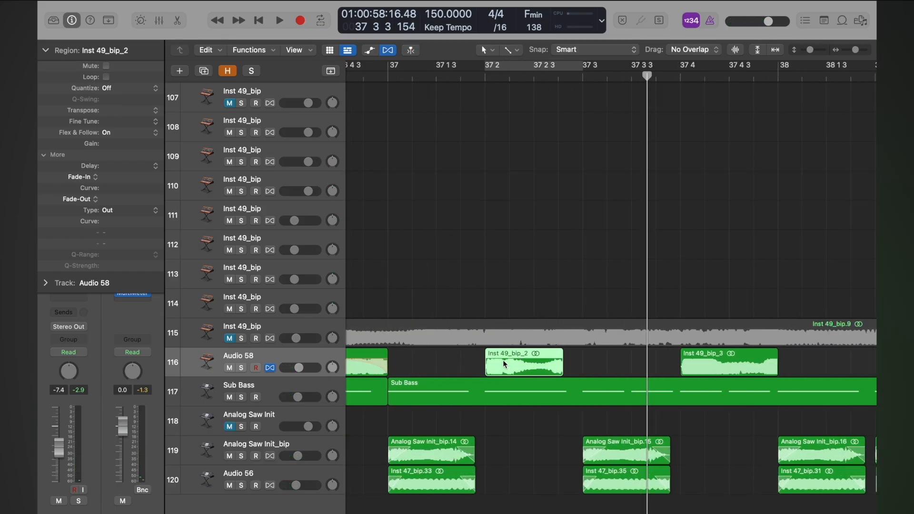
pyautogui.click(485, 368)
pyautogui.click(581, 363)
pyautogui.click(556, 369)
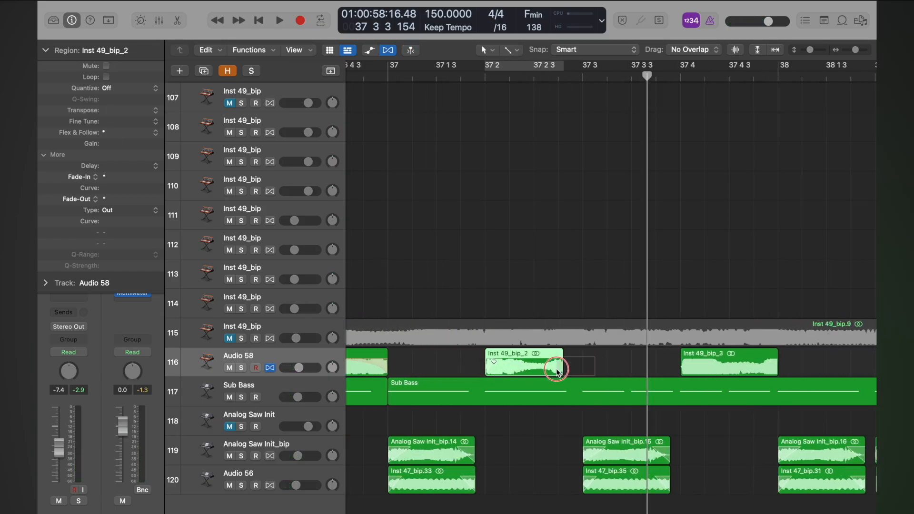
# Step: Play from 37 2 and replay the passage from bar 37
pyautogui.doubleClick(486, 82)
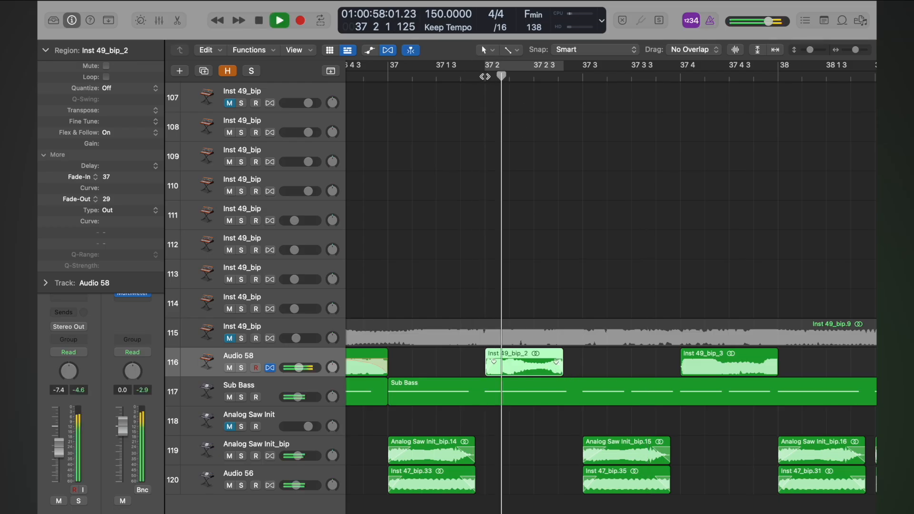
pyautogui.click(464, 74)
pyautogui.press('super+Left')
pyautogui.press('super+Left')
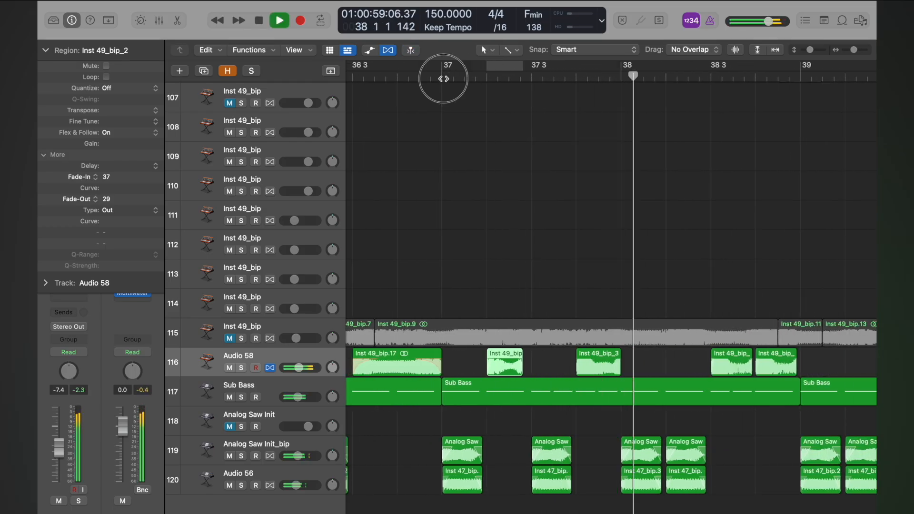
pyautogui.click(444, 78)
pyautogui.press('space')
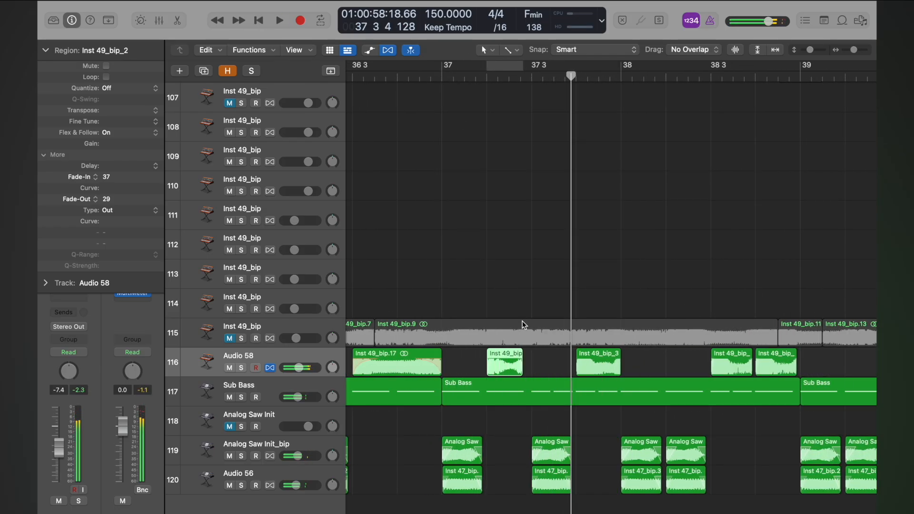
# Step: Lengthen the Audio 58 region at 37 2 to end just before 37 3 and play from 37 2
pyautogui.moveTo(524, 374); pyautogui.dragTo(506, 365)
pyautogui.press('super+Right')
pyautogui.press('super+Right')
pyautogui.press('super+Left')
pyautogui.scroll(-3, 506, 370)
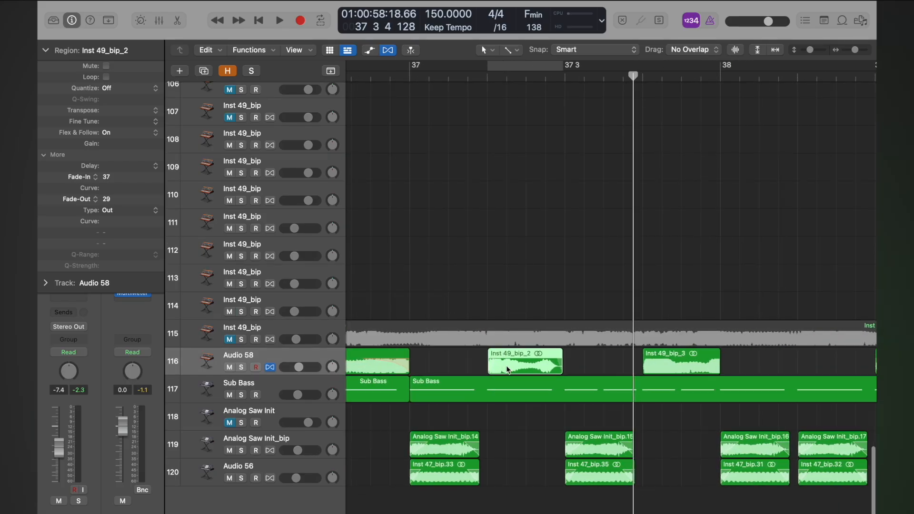
pyautogui.click(486, 79)
pyautogui.press('space')
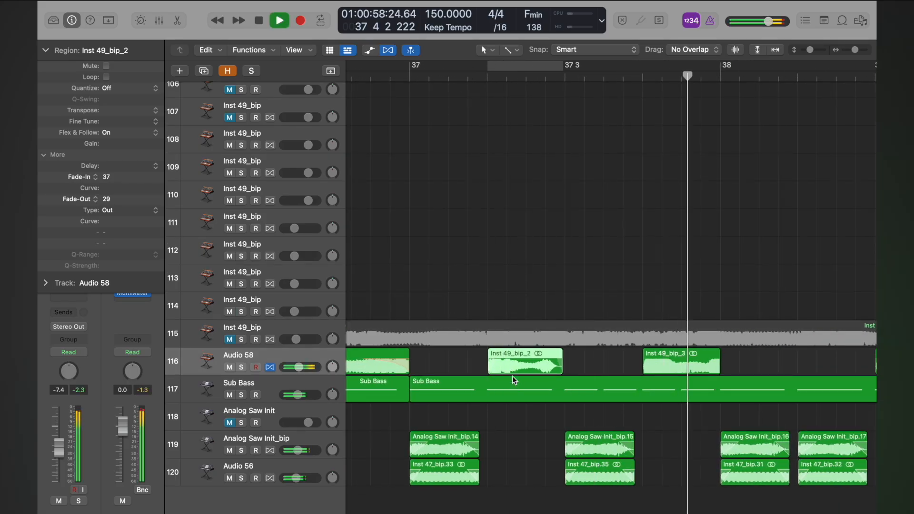
# Step: Try moving the region at 37 2 slightly later and play from shortly before bar 37
pyautogui.moveTo(508, 353); pyautogui.dragTo(513, 353)
pyautogui.press('super+Left')
pyautogui.press('super+Left')
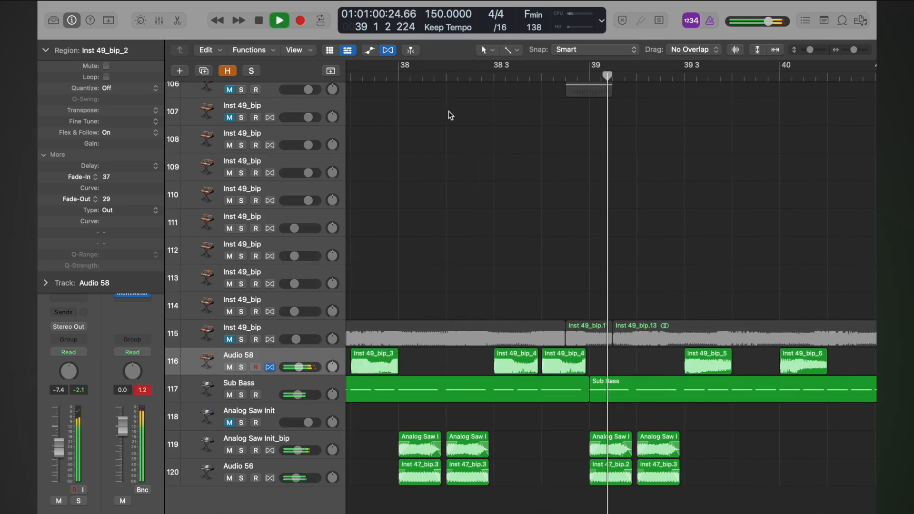
pyautogui.hscroll(-4, 448, 110)
pyautogui.click(384, 84)
pyautogui.click(373, 75)
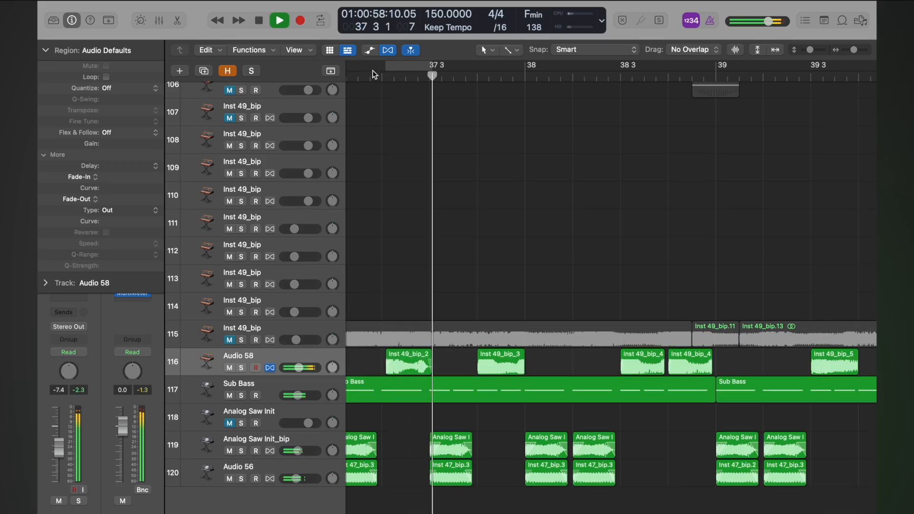
pyautogui.hscroll(-3, 373, 70)
pyautogui.click(376, 76)
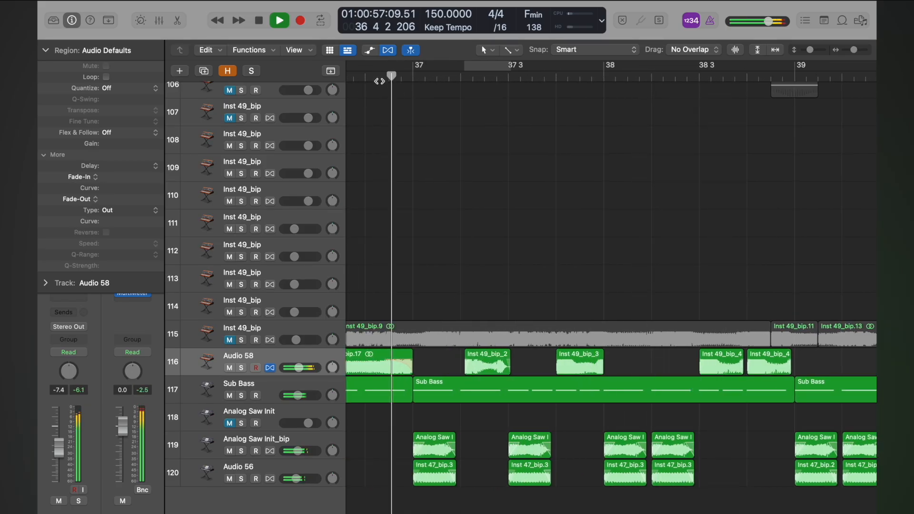
# Step: Stop playback and move the shifted Audio 58 region back so that it starts exactly at 37 2
pyautogui.press('space')
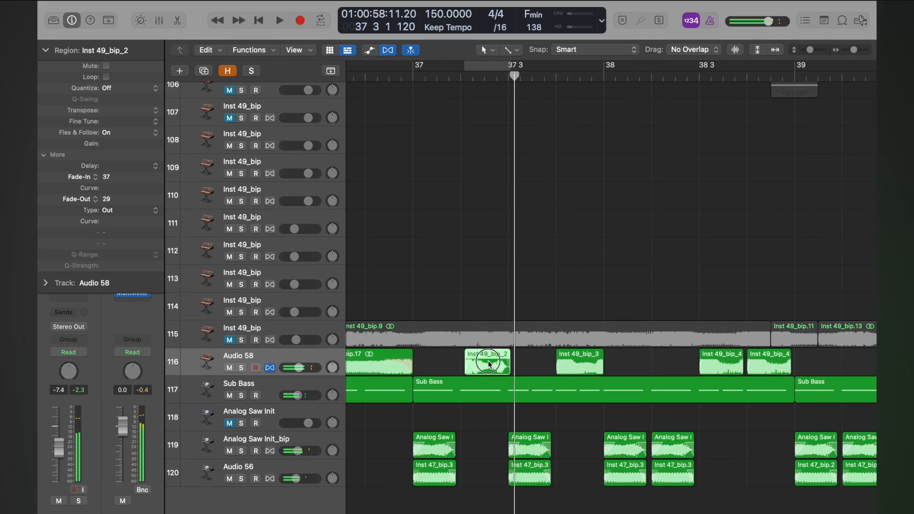
pyautogui.moveTo(490, 364); pyautogui.dragTo(486, 365)
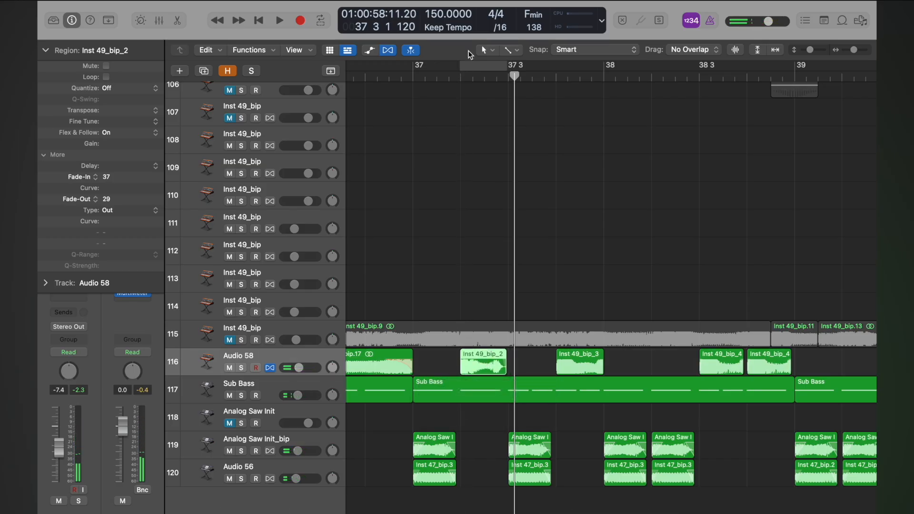
pyautogui.hscroll(10, 463, 103)
pyautogui.scroll(8, 462, 104)
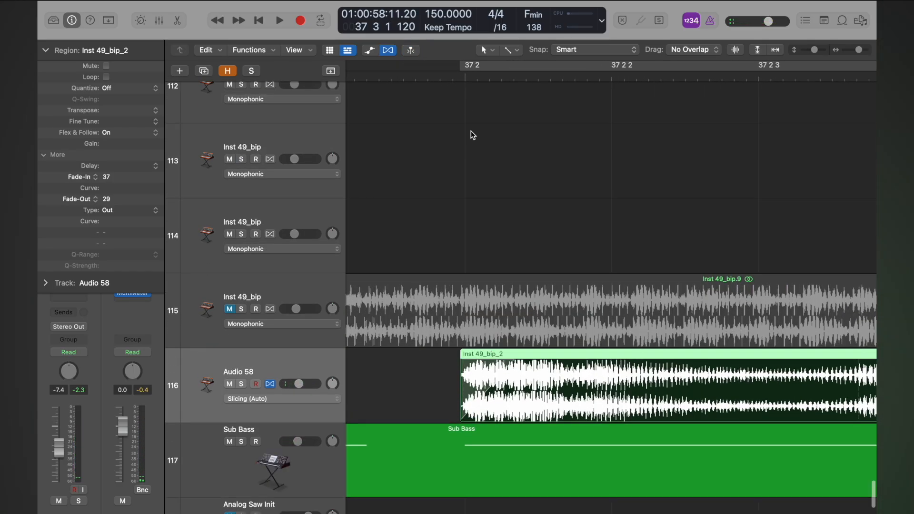
pyautogui.moveTo(478, 356); pyautogui.dragTo(485, 355)
pyautogui.hscroll(-10, 485, 354)
pyautogui.scroll(-3, 485, 355)
pyautogui.hscroll(6, 486, 354)
pyautogui.scroll(-2, 486, 354)
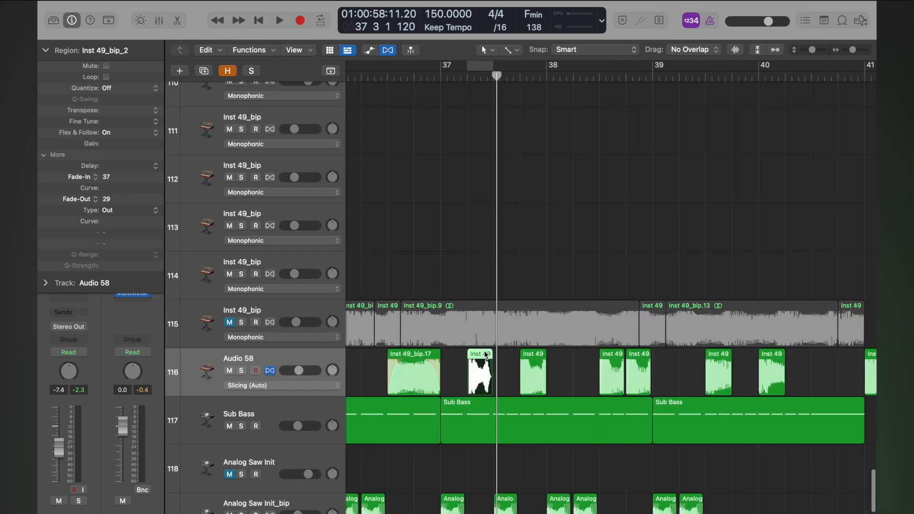
# Step: Play the realigned region from 37 2 and again from slightly earlier
pyautogui.click(468, 79)
pyautogui.press('space')
pyautogui.click(462, 78)
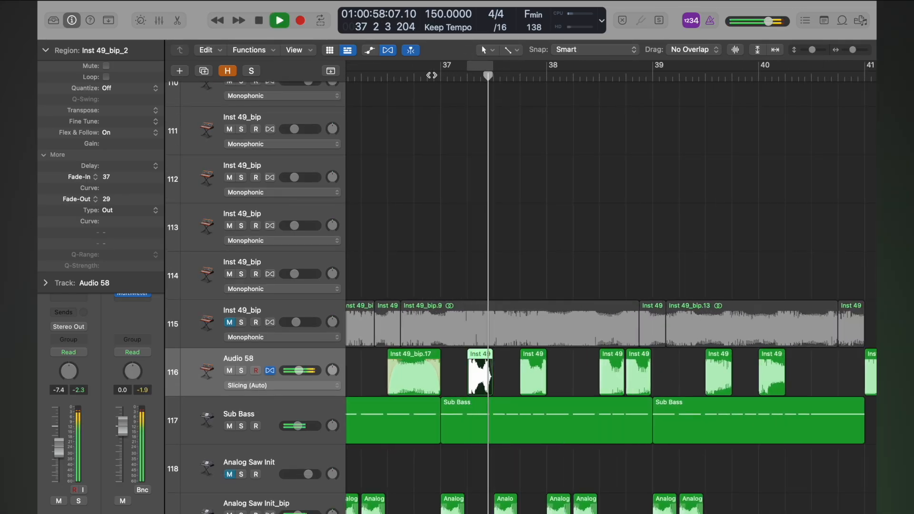
# Step: Play the full mix from about midway through bar 36 into bar 40
pyautogui.click(380, 79)
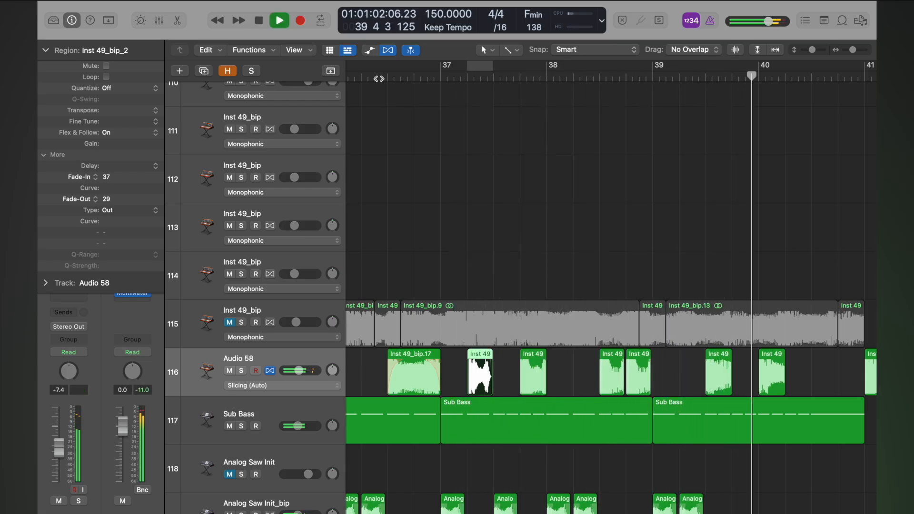
pyautogui.press('space')
# Step: Move the Audio 58 region at bar 40 back to 39 4, directly after the region at 39 3
pyautogui.press('super+Right')
pyautogui.press('super+Right')
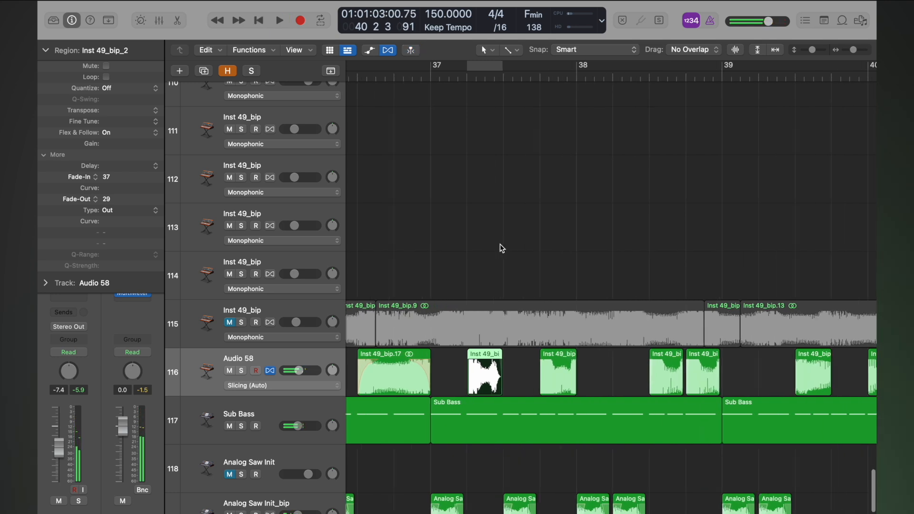
pyautogui.hscroll(1, 499, 244)
pyautogui.moveTo(616, 373); pyautogui.dragTo(582, 371)
# Step: Solo Audio 58 and play its two adjoining regions from 39 3
pyautogui.press('s')
pyautogui.click(531, 77)
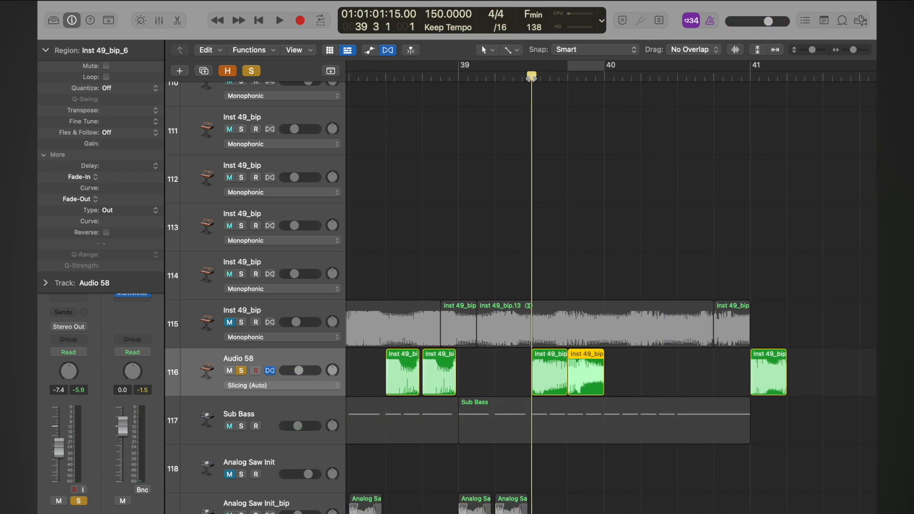
pyautogui.press('space')
pyautogui.click(530, 77)
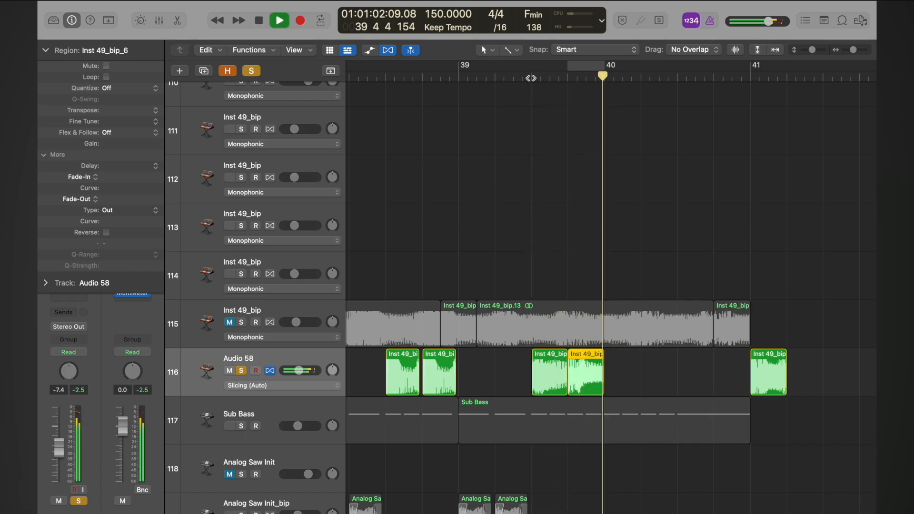
pyautogui.press('space')
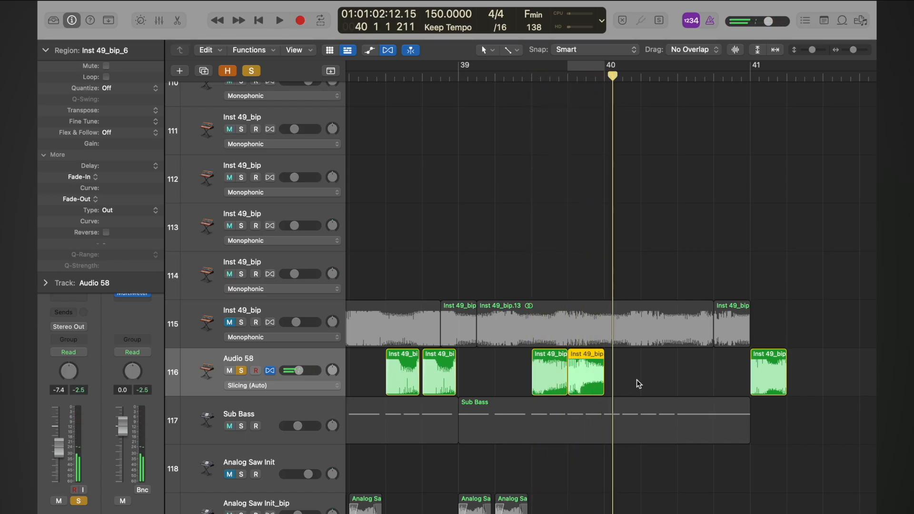
# Step: Shorten the ends of the Audio 58 regions at 39 3 and 39 4 slightly and set their Fade-In and Fade-Out to 20
pyautogui.scroll(3, 640, 381)
pyautogui.keyDown('shift'); pyautogui.click(538, 386); pyautogui.keyUp('shift')
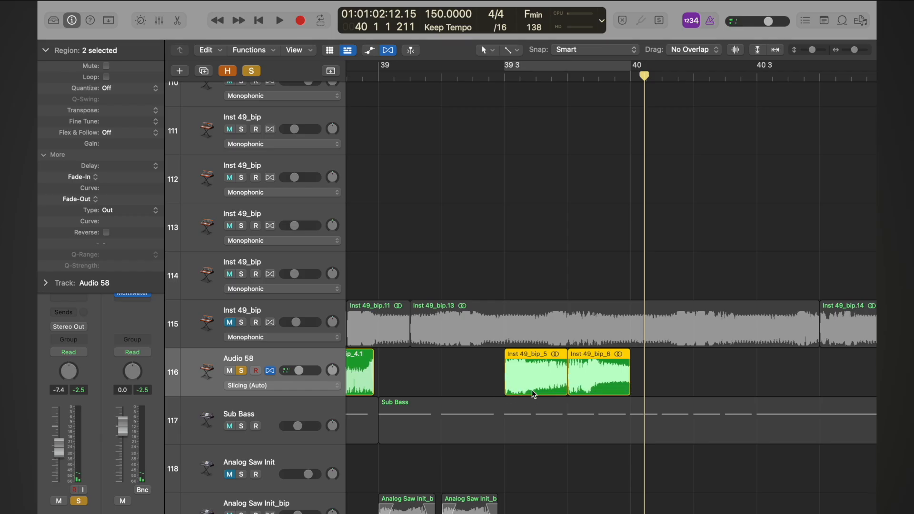
pyautogui.moveTo(562, 389)
pyautogui.mouseDown()
pyautogui.moveTo(578, 387)
pyautogui.moveTo(557, 389)
pyautogui.mouseUp()
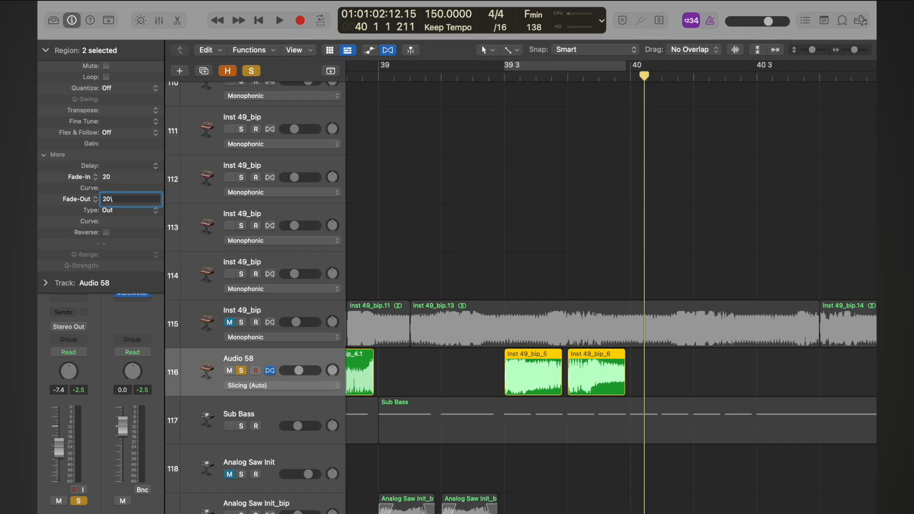
# Step: Play the two shortened Audio 58 regions soloed from 39 3
pyautogui.click(504, 75)
pyautogui.press('space')
pyautogui.click(501, 73)
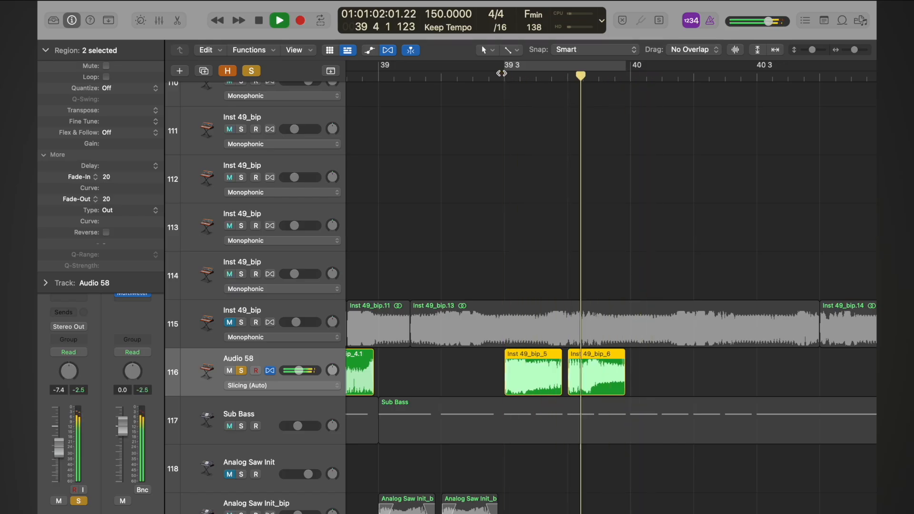
pyautogui.press('space')
# Step: Turn off solo and play the mix from 39 3 past bar 41
pyautogui.press('super+Left')
pyautogui.press('super+Up')
pyautogui.click(252, 71)
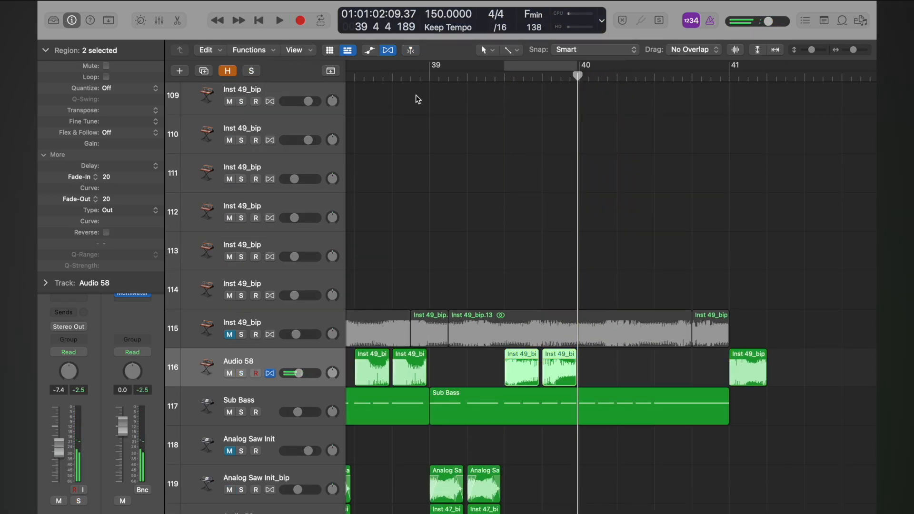
pyautogui.press('super+Left')
pyautogui.press('super+Up')
pyautogui.click(503, 72)
pyautogui.press('space')
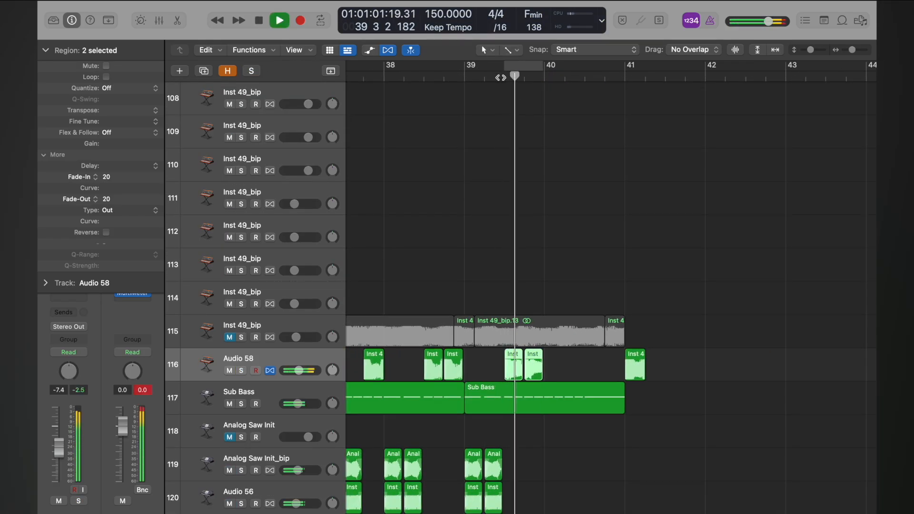
pyautogui.click(628, 87)
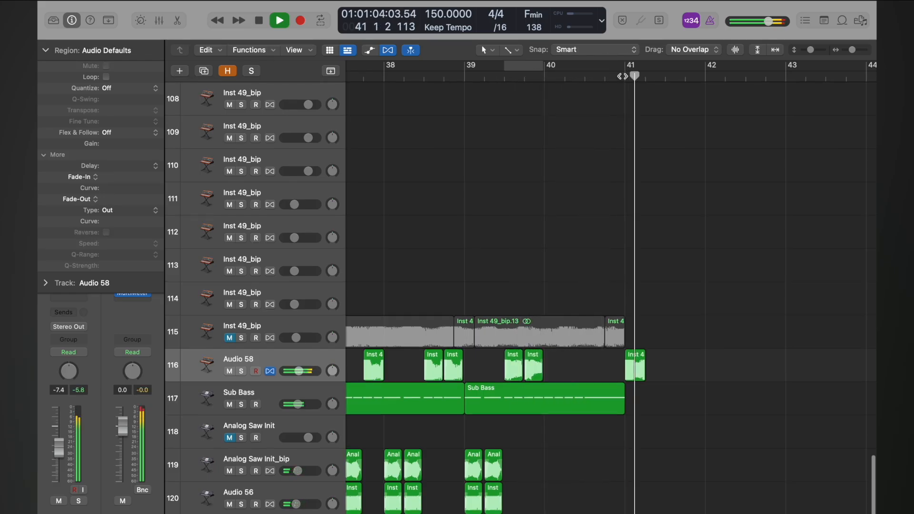
pyautogui.press('space')
# Step: Move the Audio 58 region at bar 41 to bar 40 and place a copy of the 39 4 region at 40 2
pyautogui.moveTo(633, 359); pyautogui.dragTo(577, 366)
pyautogui.press('super+Right')
pyautogui.press('super+Right')
pyautogui.press('super+Right')
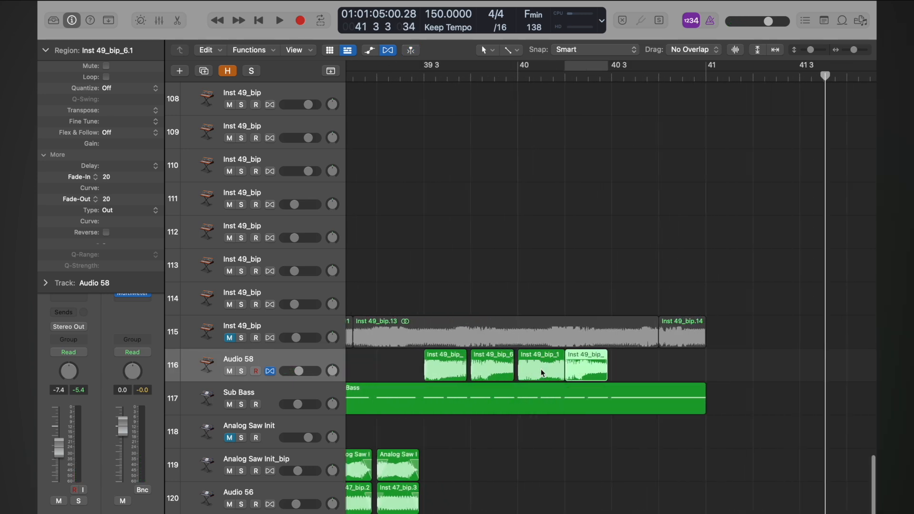
# Step: Trim the end of the Audio 58 region at bar 40 to just before 40 2 and set its Fade-In and Fade-Out to 20
pyautogui.click(543, 371)
pyautogui.press('super+Right')
pyautogui.press('super+Right')
pyautogui.press('super+Right')
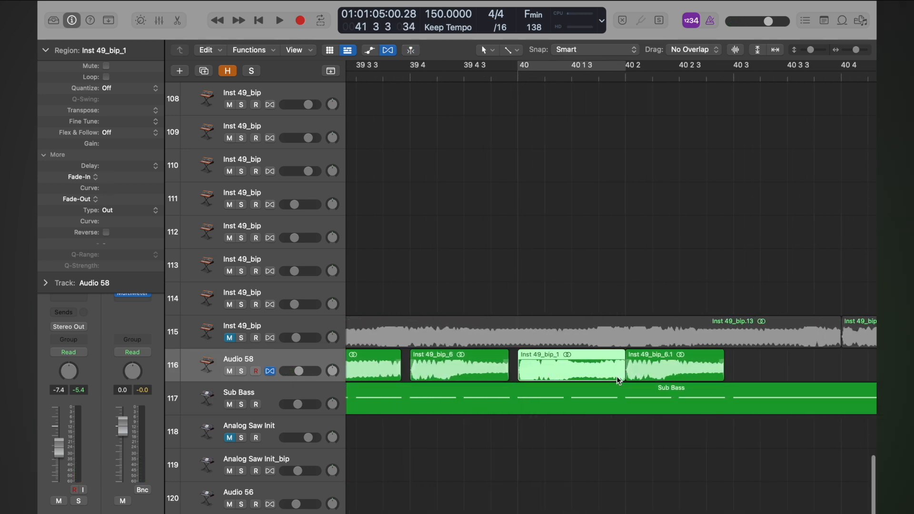
pyautogui.moveTo(618, 377); pyautogui.dragTo(612, 377)
pyautogui.doubleClick(115, 178)
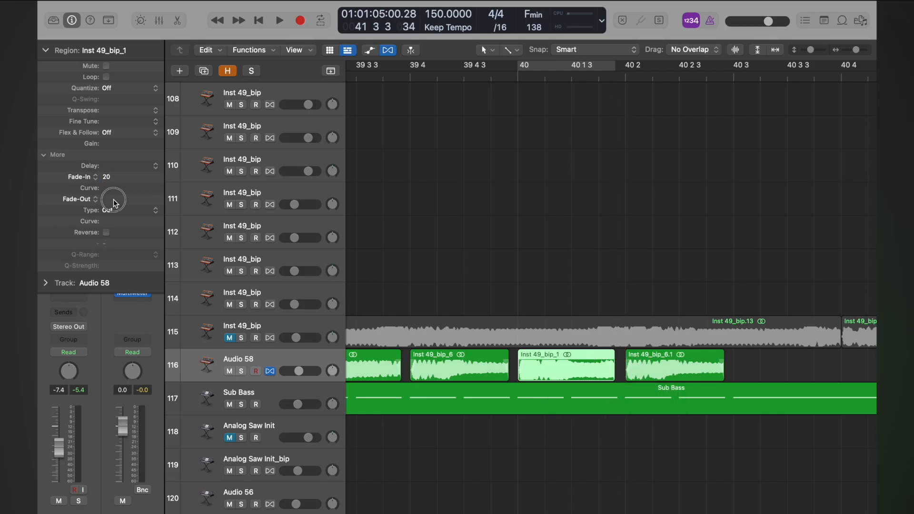
# Step: Play the run of four Audio 58 regions twice from 39 3 in the full mix
pyautogui.press('super+Left')
pyautogui.press('super+Left')
pyautogui.press('super+Left')
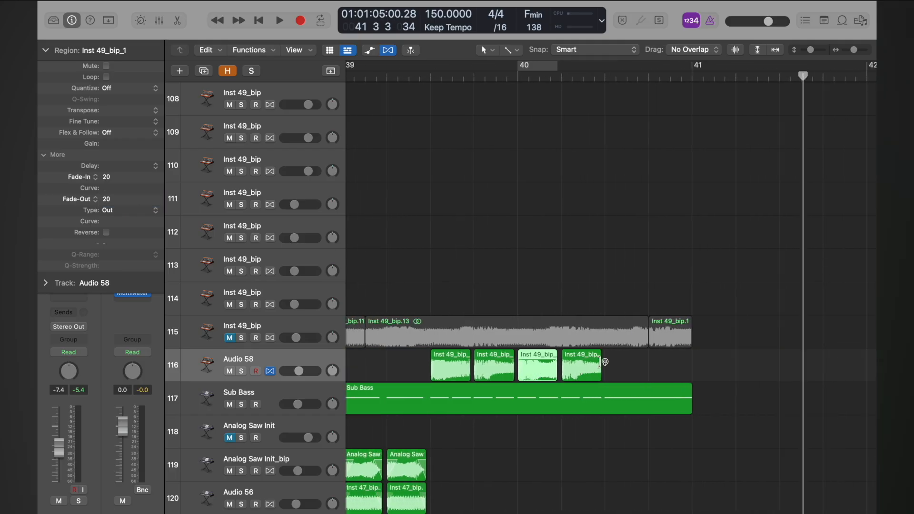
pyautogui.click(430, 76)
pyautogui.press('space')
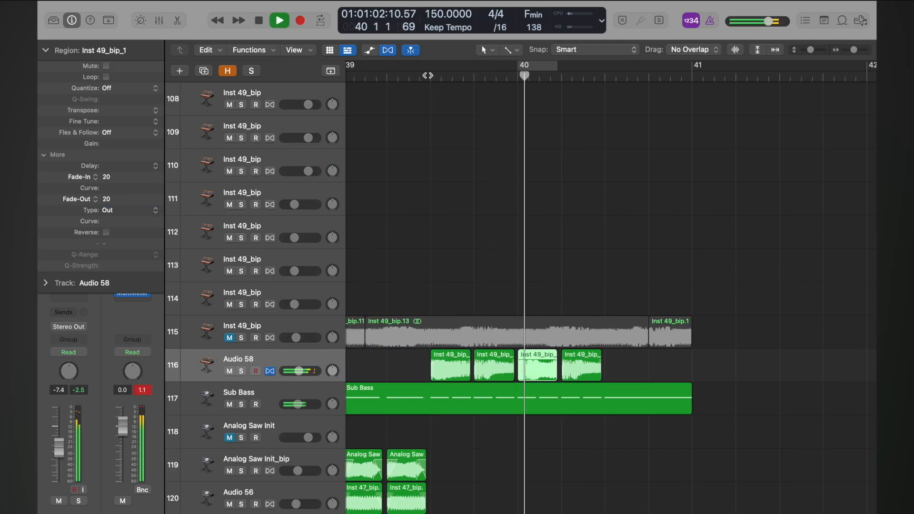
pyautogui.click(427, 75)
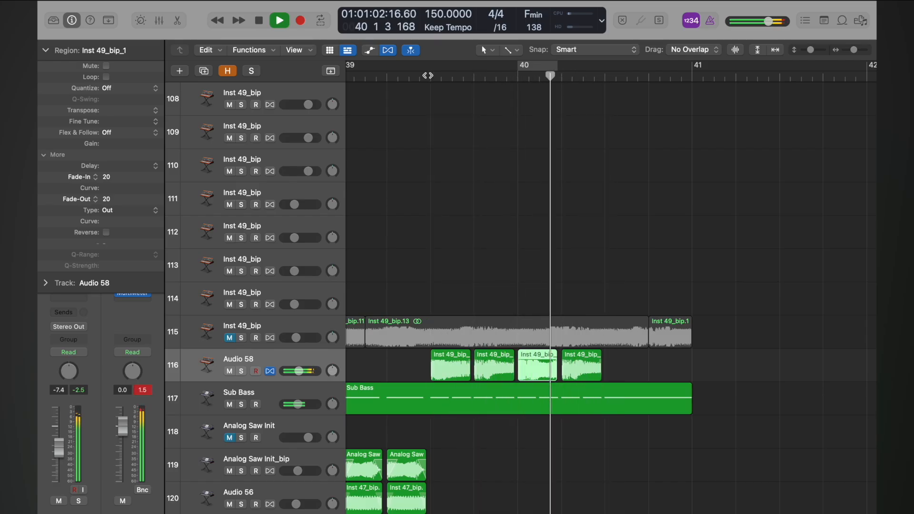
pyautogui.press('space')
# Step: Copy two of the Audio 58 regions to 40 3 and 40 4, filling up to bar 41, and play from 39 3
pyautogui.moveTo(424, 370); pyautogui.dragTo(623, 380)
pyautogui.scroll(-8, 624, 380)
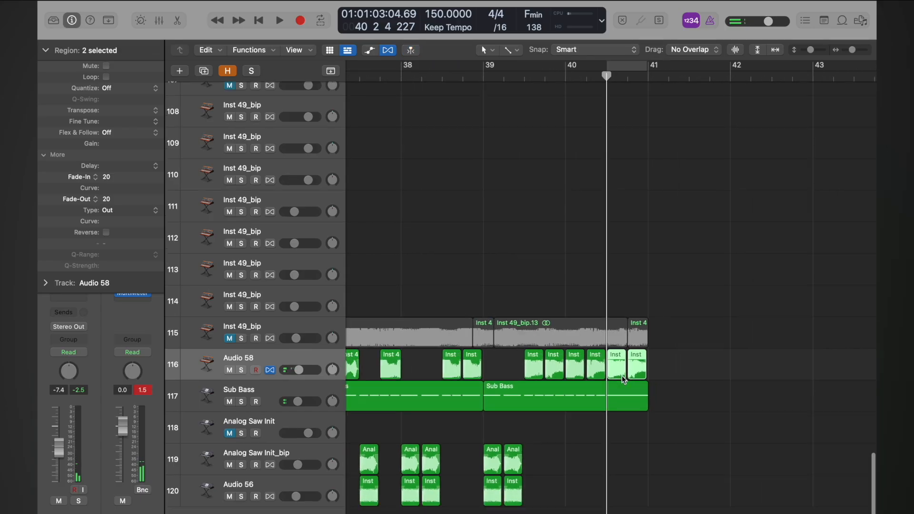
pyautogui.doubleClick(528, 72)
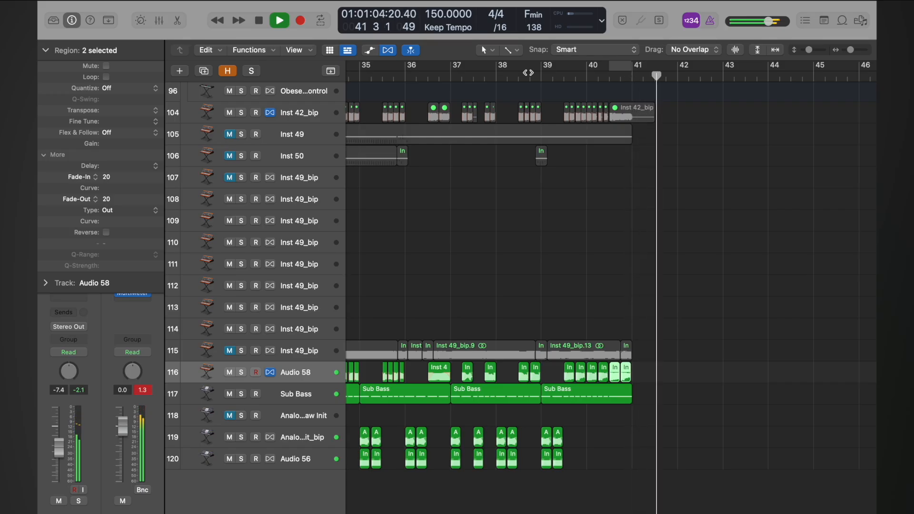
# Step: Play the whole arrangement from shortly before bar 24 to the end of the bass section at bar 41
pyautogui.hscroll(-5, 528, 73)
pyautogui.hscroll(-5, 529, 73)
pyautogui.scroll(5, 528, 72)
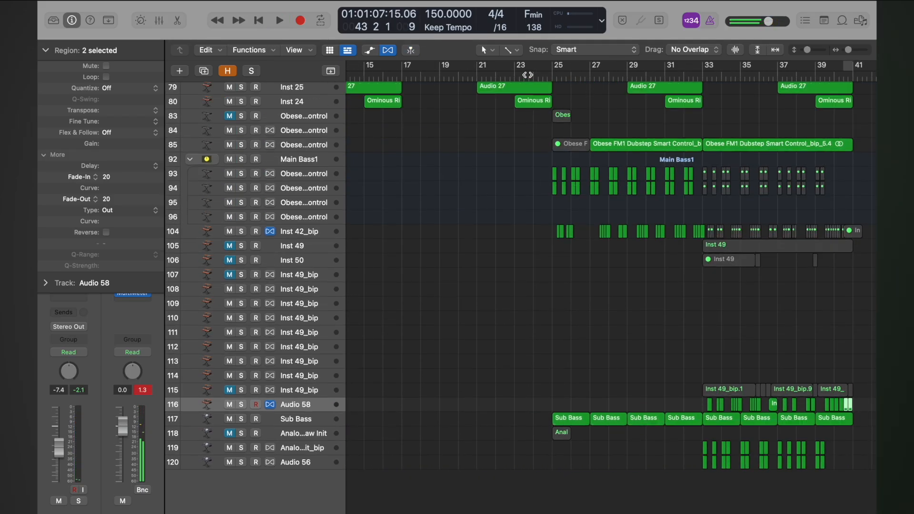
pyautogui.doubleClick(529, 75)
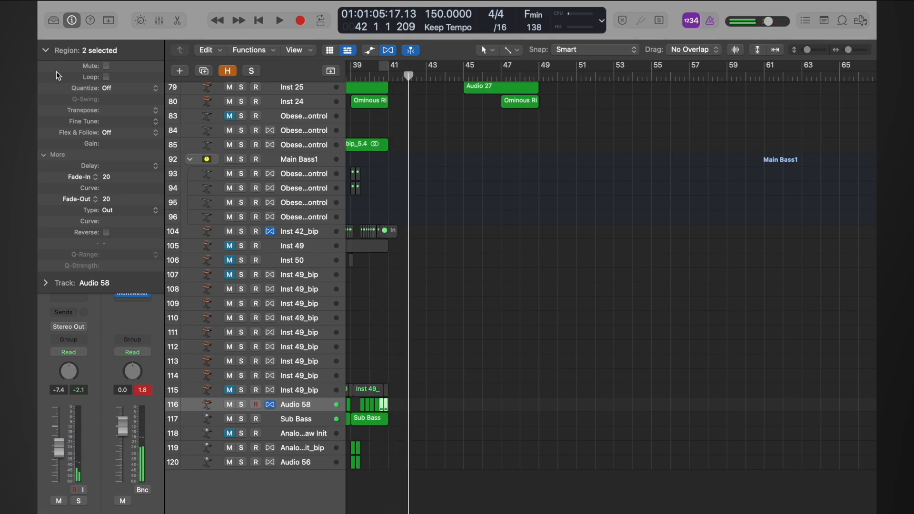
# Step: Collapse the region parameters and play the Inst 42_bip track soloed from its first region
pyautogui.click(44, 50)
pyautogui.hscroll(-10, 444, 264)
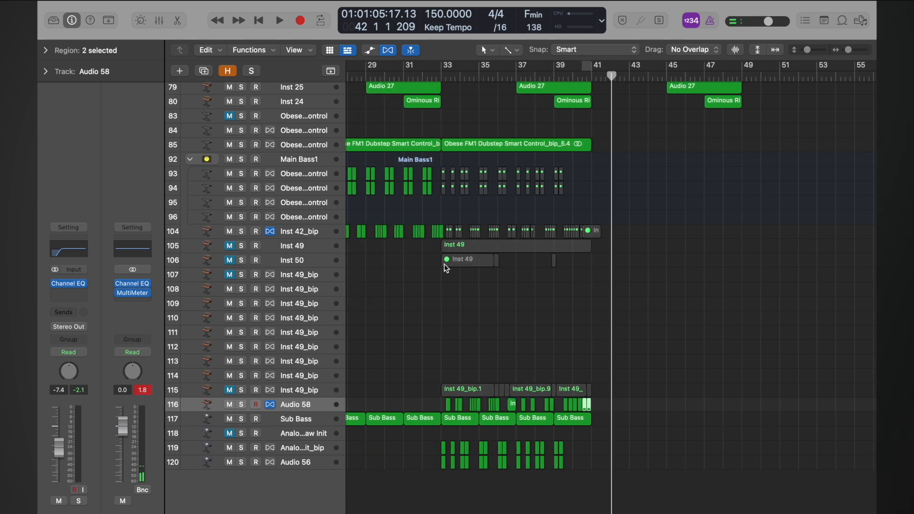
pyautogui.hscroll(-3, 452, 264)
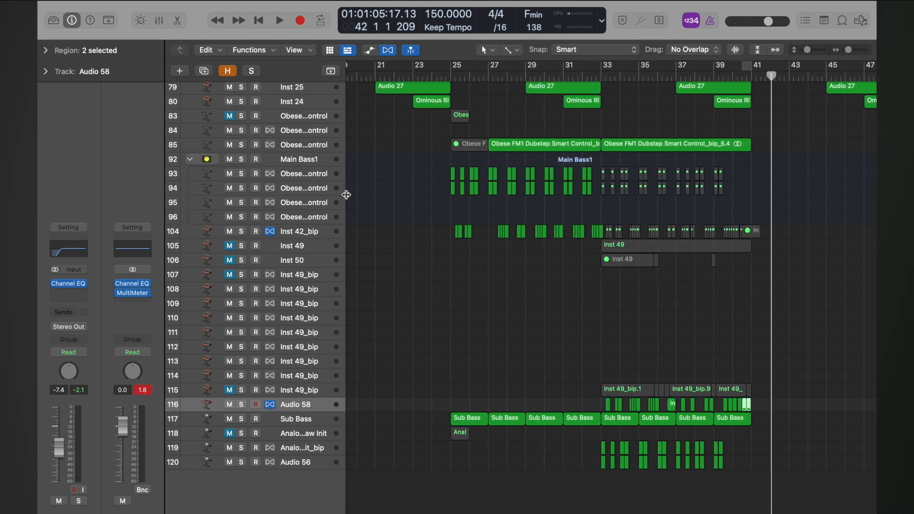
pyautogui.click(310, 235)
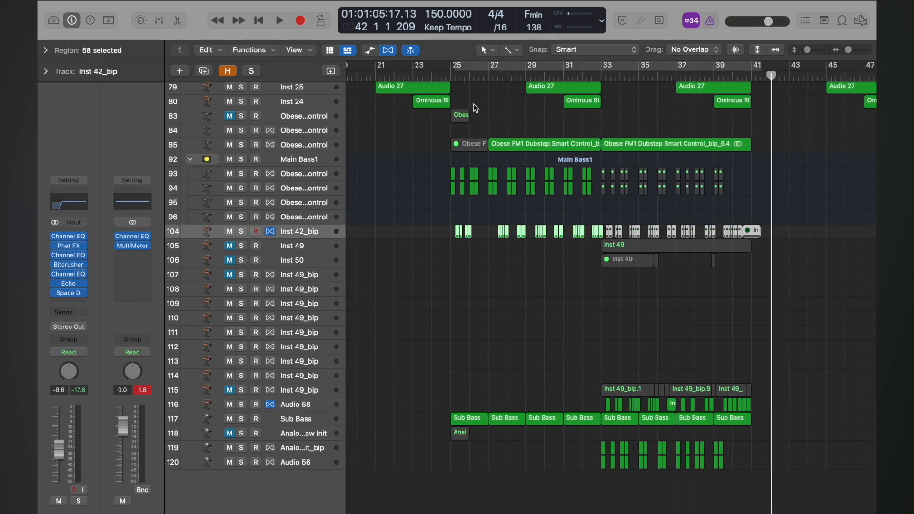
pyautogui.hotkey('shift', 'Return')
pyautogui.click(242, 231)
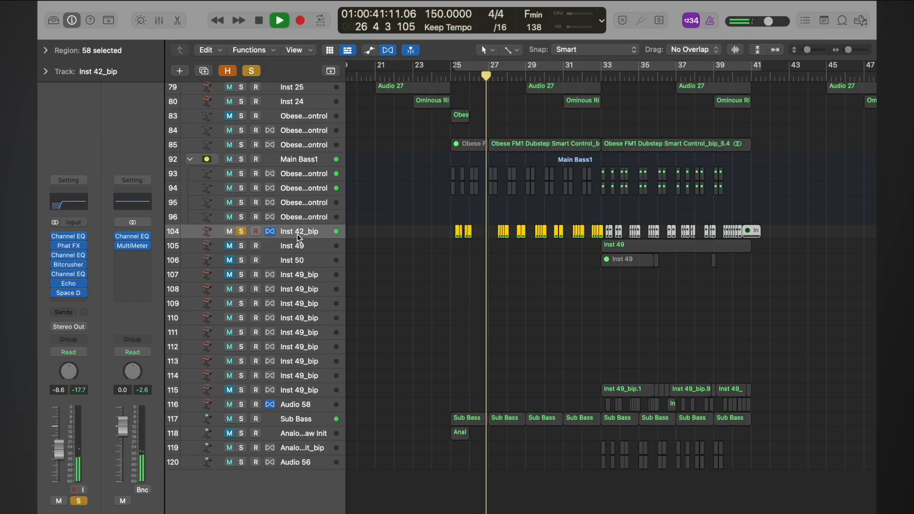
pyautogui.press('space')
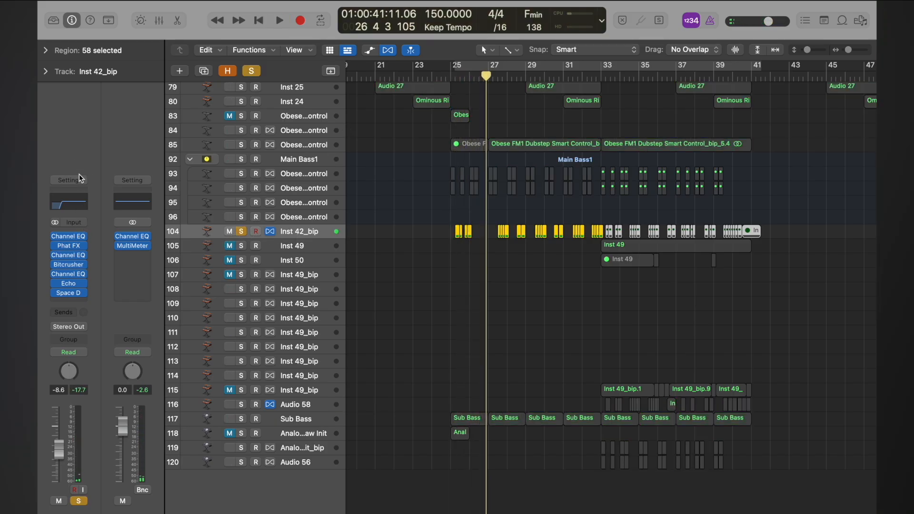
# Step: Copy the channel strip setting of the Inst 42_bip track
pyautogui.click(79, 179)
pyautogui.click(98, 221)
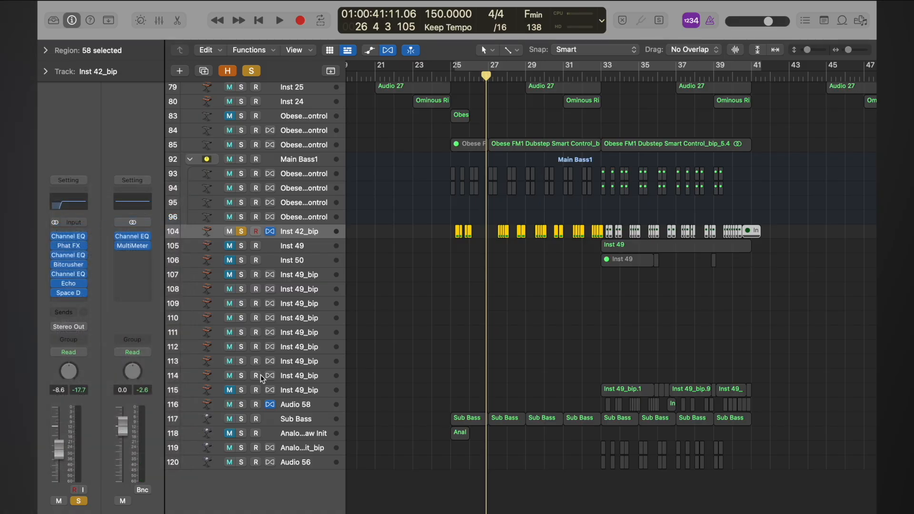
# Step: Solo the Audio 58 track and play it from bar 33
pyautogui.click(299, 404)
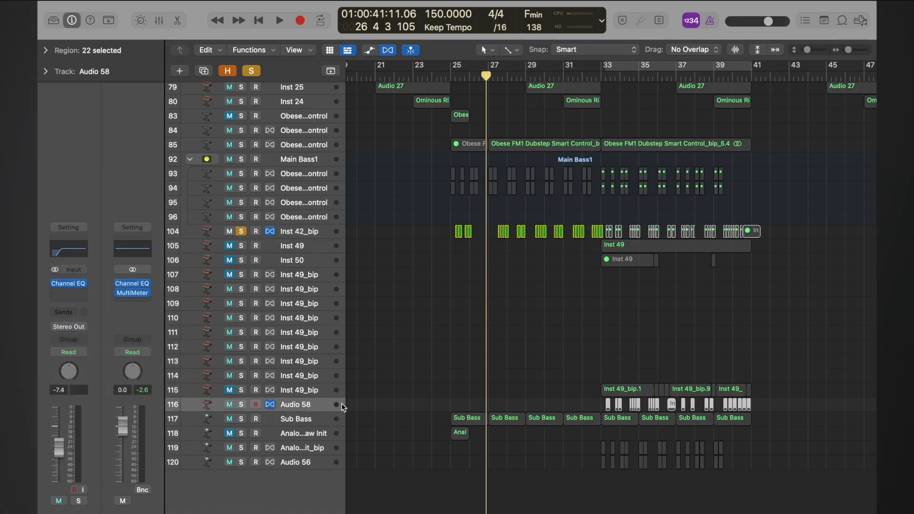
pyautogui.click(241, 404)
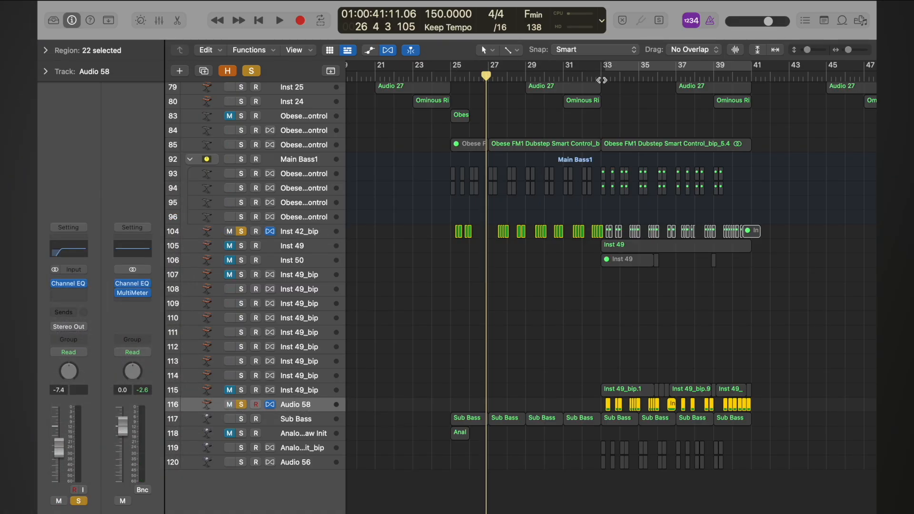
pyautogui.click(603, 77)
pyautogui.press('space')
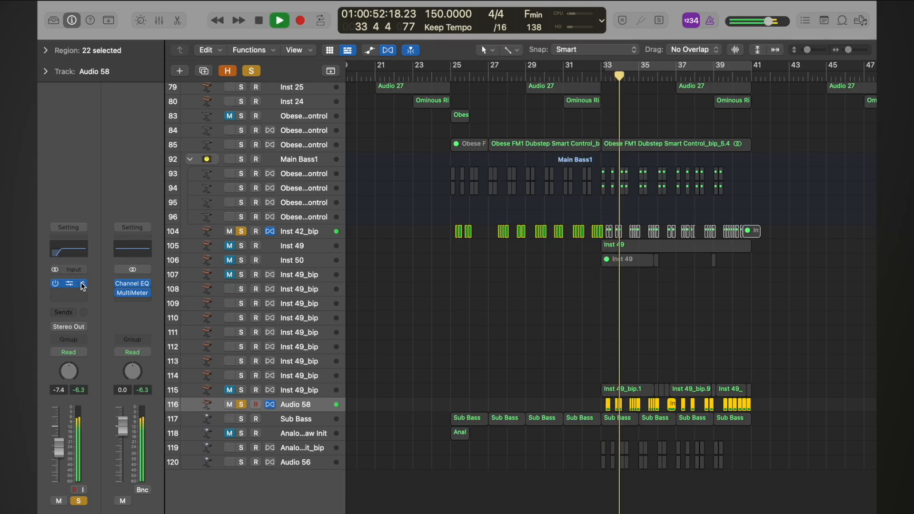
# Step: Paste only the copied plug-ins onto the Audio 58 channel strip and play again from bar 33
pyautogui.click(69, 227)
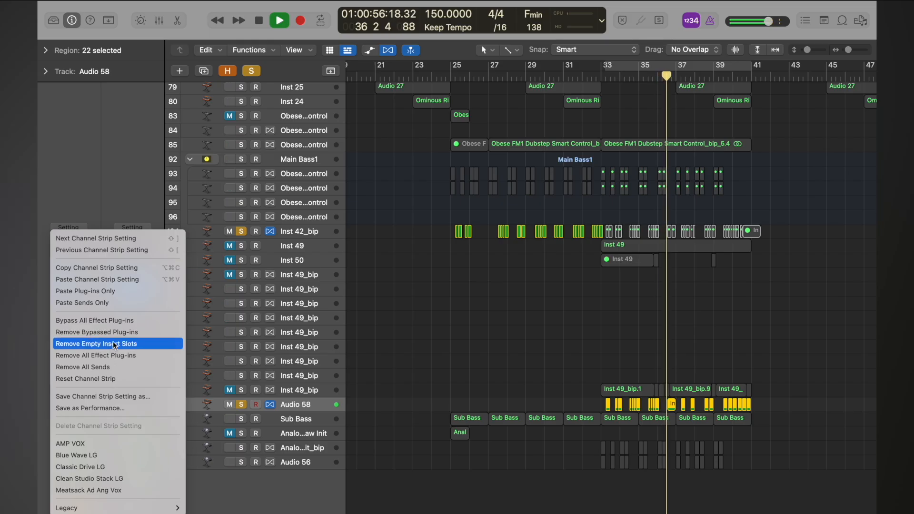
pyautogui.click(109, 291)
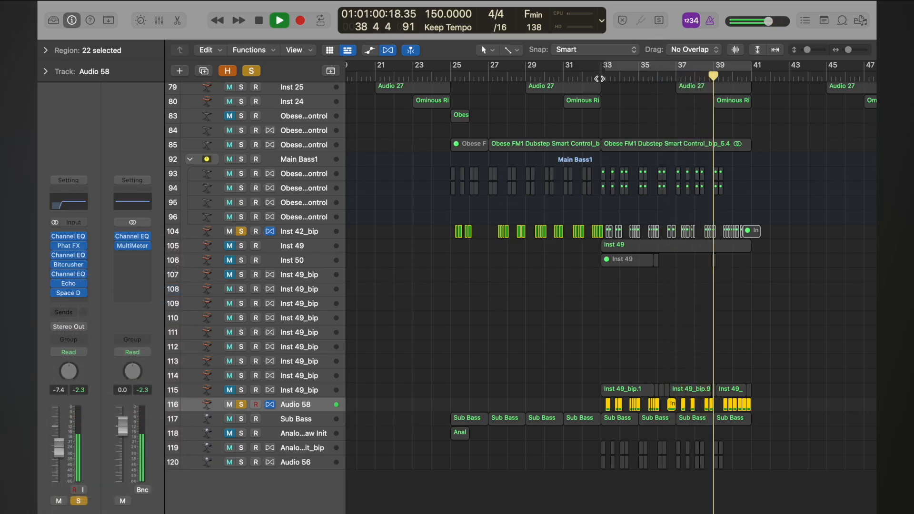
pyautogui.click(598, 78)
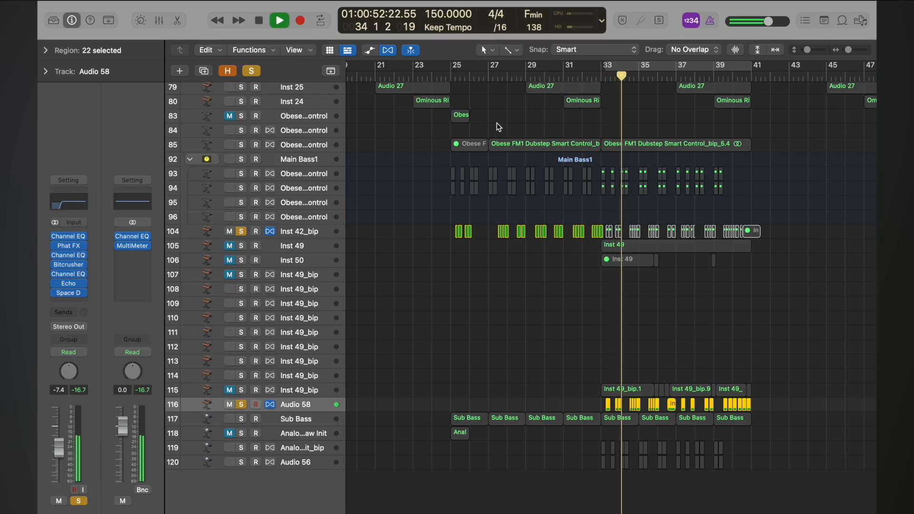
# Step: Open the second Channel EQ on Audio 58 and turn off its 15200 Hz high-cut band
pyautogui.click(69, 237)
pyautogui.click(69, 256)
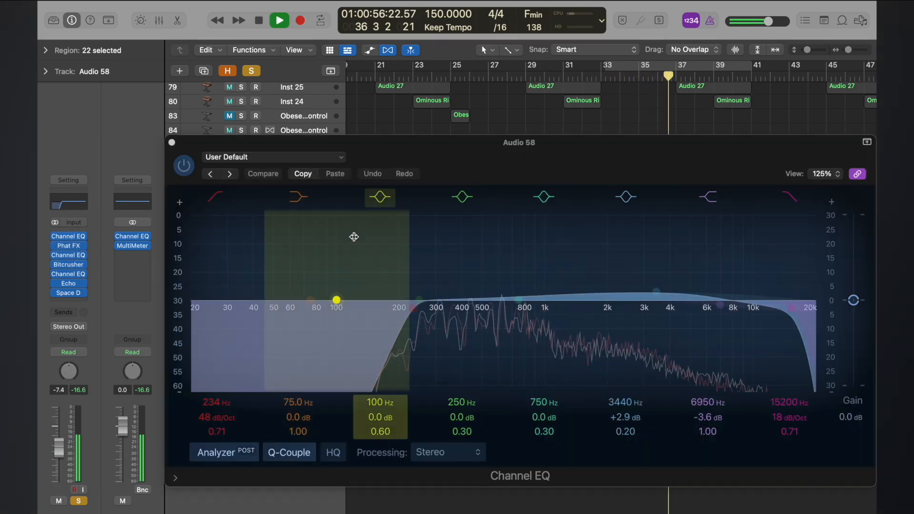
pyautogui.click(784, 205)
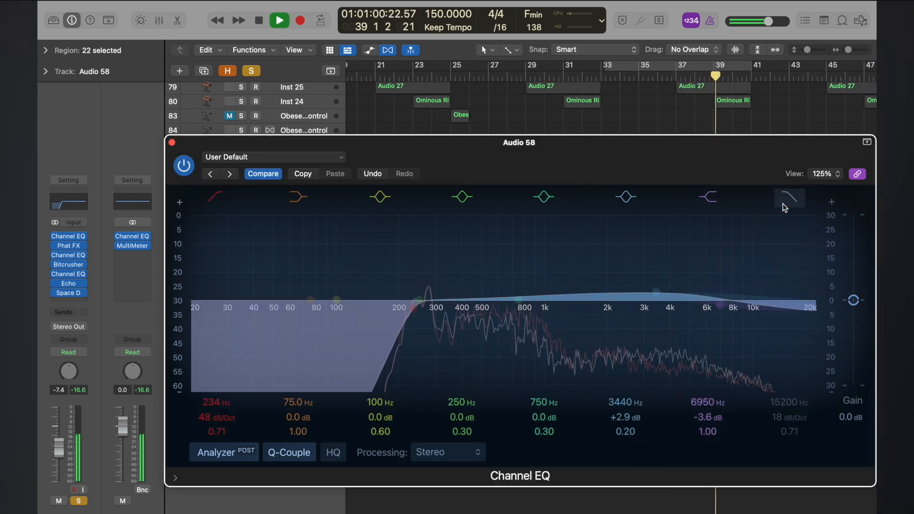
# Step: Close the Channel EQ and replay the section leading into bar 33, clearing all solos to hear Audio 58 in the full mix
pyautogui.press('super+w')
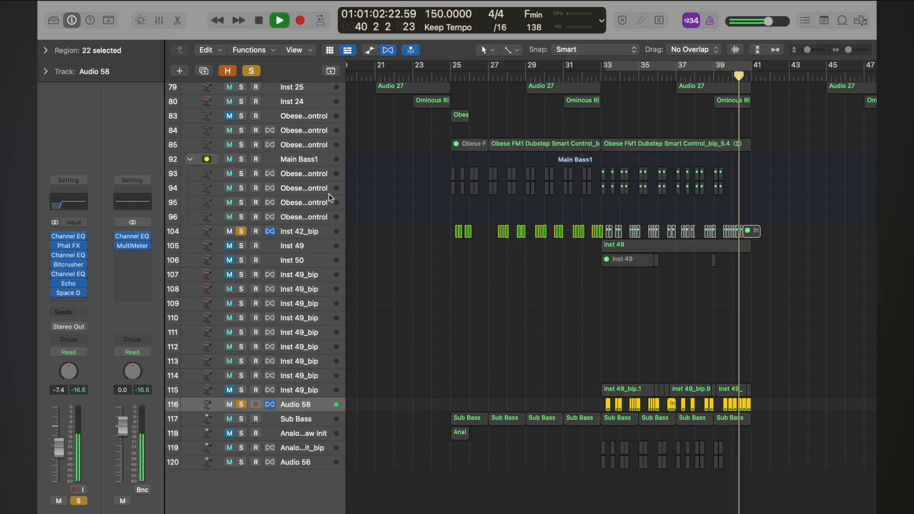
pyautogui.click(586, 80)
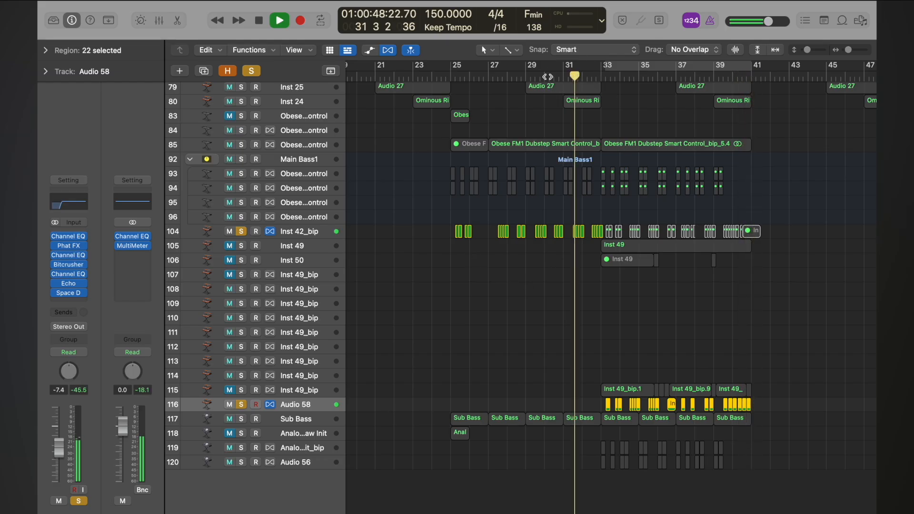
pyautogui.click(252, 71)
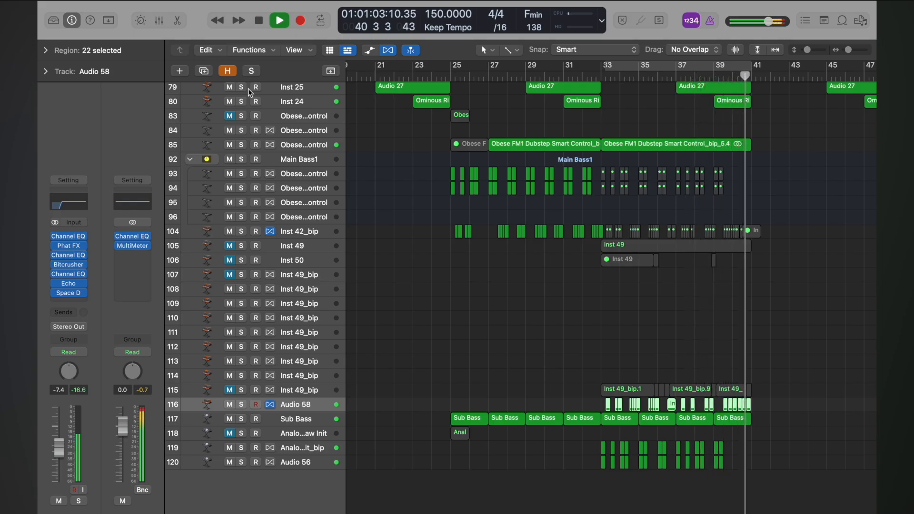
pyautogui.press('space')
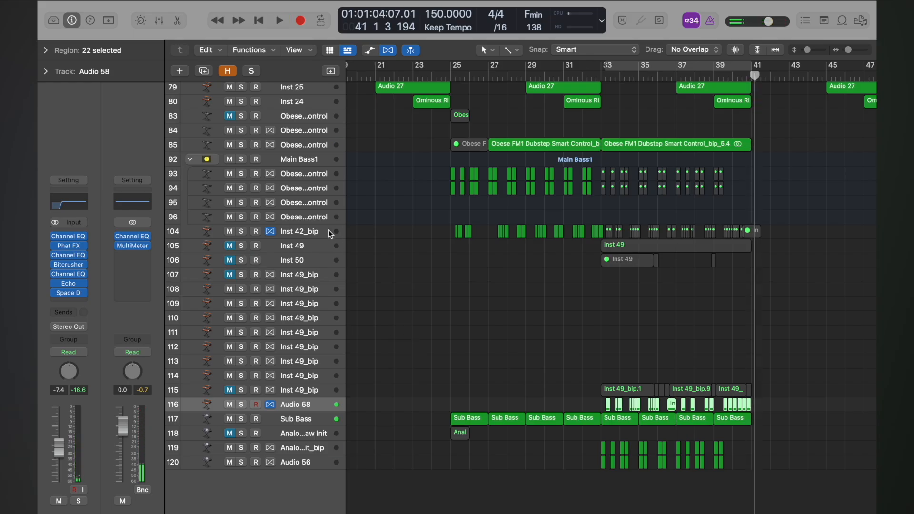
# Step: Compare the channel strips of Inst 42_bip and Audio 58, then solo Audio 58 and play it from bar 33
pyautogui.click(311, 233)
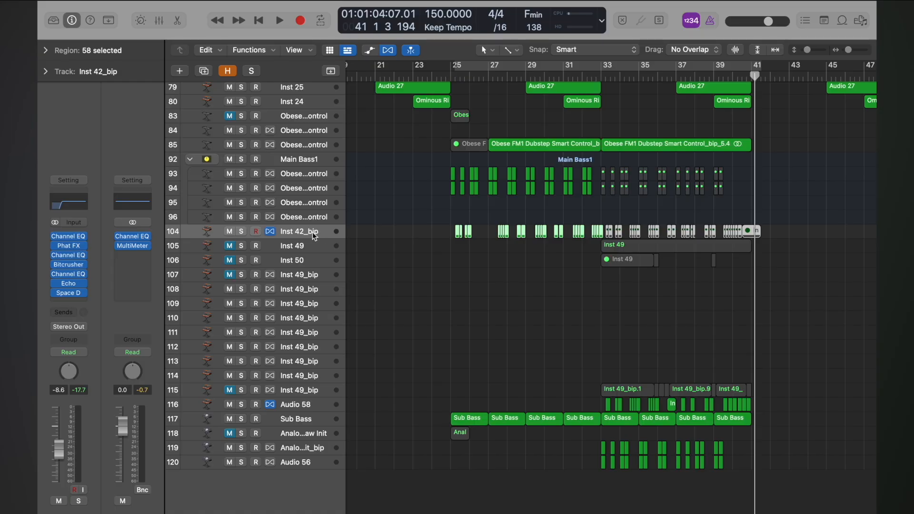
pyautogui.click(308, 406)
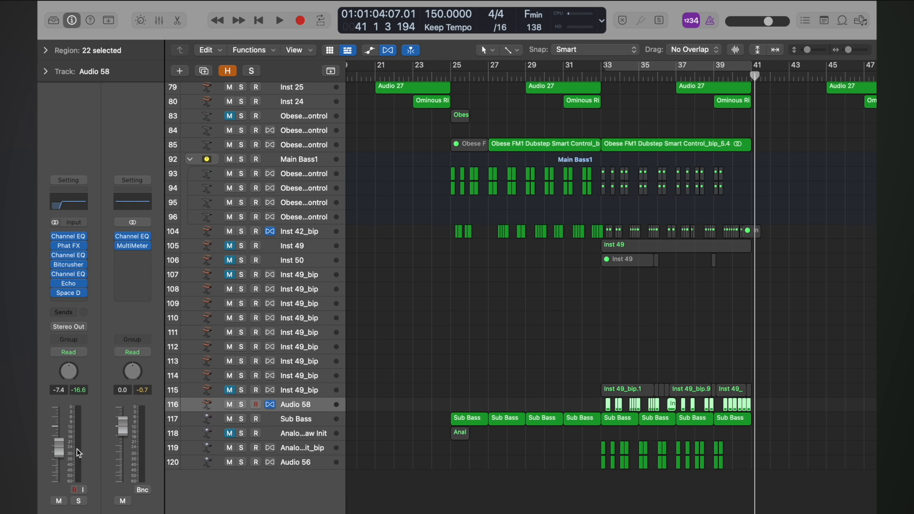
pyautogui.click(242, 405)
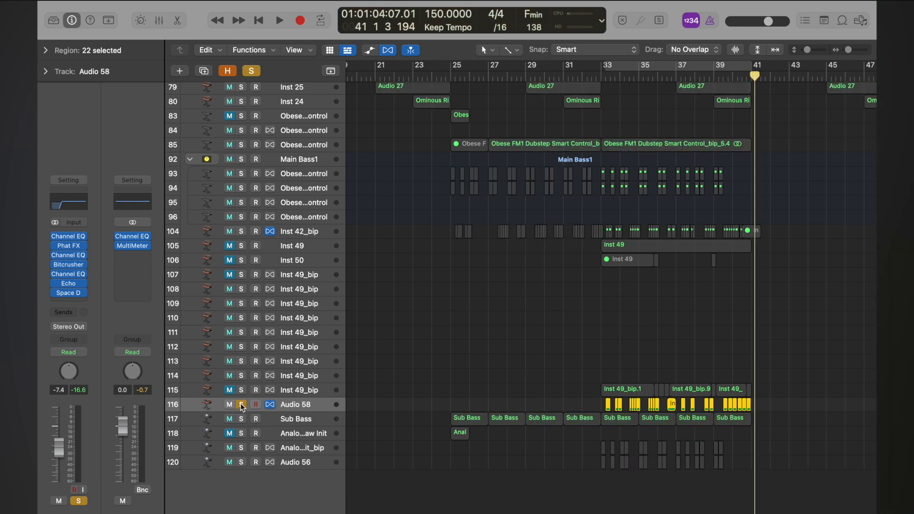
pyautogui.doubleClick(602, 78)
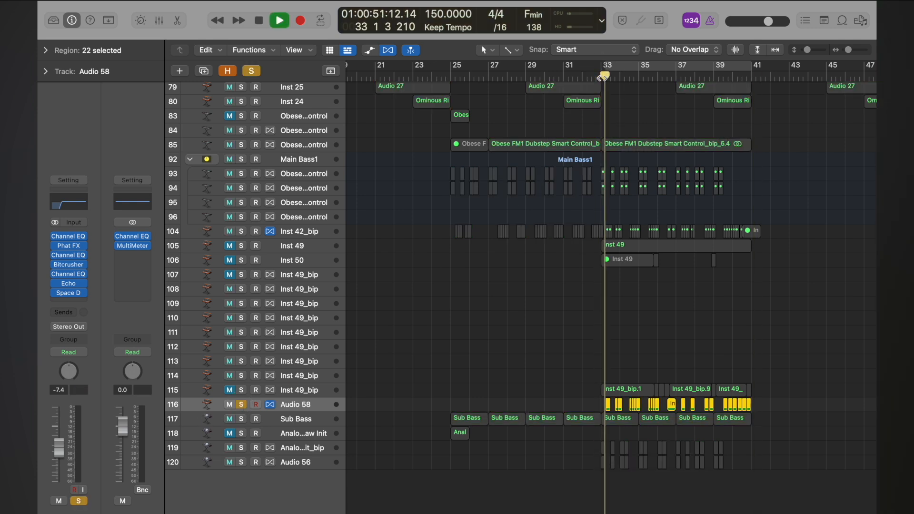
pyautogui.press('space')
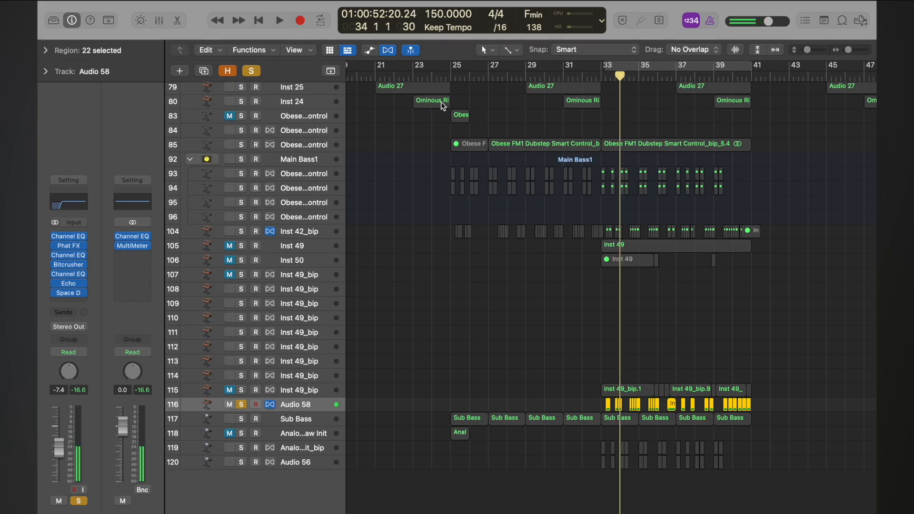
# Step: Solo the Inst 42_bip track as well and play it from bar 25 as a reference
pyautogui.click(451, 77)
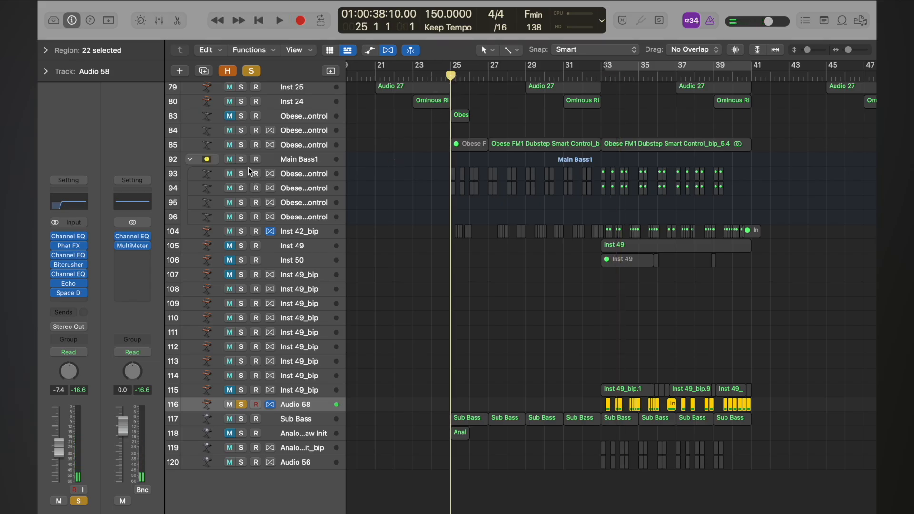
pyautogui.click(242, 231)
pyautogui.press('space')
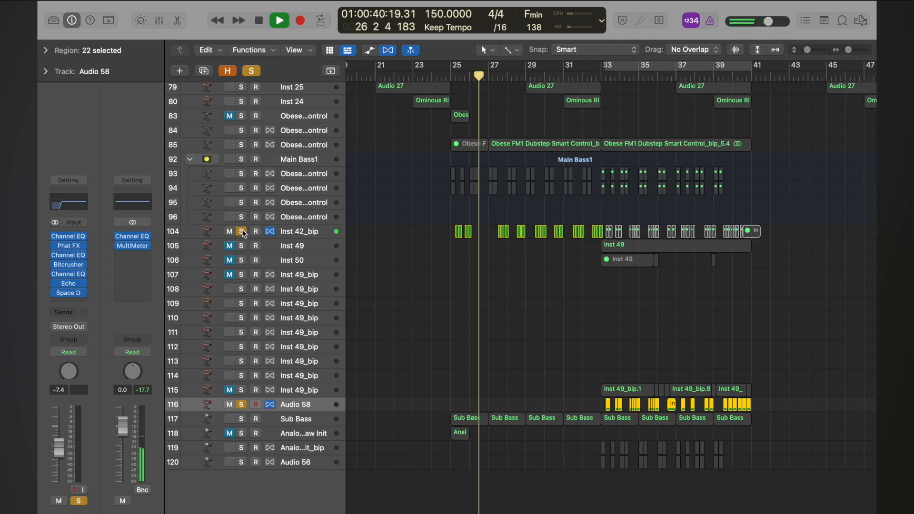
pyautogui.press('space')
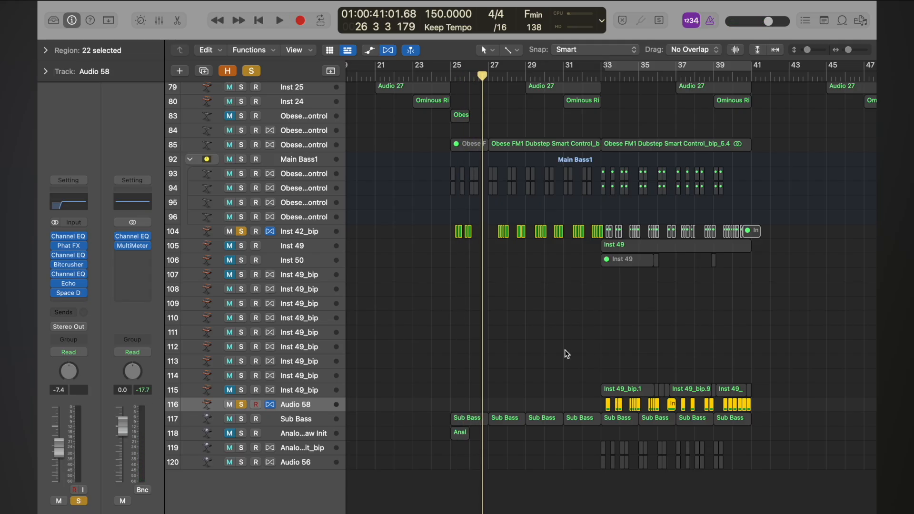
# Step: While playing from bar 33, move the 3440 Hz band of Audio 58's second Channel EQ to 2140 Hz and +6.9 dB
pyautogui.click(601, 64)
pyautogui.press('space')
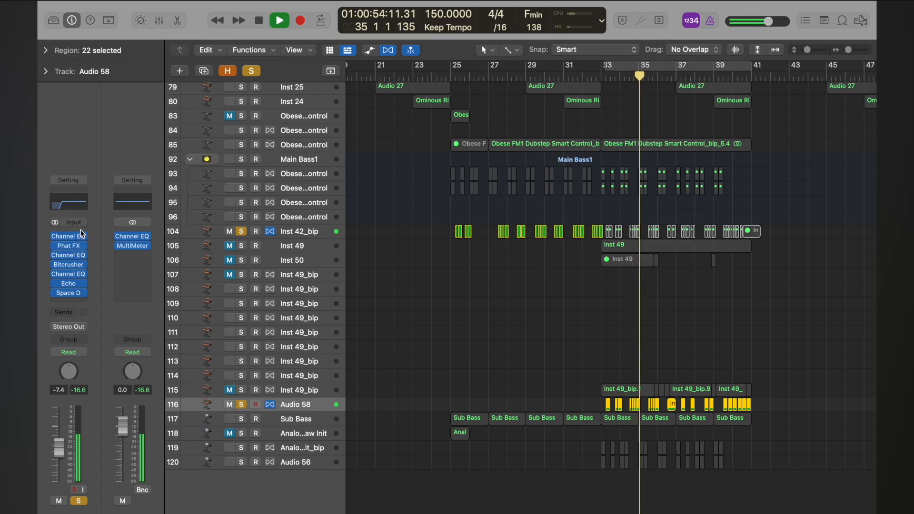
pyautogui.click(70, 254)
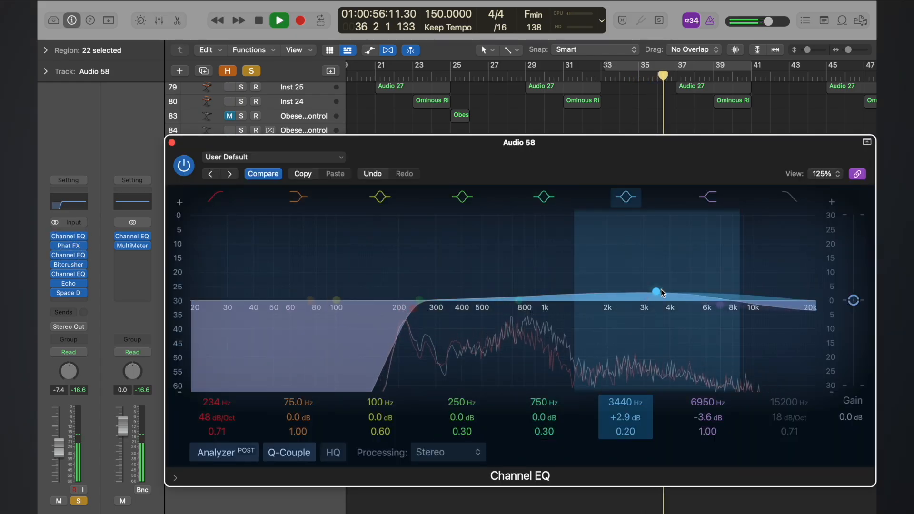
pyautogui.moveTo(660, 293); pyautogui.dragTo(616, 281)
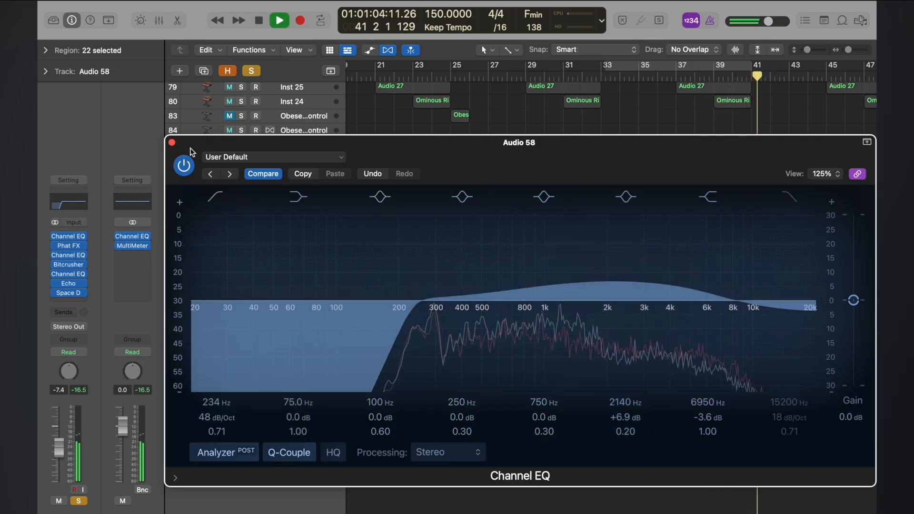
pyautogui.click(172, 142)
pyautogui.press('space')
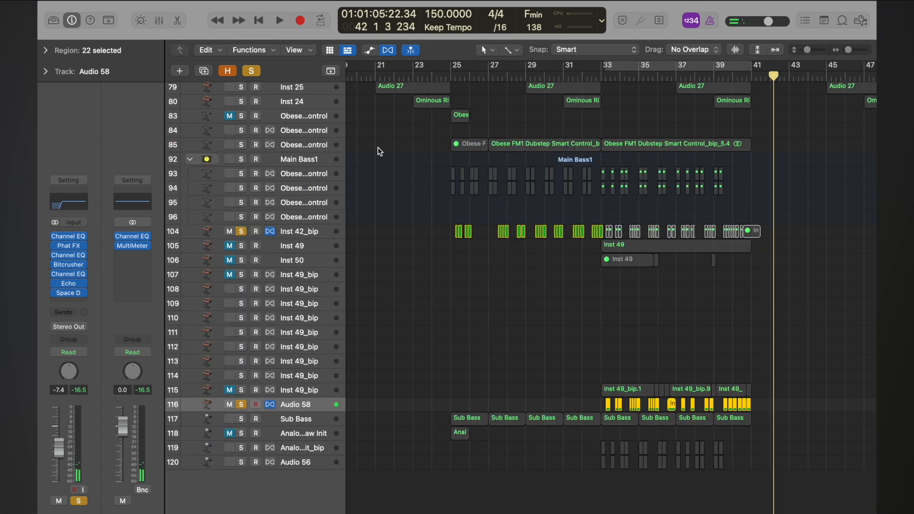
# Step: Replay the bass from just before bar 33 and raise the Bitcrusher drive on Audio 58 to 10.5 dB
pyautogui.click(590, 79)
pyautogui.press('space')
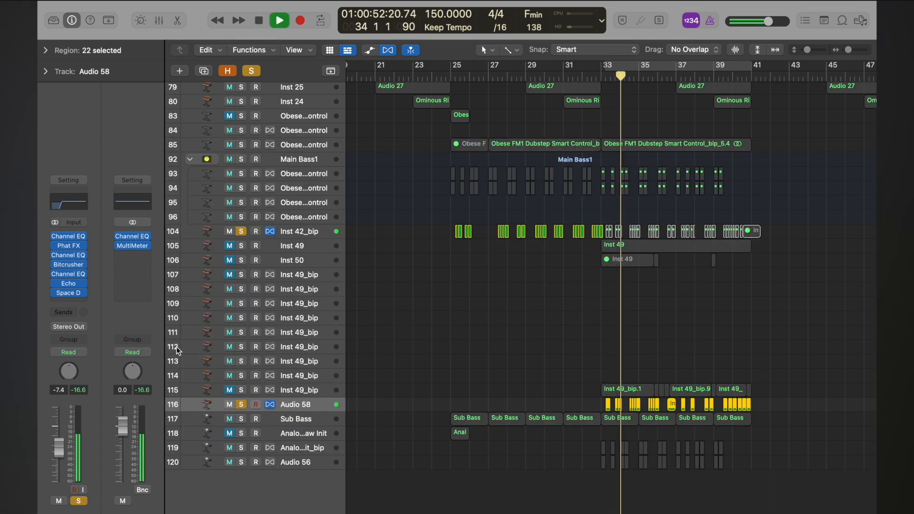
pyautogui.click(68, 264)
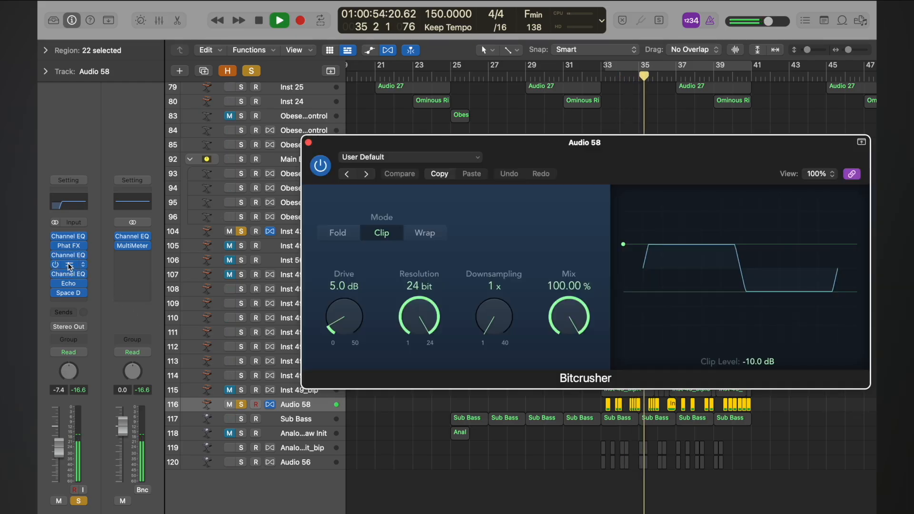
pyautogui.moveTo(338, 327); pyautogui.dragTo(336, 306)
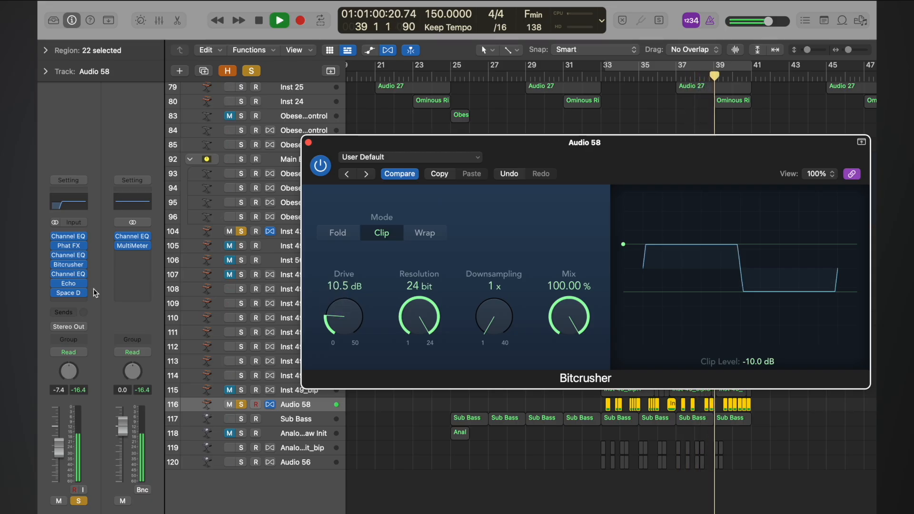
# Step: Reduce the 2140 Hz band of Audio 58's second Channel EQ to +2.9 dB and replay from about bar 36
pyautogui.click(68, 255)
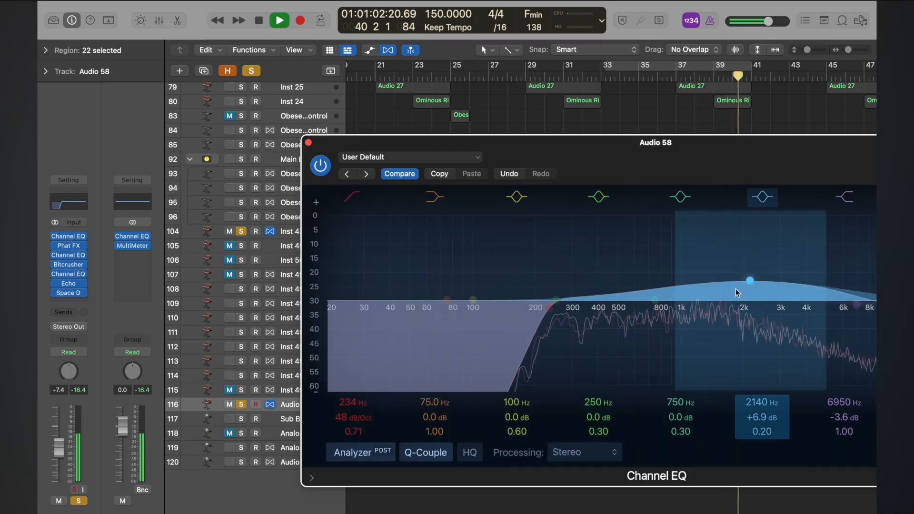
pyautogui.moveTo(751, 285); pyautogui.dragTo(756, 297)
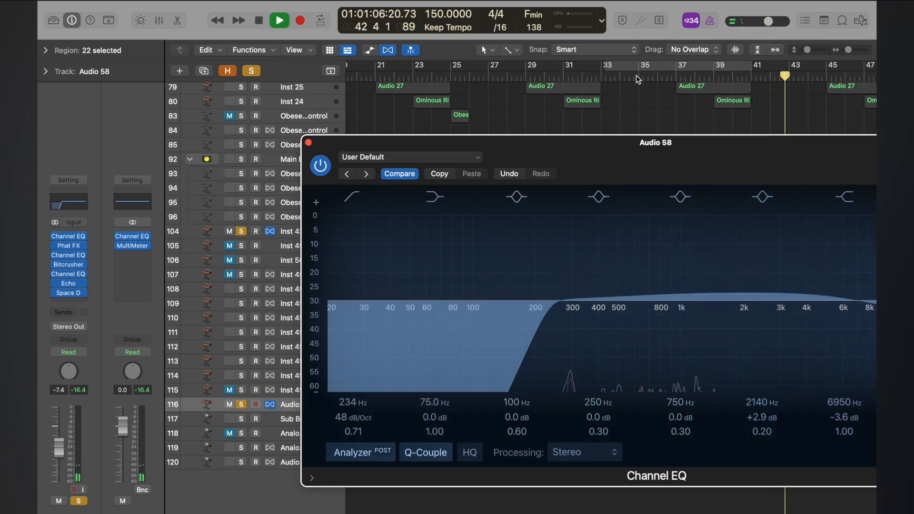
pyautogui.click(672, 75)
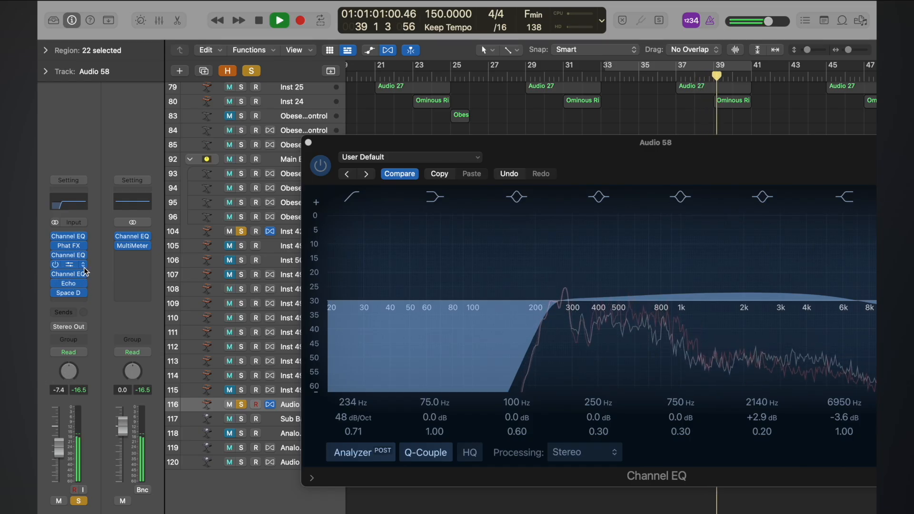
# Step: Open Phat FX on Audio 58, lower its master mix, and replay the bass from bar 33
pyautogui.click(65, 250)
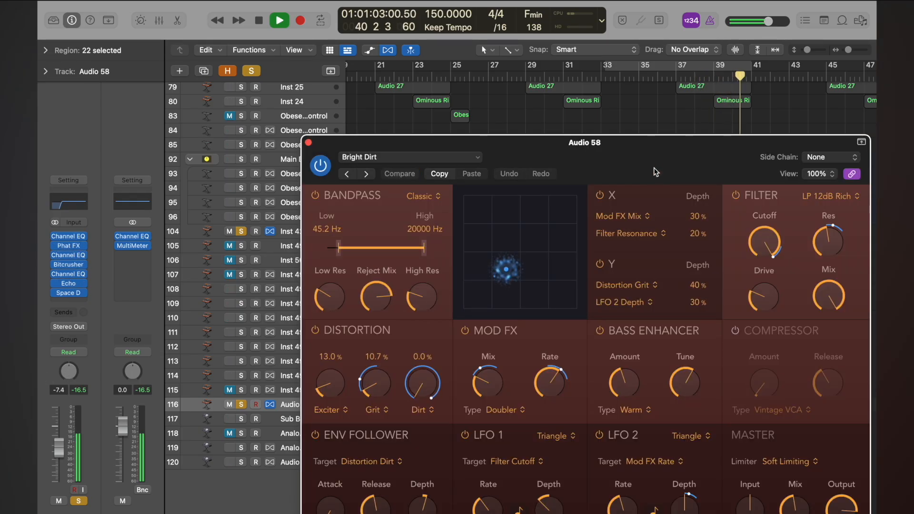
pyautogui.moveTo(655, 159); pyautogui.dragTo(574, 33)
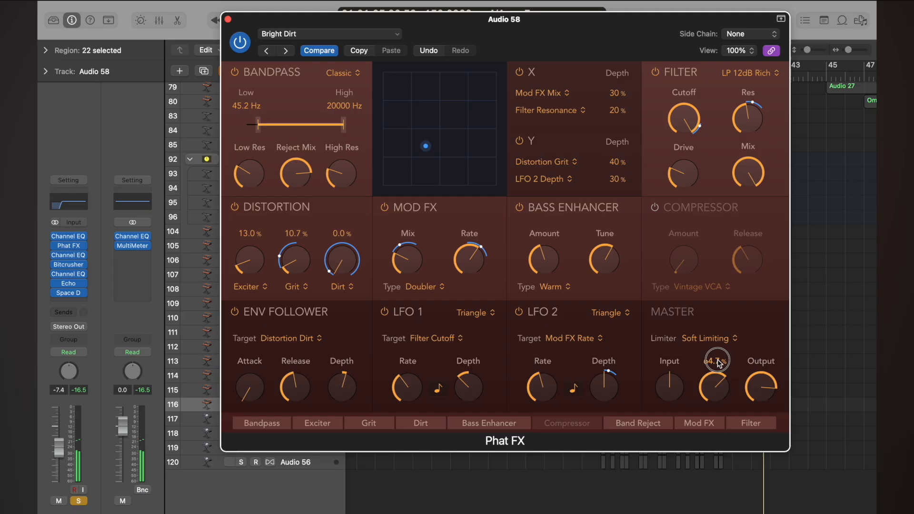
pyautogui.moveTo(619, 48); pyautogui.dragTo(383, 163)
pyautogui.click(600, 77)
pyautogui.press('space')
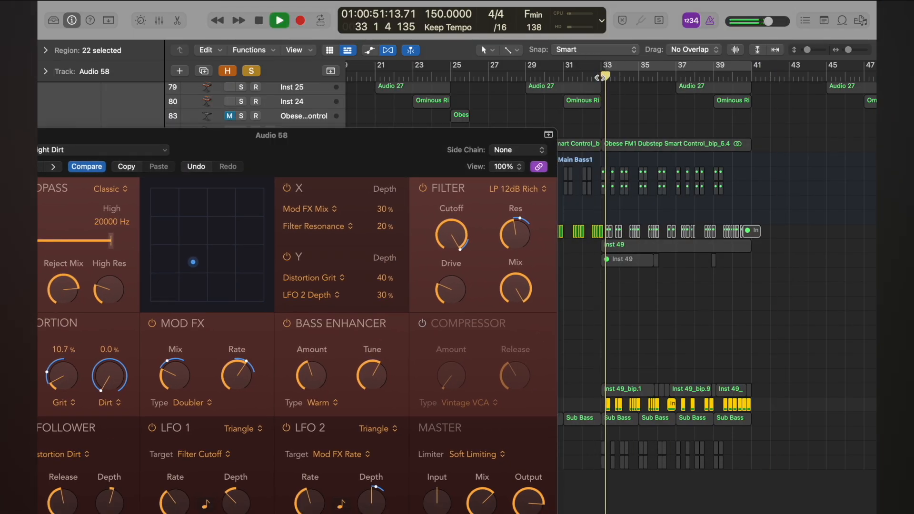
# Step: Bypass Phat FX on Audio 58, close its window and stop playback
pyautogui.moveTo(306, 155); pyautogui.dragTo(461, 85)
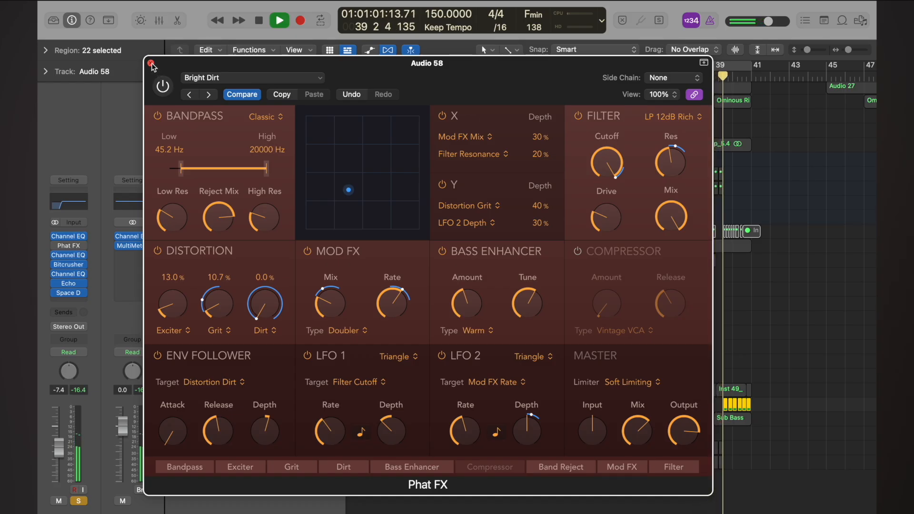
pyautogui.press('super+w')
pyautogui.press('space')
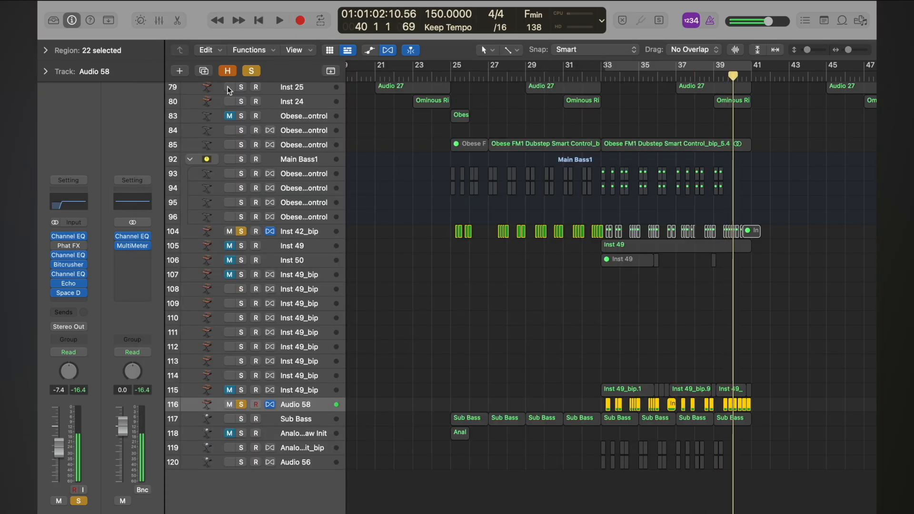
# Step: Play the section from about bar 31 and clear all solos to hear the processed bass with every track
pyautogui.click(573, 77)
pyautogui.press('space')
pyautogui.click(251, 70)
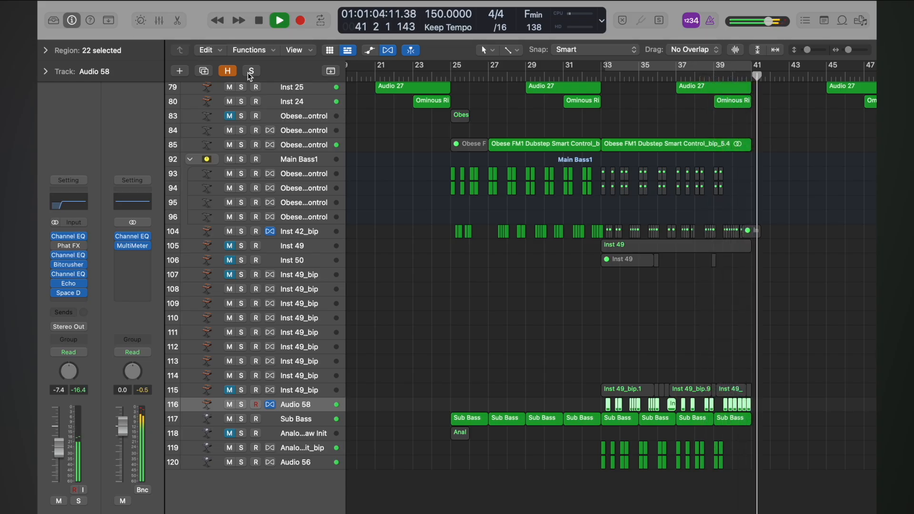
pyautogui.press('space')
# Step: Play the end of the Audio 58 arrangement from bar 39 to check its last regions in the mix
pyautogui.scroll(6, 394, 295)
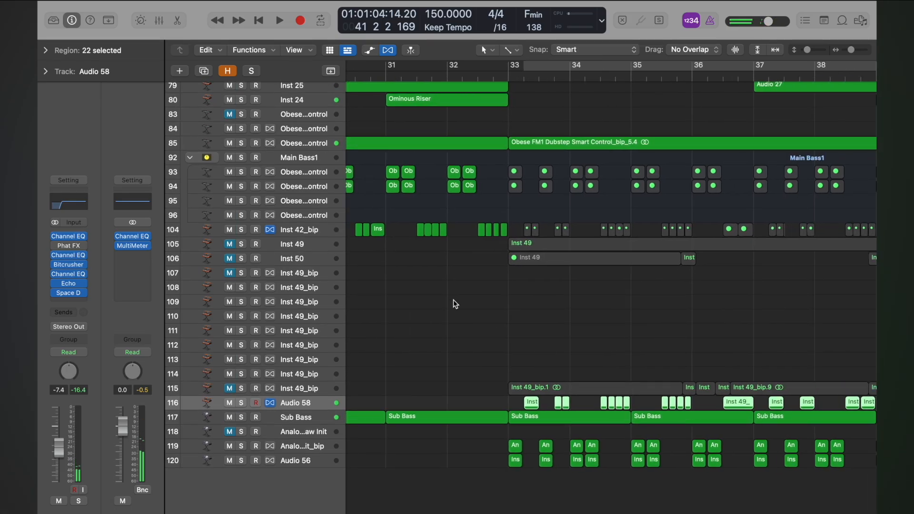
pyautogui.scroll(5, 636, 315)
pyautogui.hscroll(5, 636, 315)
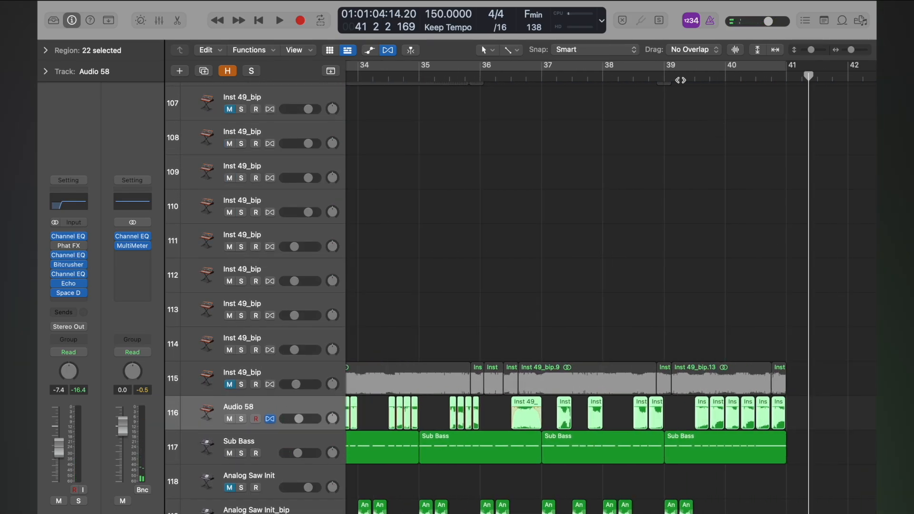
pyautogui.click(667, 76)
pyautogui.press('space')
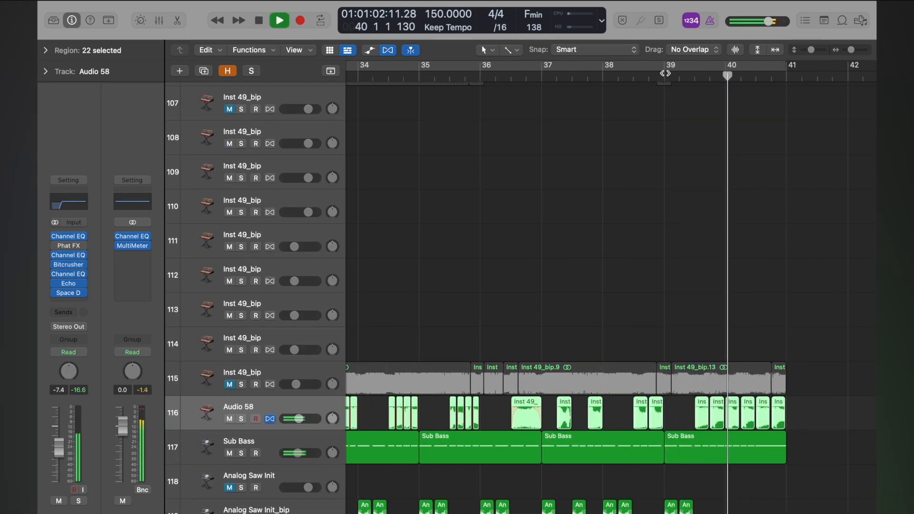
pyautogui.press('space')
# Step: Delete the last two short Audio 58 regions before bar 41, move the longer region from bar 36 to 40 3 1 1 and play it
pyautogui.click(805, 404)
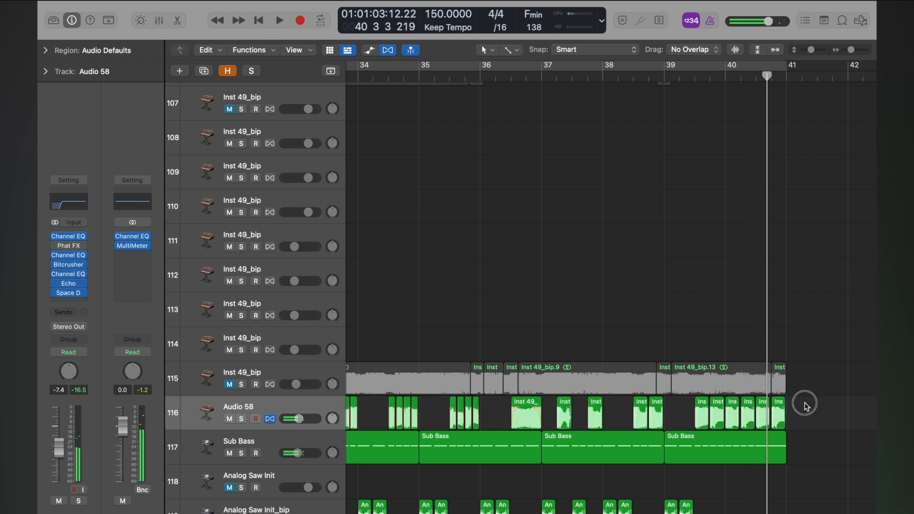
pyautogui.moveTo(805, 404); pyautogui.dragTo(759, 414)
pyautogui.click(757, 412)
pyautogui.hscroll(-1, 562, 414)
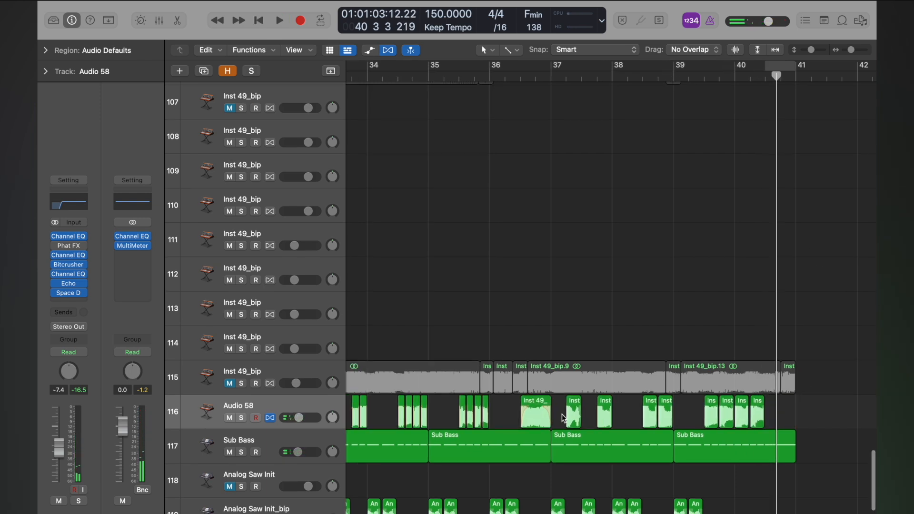
pyautogui.moveTo(540, 417); pyautogui.dragTo(783, 412)
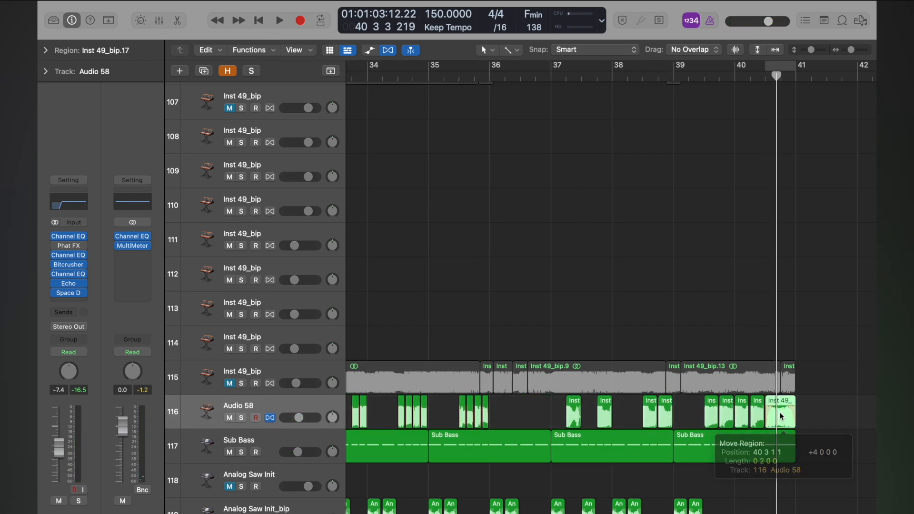
pyautogui.press('space')
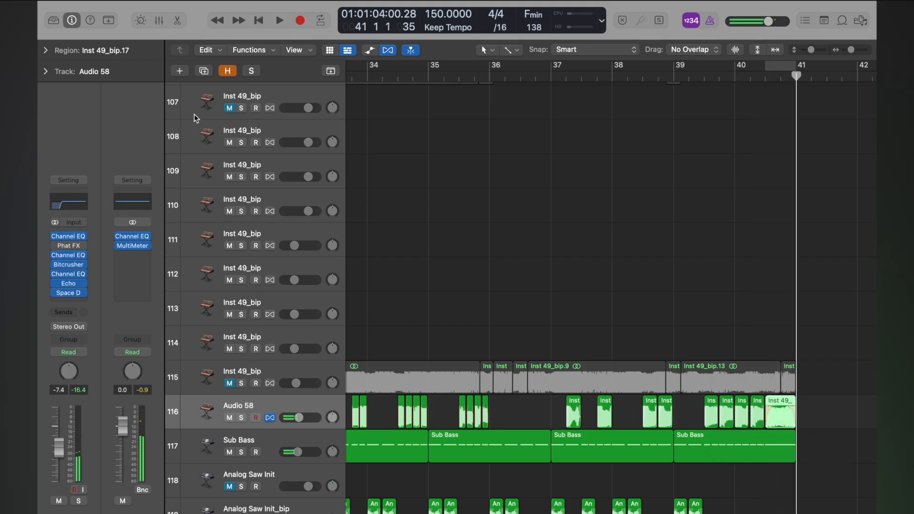
# Step: Play the last Audio 58 region from about 40 3 a few times to hear how its pitch fits the sub bass
pyautogui.click(50, 52)
pyautogui.click(50, 51)
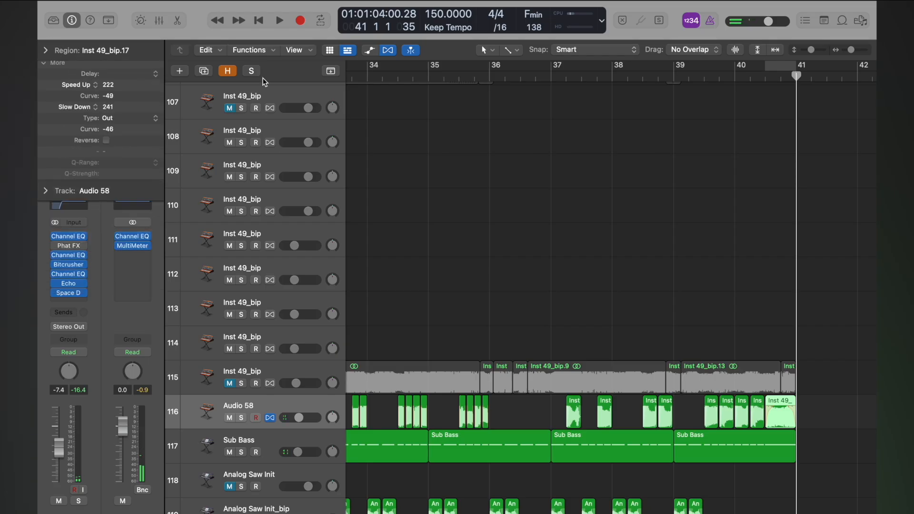
pyautogui.click(765, 78)
pyautogui.press('space')
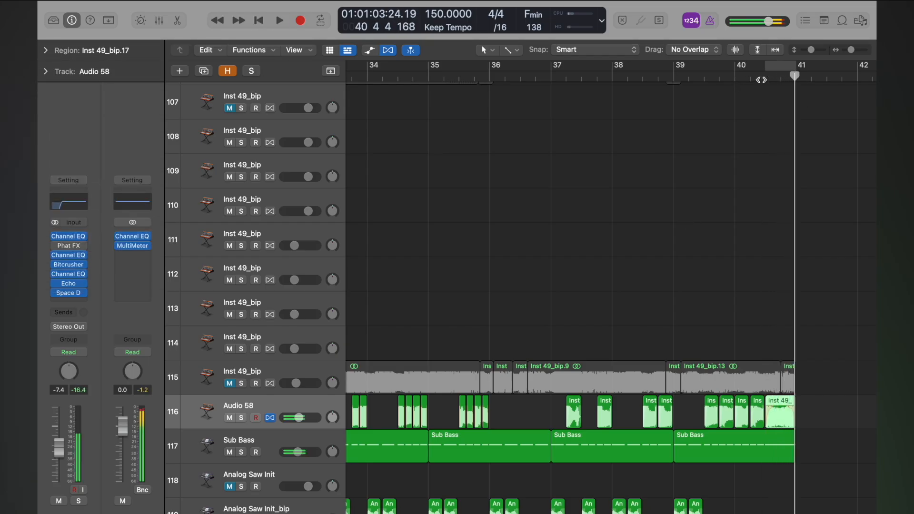
pyautogui.press('space')
pyautogui.press('space')
pyautogui.press('space')
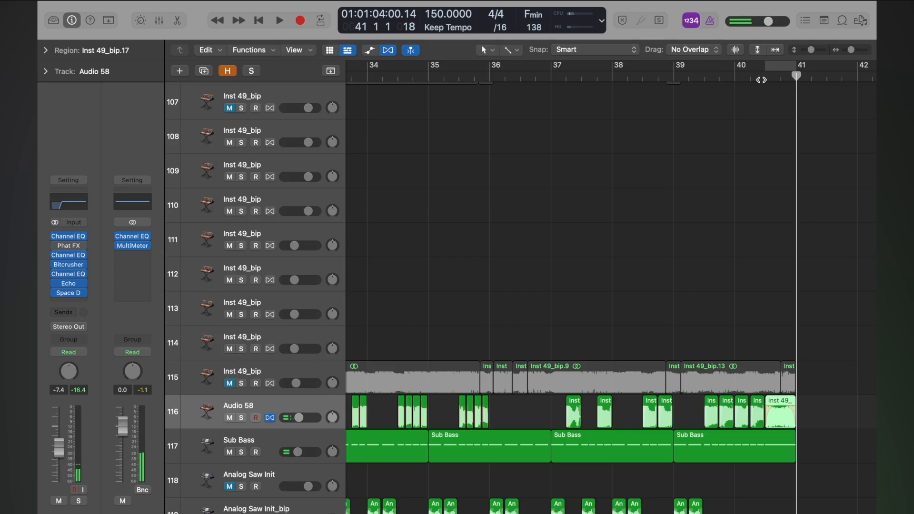
# Step: Open the last Sub Bass region, try to raise its final note at 40 3 1 1 to A#1, and undo the change
pyautogui.doubleClick(695, 445)
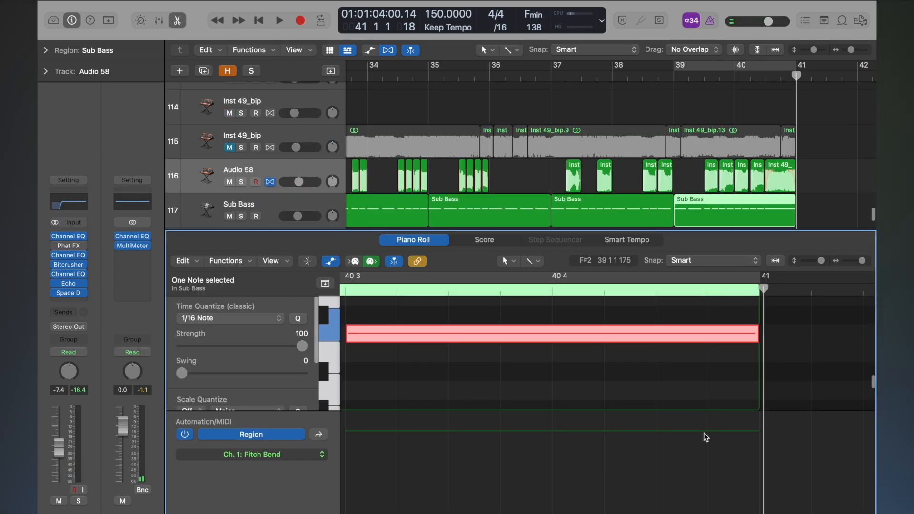
pyautogui.moveTo(474, 332)
pyautogui.mouseDown()
pyautogui.moveTo(473, 280)
pyautogui.moveTo(469, 371)
pyautogui.moveTo(473, 321)
pyautogui.mouseUp()
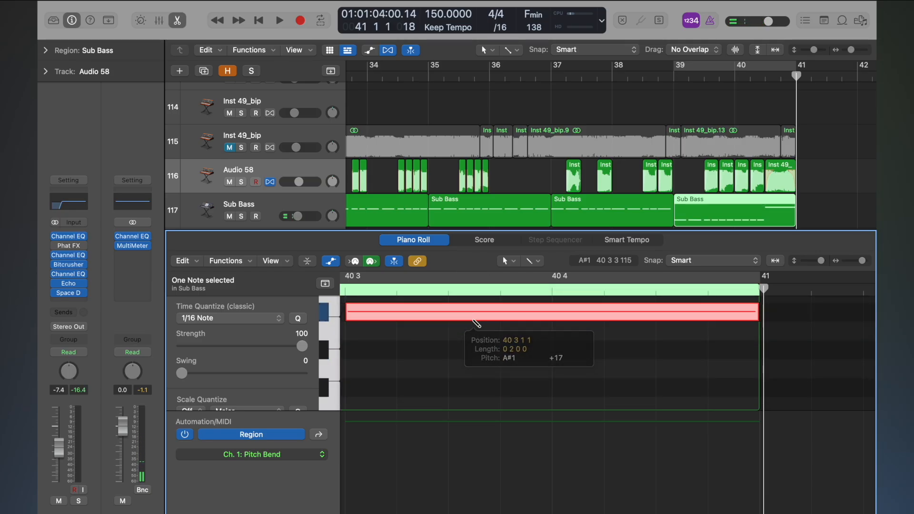
pyautogui.press('super+z')
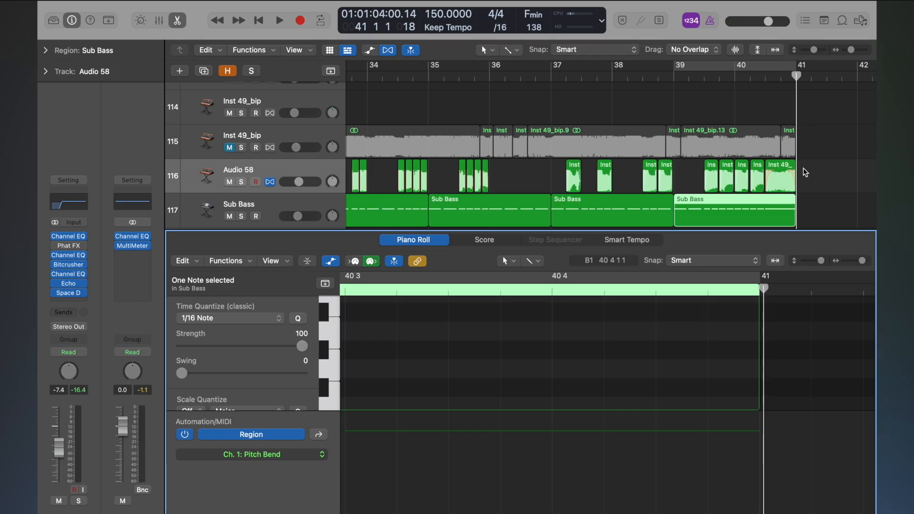
# Step: Select the last Audio 58 region before bar 41 and try transpositions of -4, -5 and +7, playing each against the mix
pyautogui.click(788, 173)
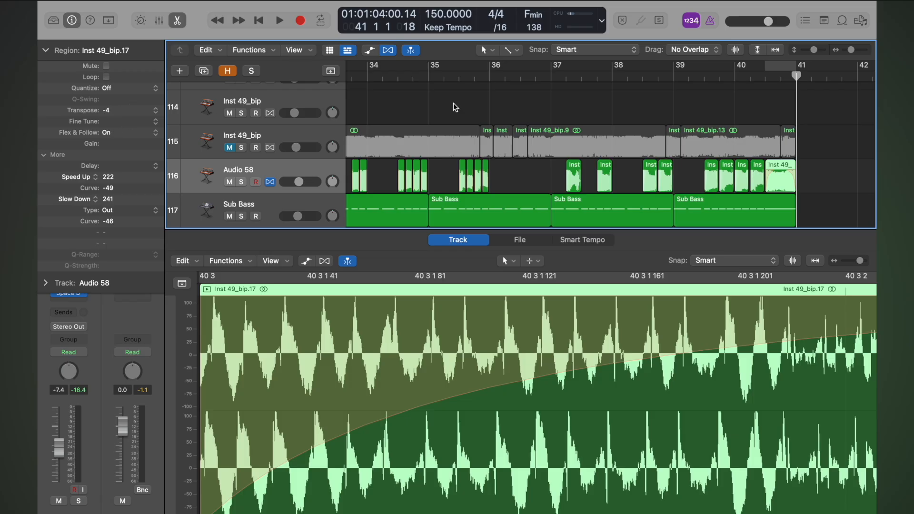
pyautogui.doubleClick(739, 75)
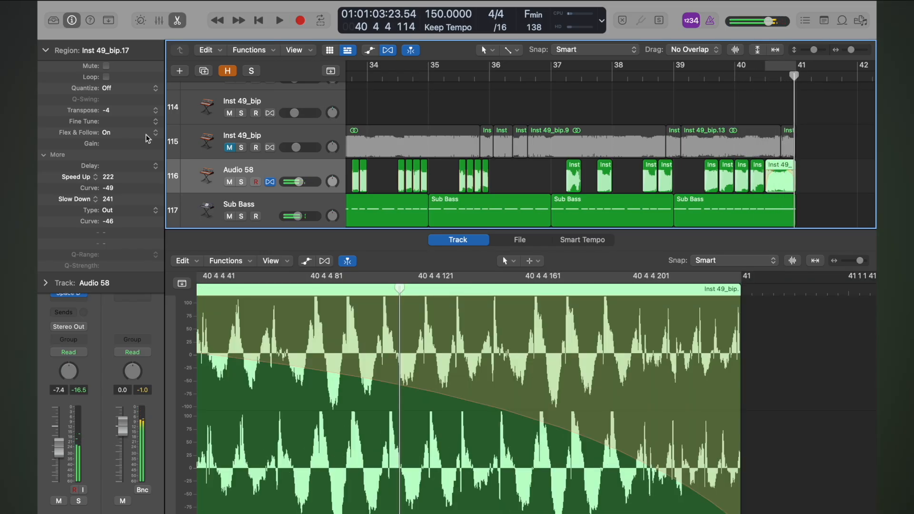
pyautogui.doubleClick(718, 73)
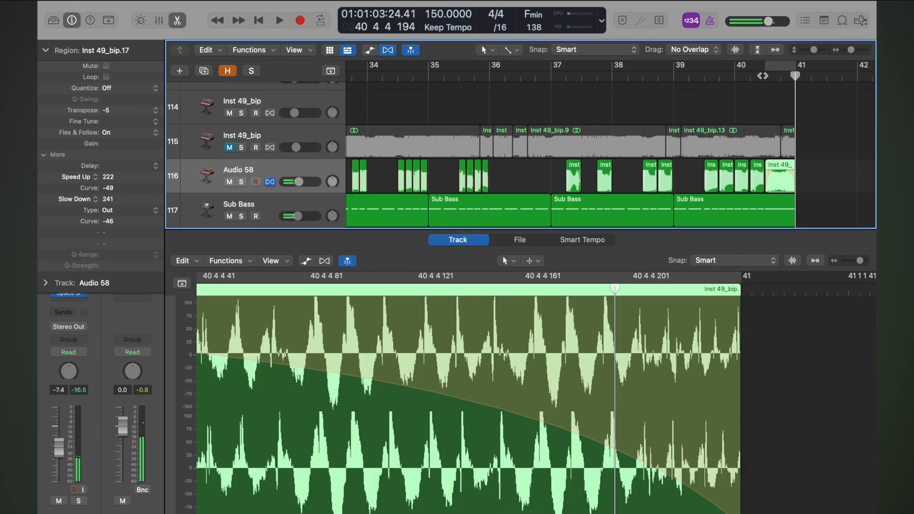
pyautogui.doubleClick(762, 76)
pyautogui.click(762, 76)
pyautogui.press('space')
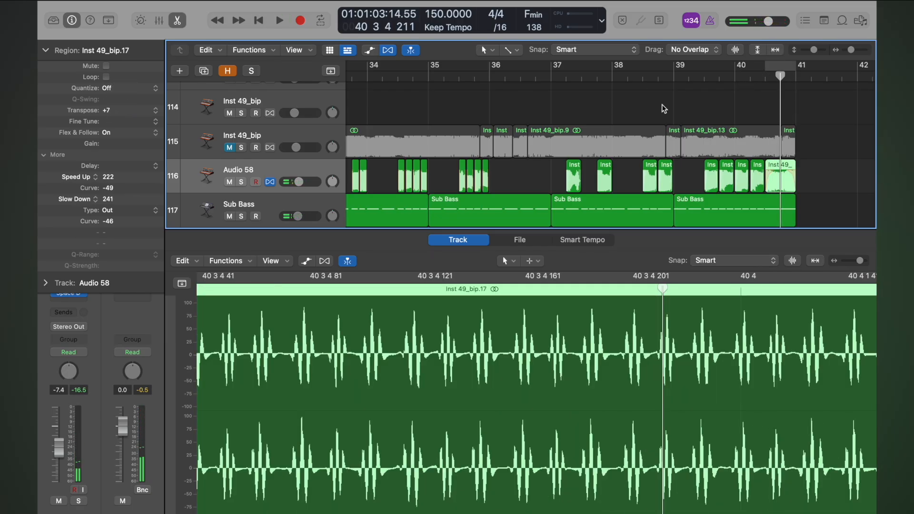
# Step: Set the last Audio 58 region's transposition to -5 and play the end of the arrangement with it
pyautogui.doubleClick(765, 78)
pyautogui.click(710, 78)
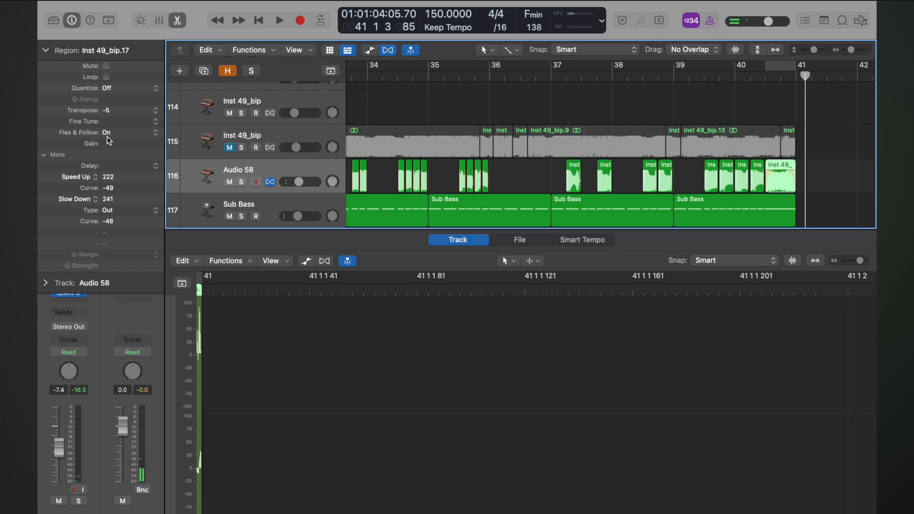
pyautogui.doubleClick(766, 77)
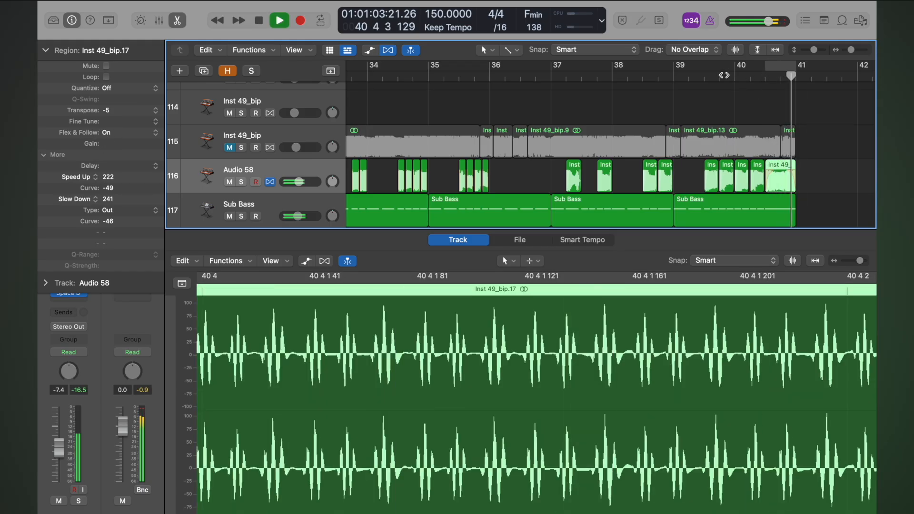
pyautogui.click(690, 77)
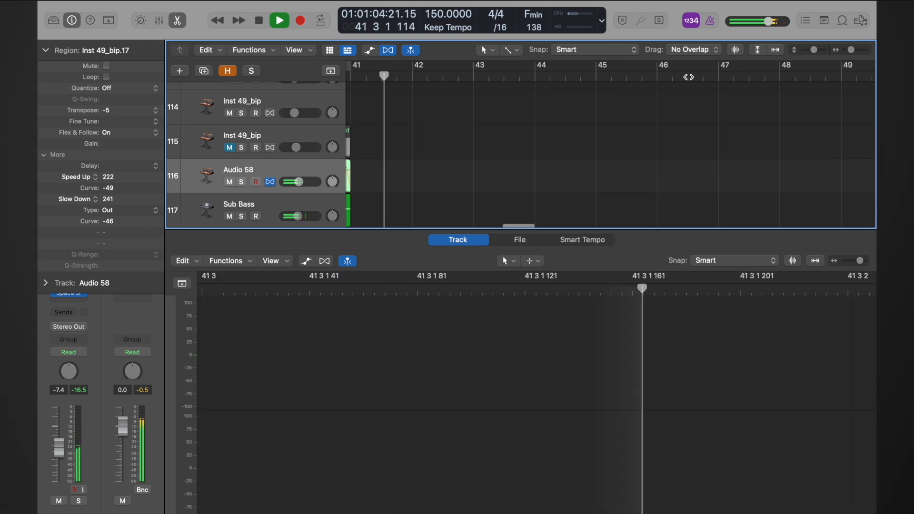
# Step: Stop playback and close the audio editor to show the whole arrangement across bars 33–41
pyautogui.hscroll(-3, 777, 116)
pyautogui.press('e')
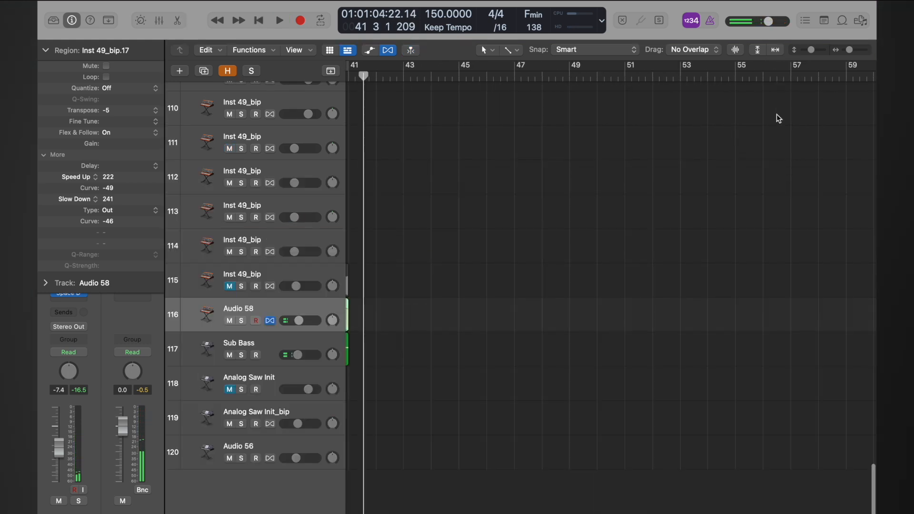
pyautogui.hscroll(-4, 778, 115)
pyautogui.hscroll(-4, 778, 115)
pyautogui.hscroll(8, 777, 116)
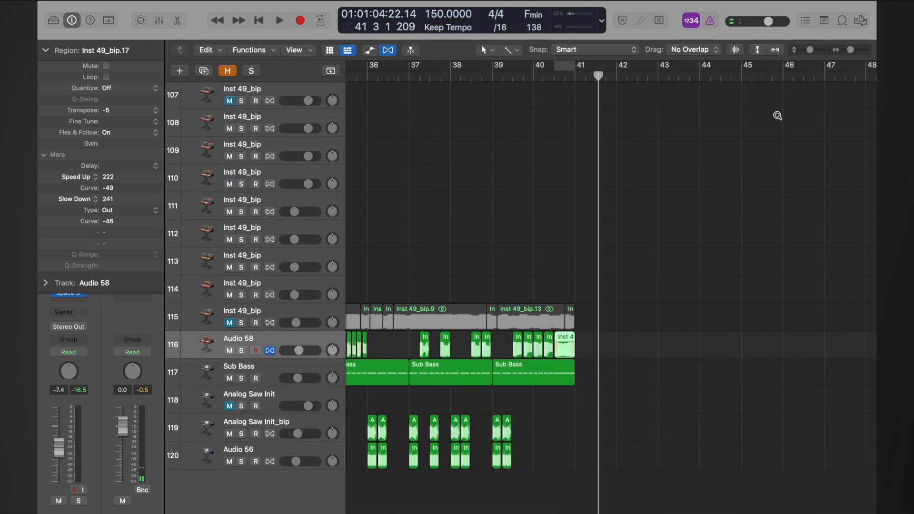
pyautogui.hscroll(-2, 777, 116)
pyautogui.hscroll(-3, 778, 116)
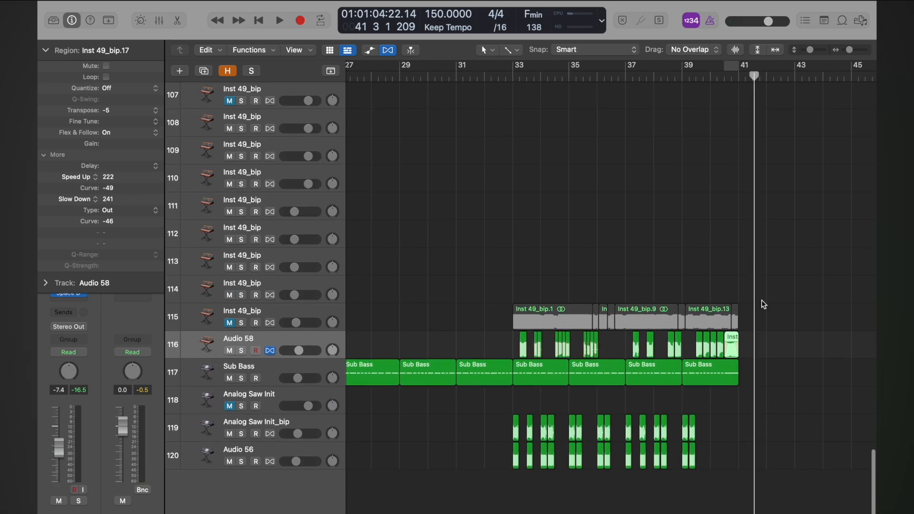